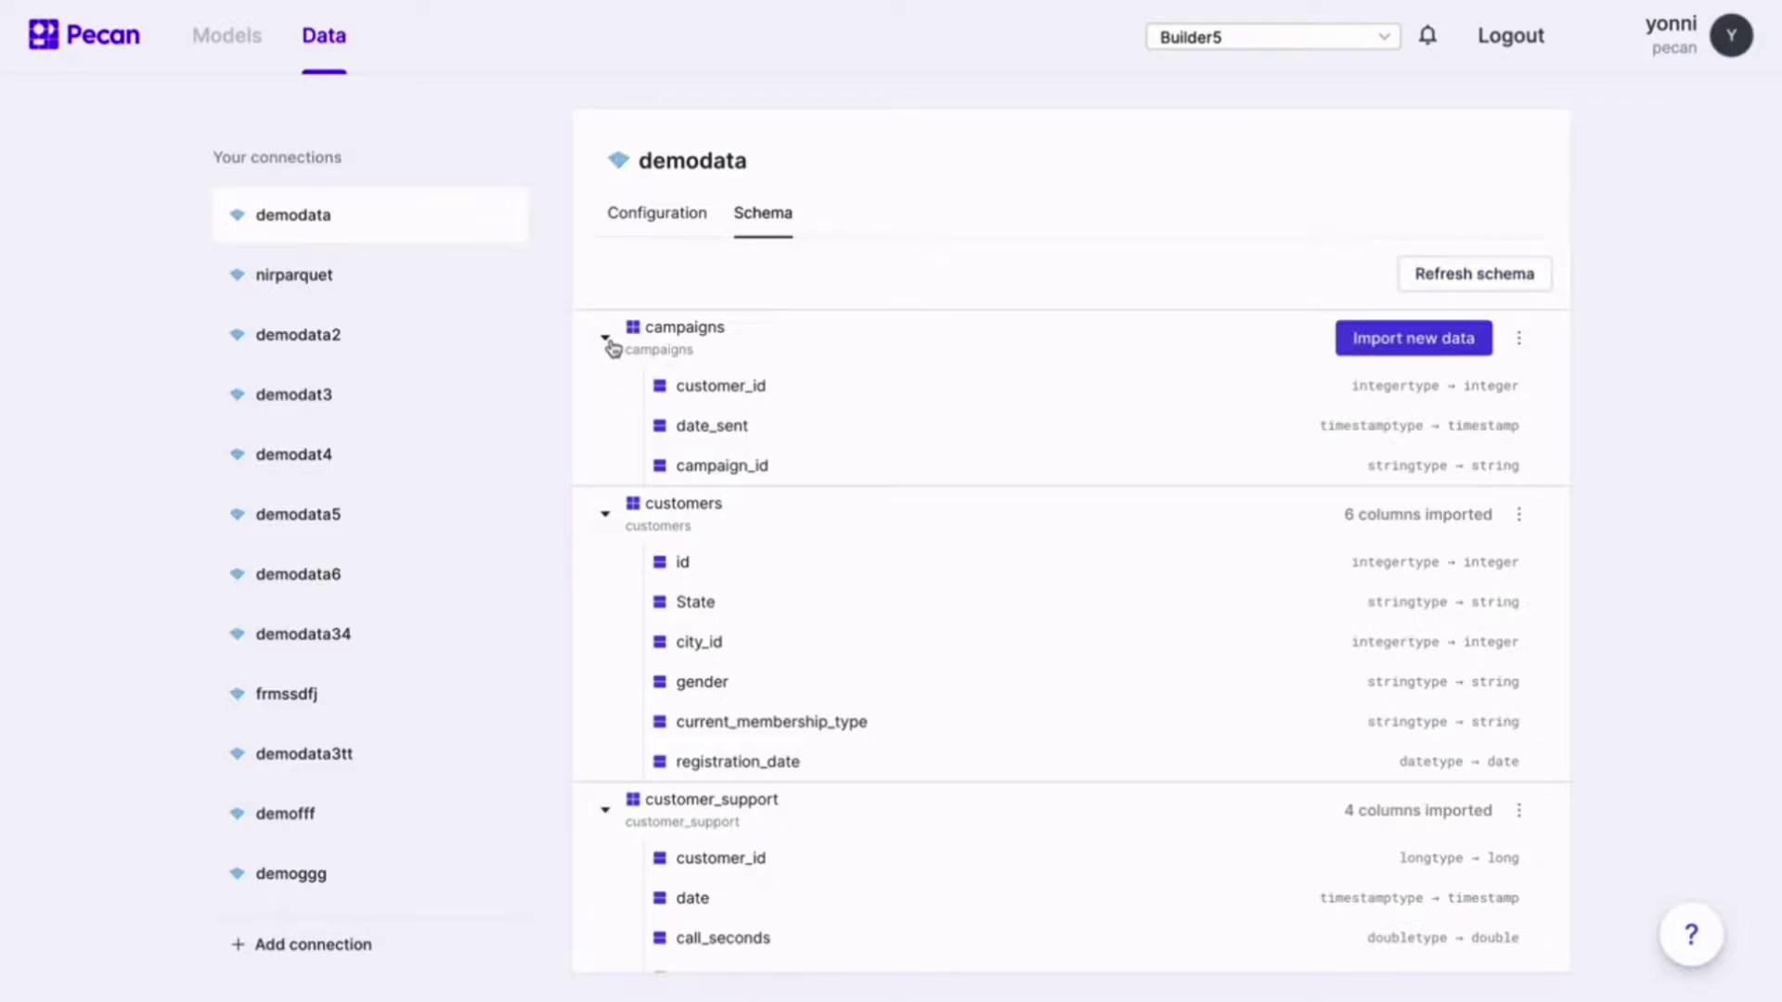
Collapse the customers and customer_support tables in the demodata connection's schema list
{"action": "left_click", "coordinate": [605, 394]}
{"action": "left_click", "coordinate": [605, 451]}
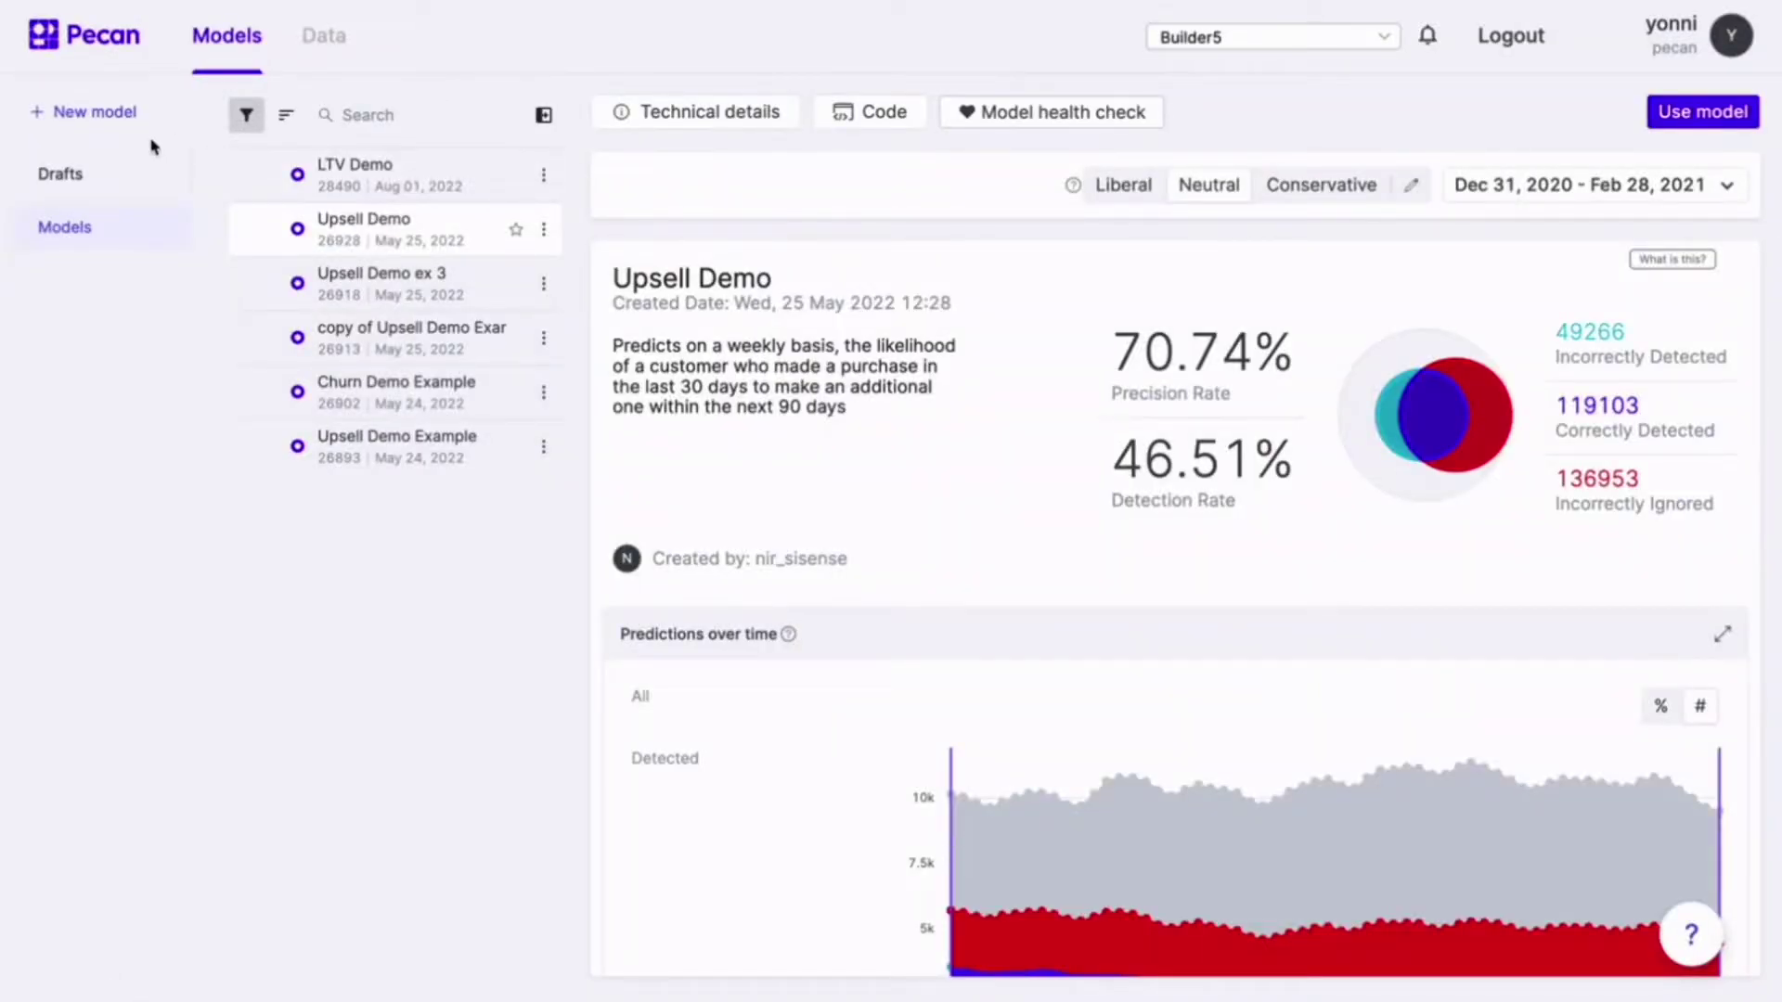
Create a new model using the Upsell template
{"action": "left_click", "coordinate": [91, 113]}
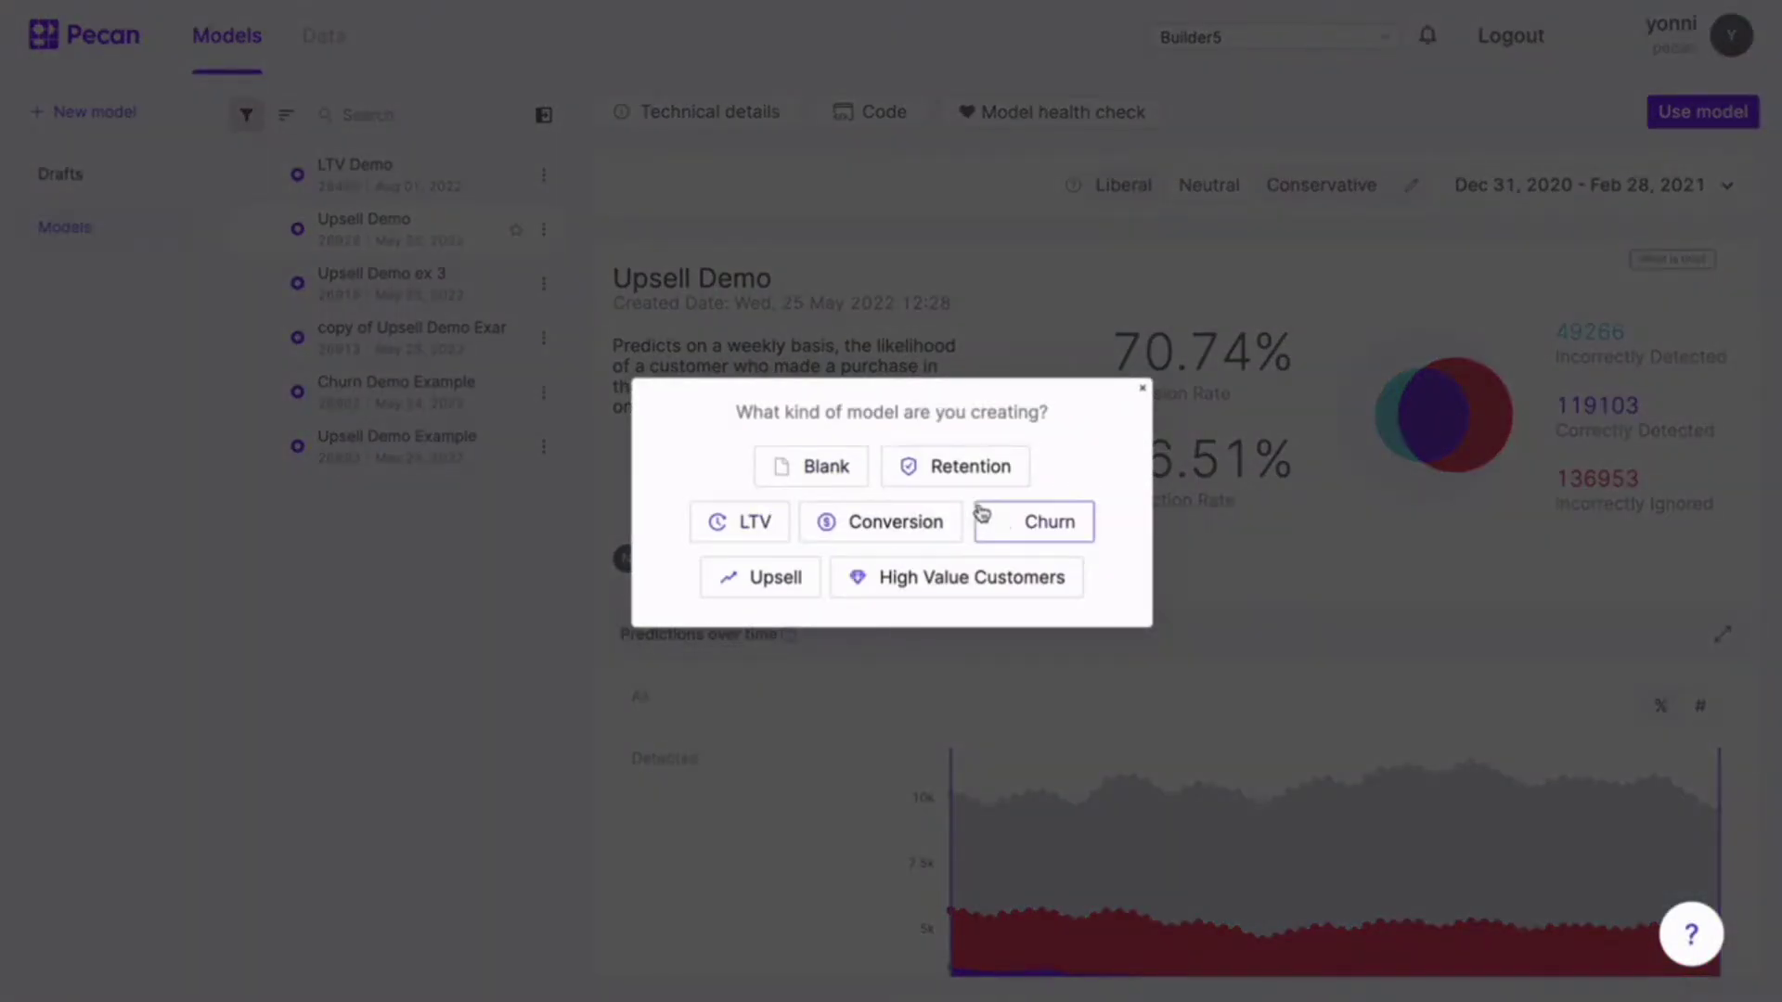
{"action": "left_click", "coordinate": [767, 577]}
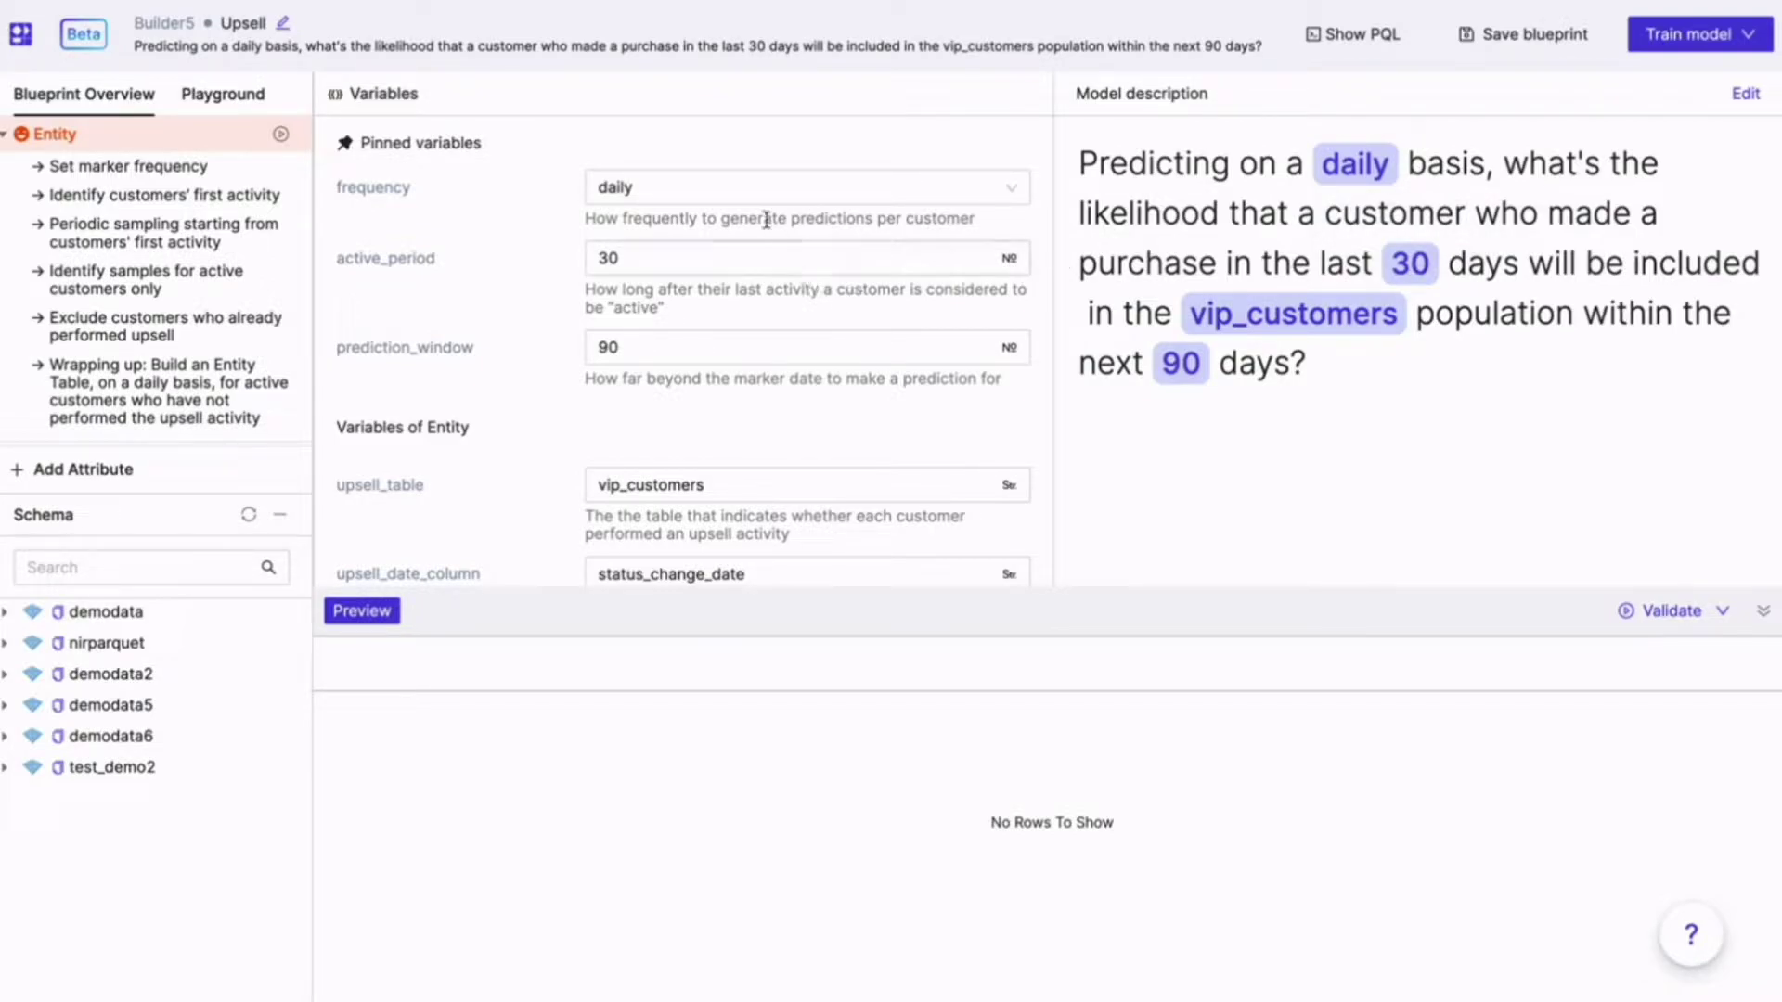
Set both the active_period and the prediction_window pinned variables of the Upsell blueprint to 60
{"action": "left_click", "coordinate": [663, 260]}
{"action": "double_click", "coordinate": [662, 261]}
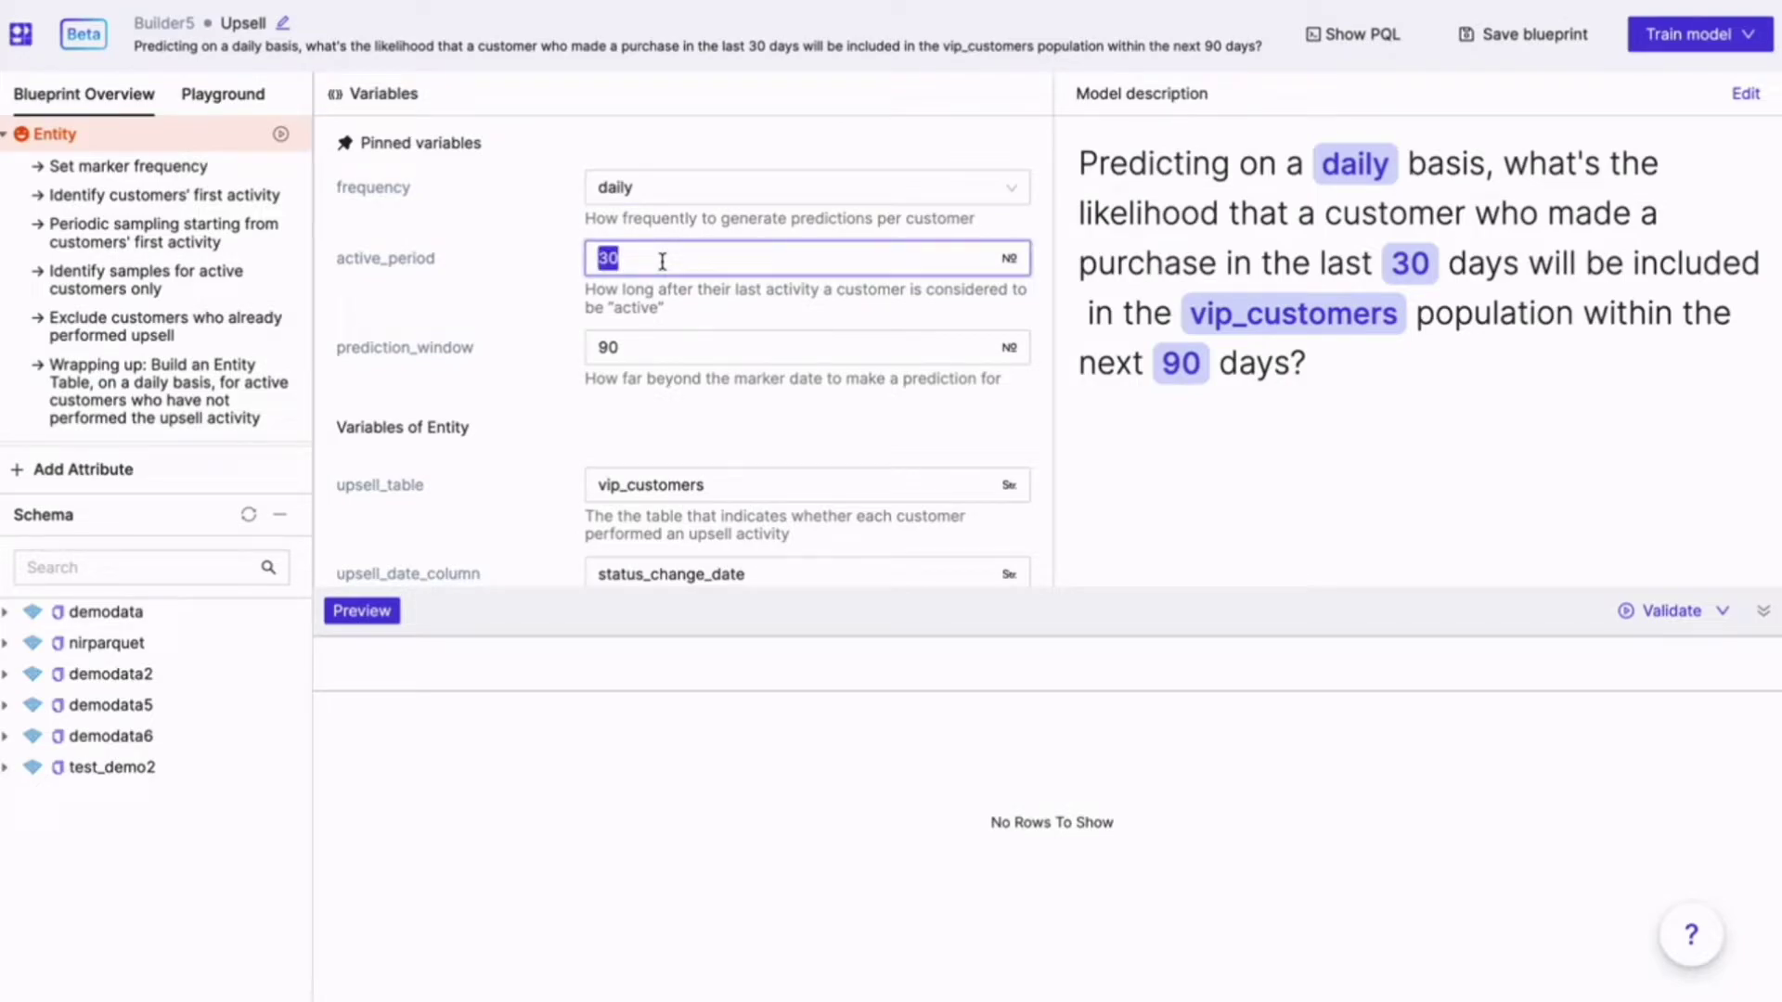
{"action": "type", "text": "60"}
{"action": "left_click", "coordinate": [650, 346]}
{"action": "type", "text": "60"}
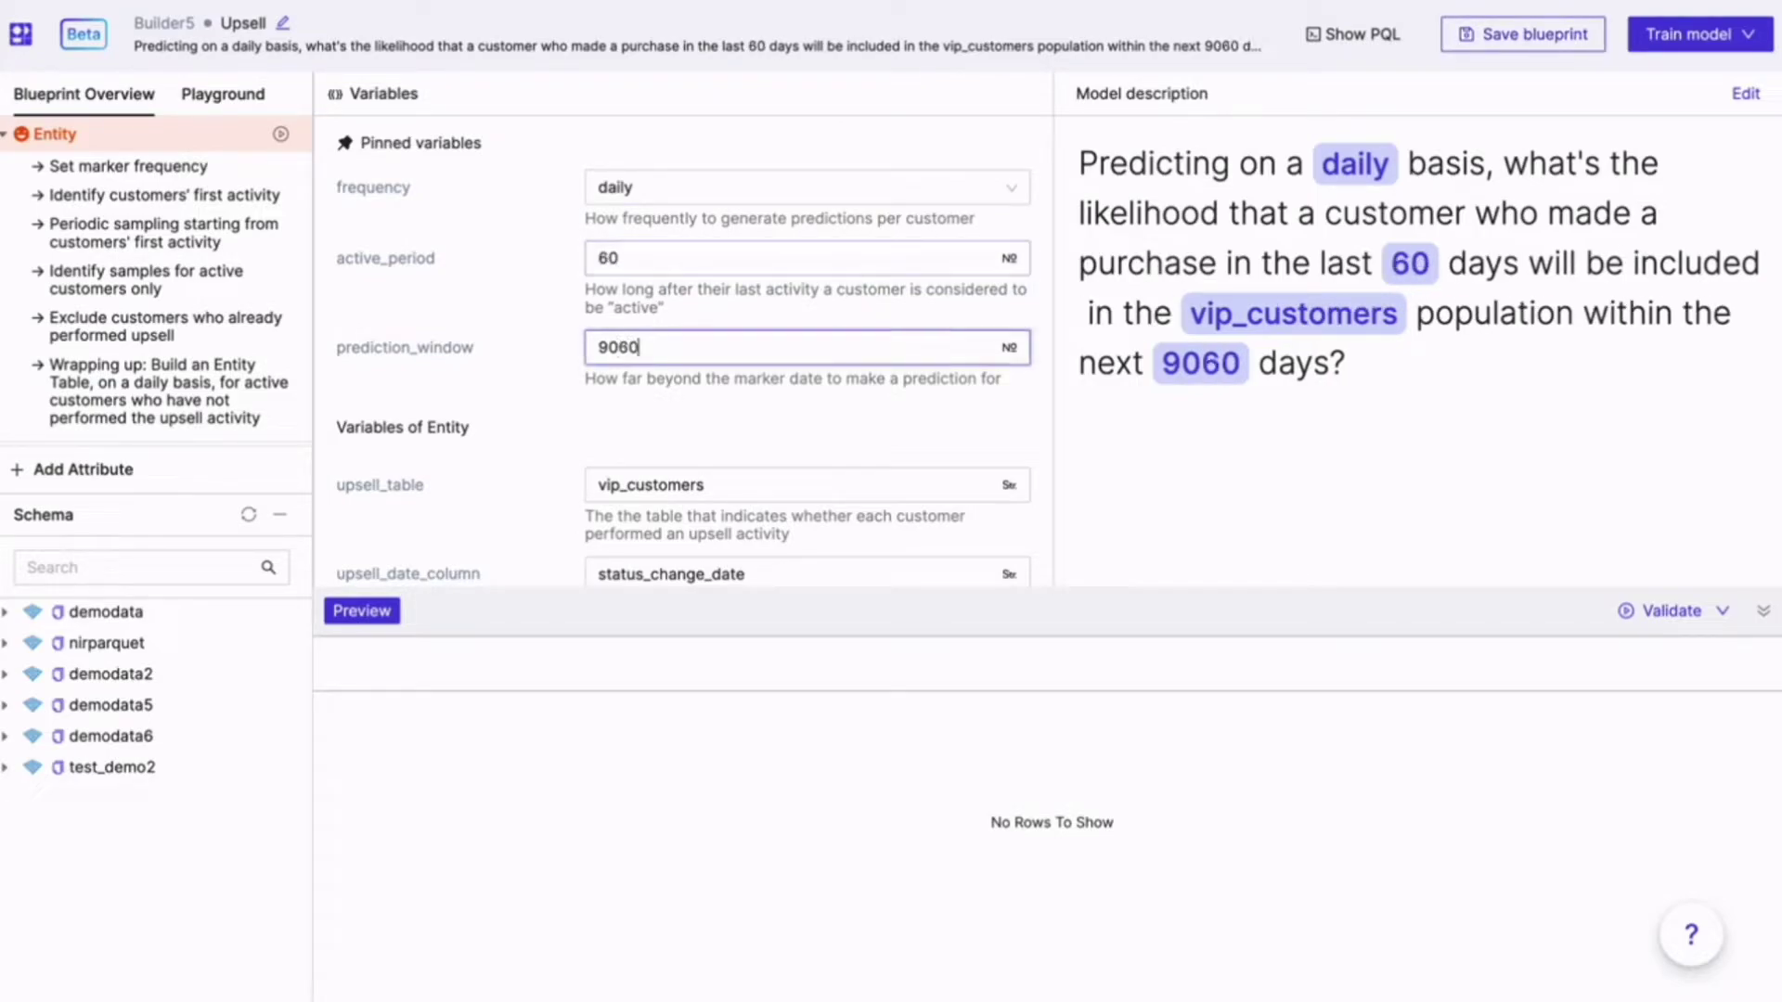
{"action": "double_click", "coordinate": [650, 342]}
{"action": "type", "text": "60"}
{"action": "left_click", "coordinate": [647, 428]}
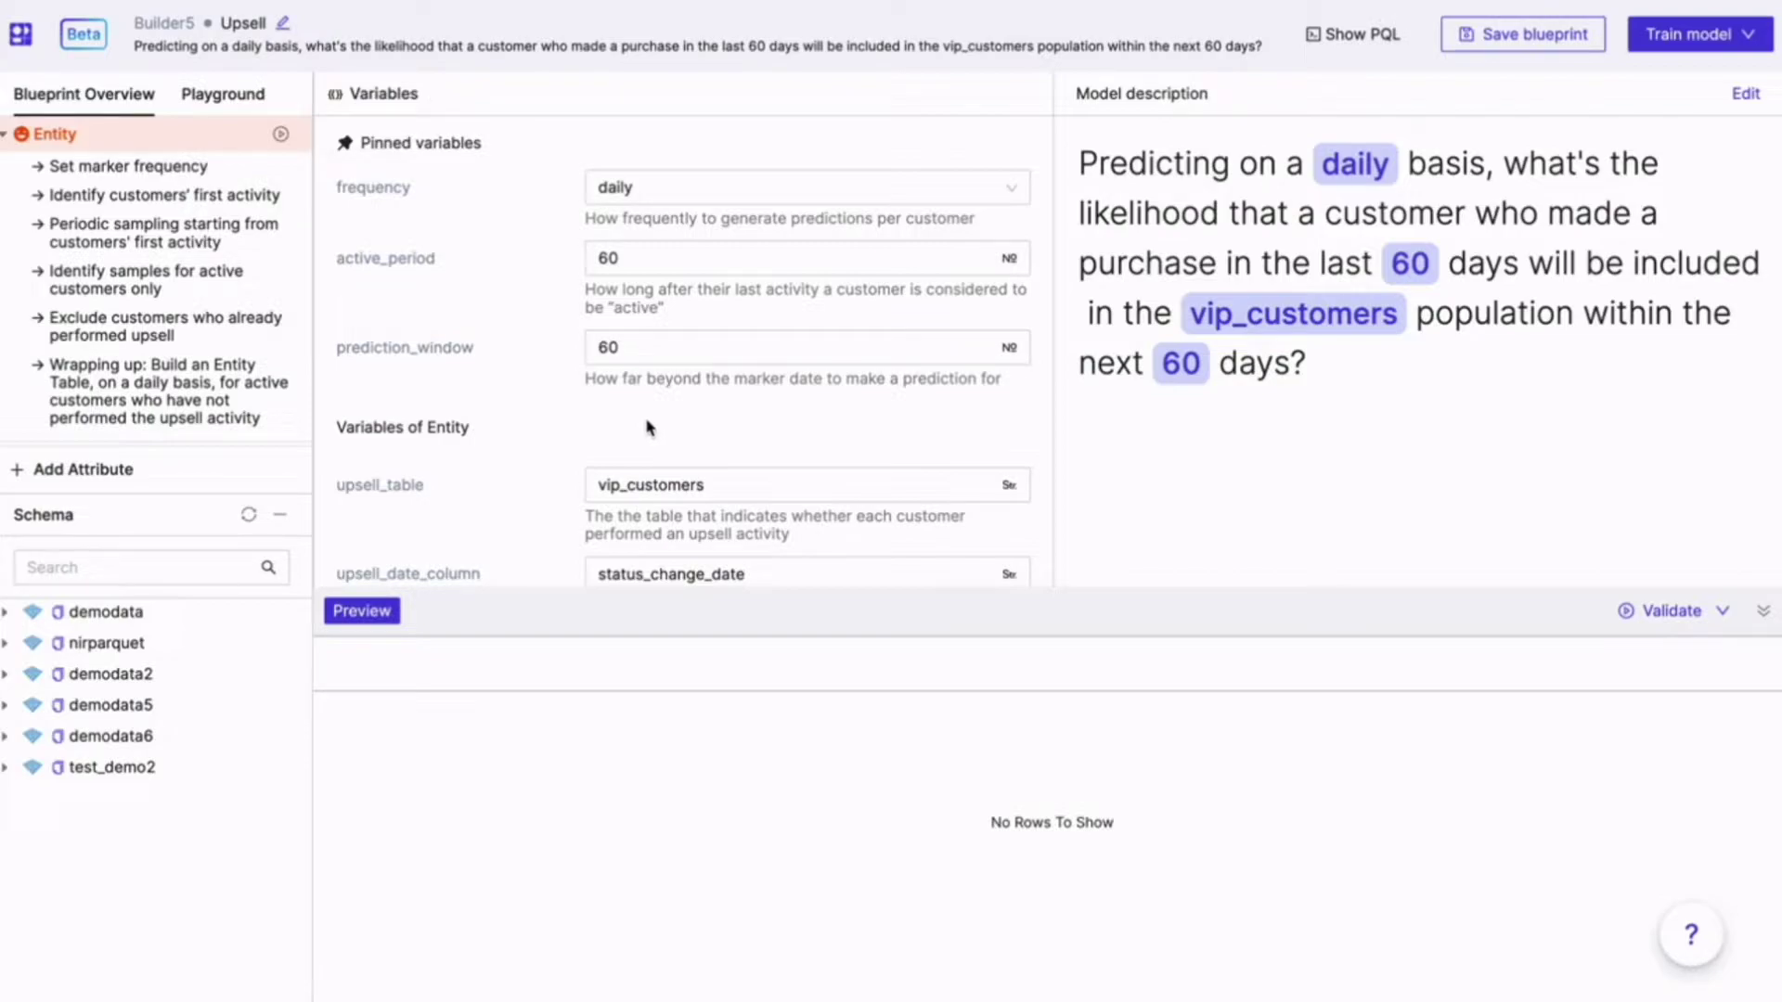
Generate a preview of the Entity table and look over the blueprint's variables
{"action": "left_click", "coordinate": [345, 611]}
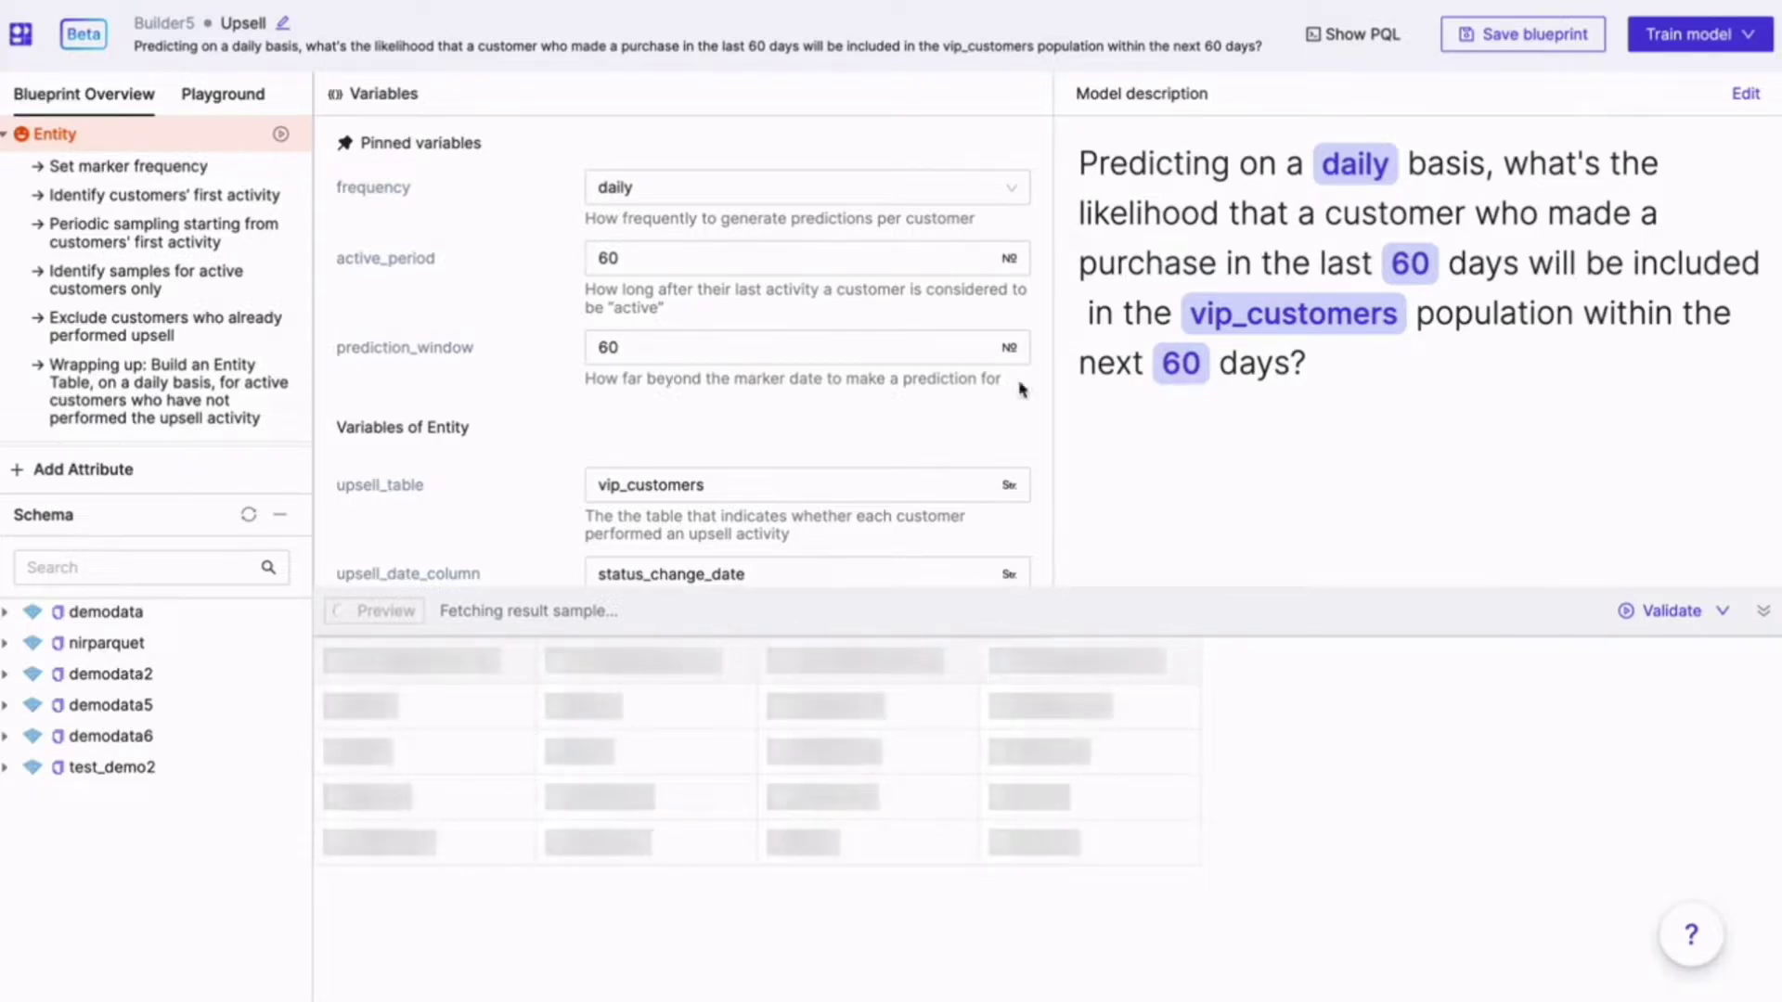
{"action": "scroll", "coordinate": [972, 366], "scroll_direction": "down", "scroll_amount": 2}
{"action": "scroll", "coordinate": [446, 217], "scroll_direction": "up", "scroll_amount": 2}
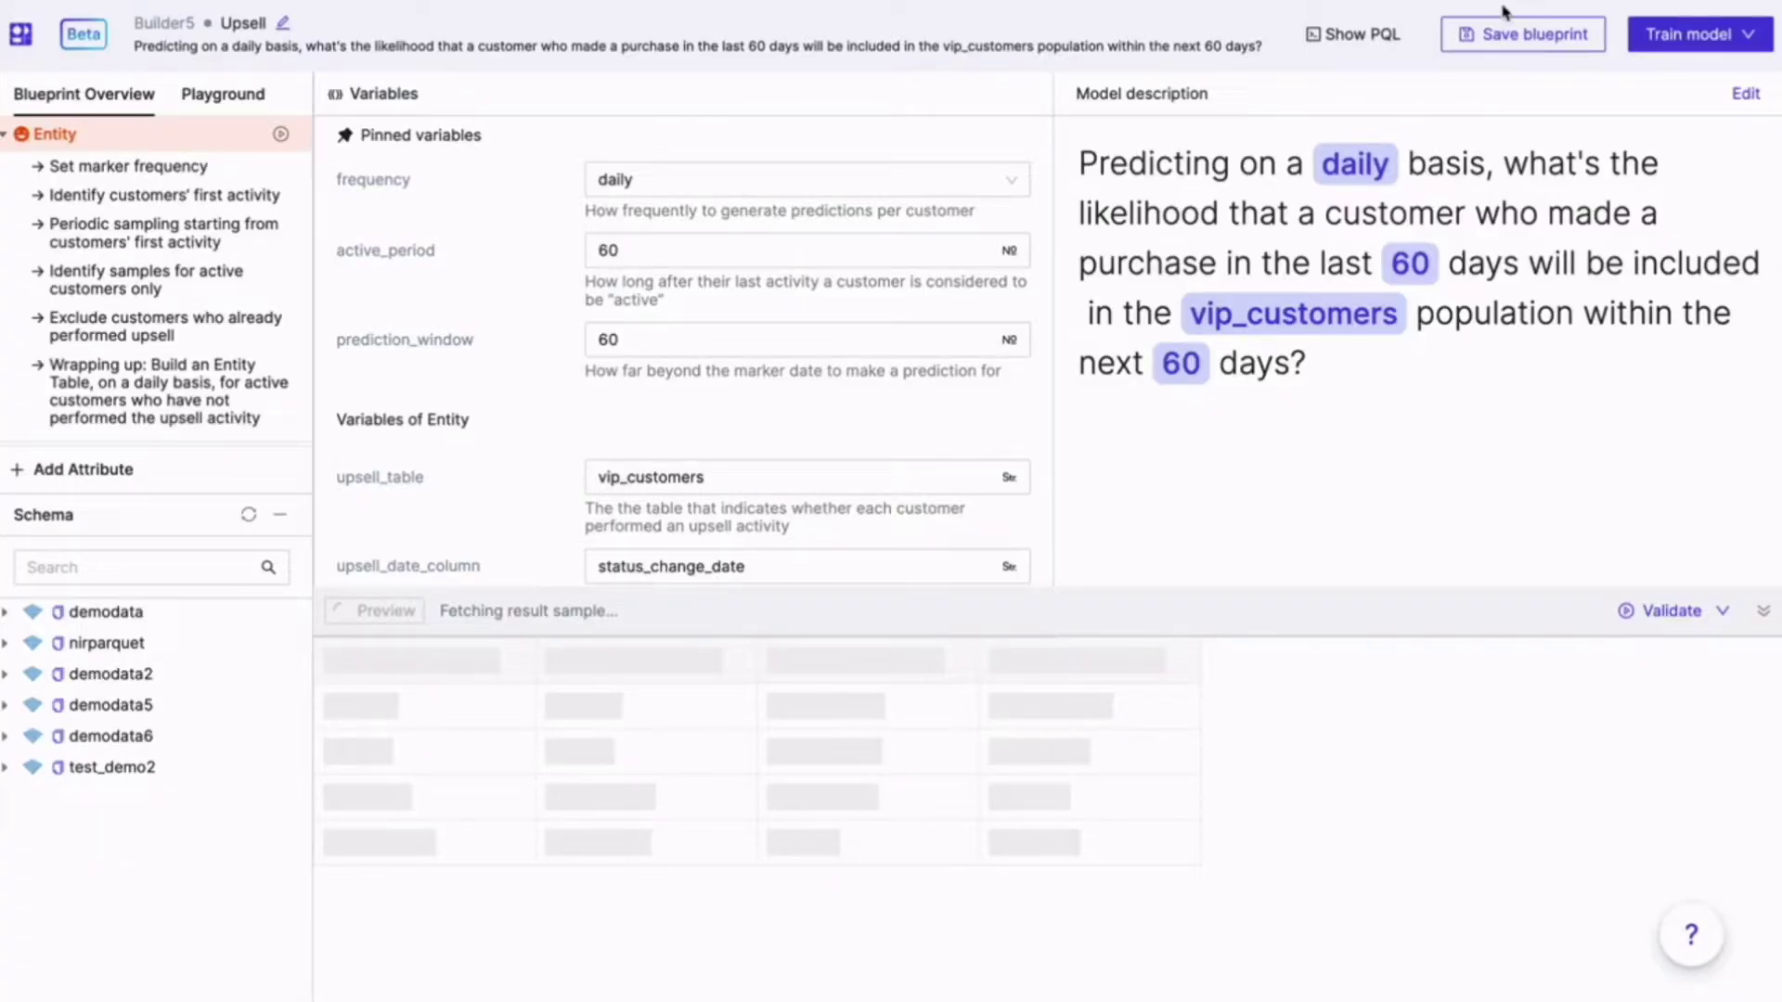
Show the PQL code of the Entity query and review it together with the Entity variables
{"action": "left_click", "coordinate": [1360, 37]}
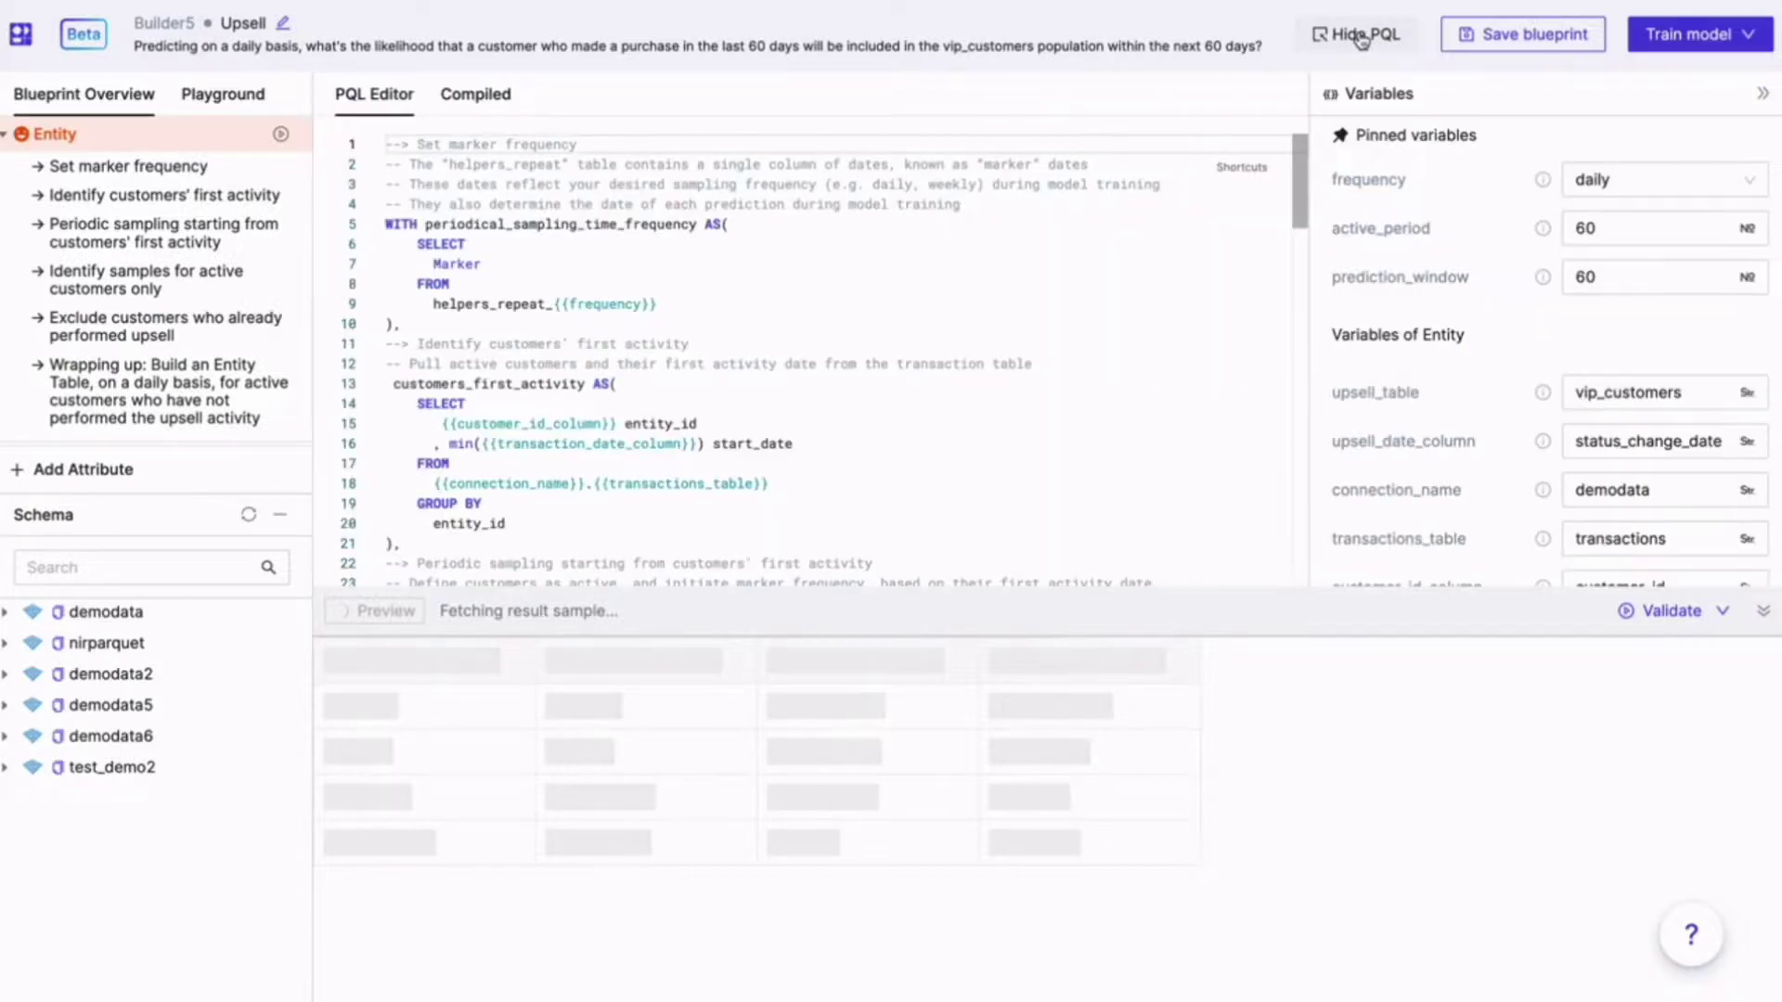
{"action": "scroll", "coordinate": [636, 236], "scroll_direction": "down", "scroll_amount": 2}
{"action": "scroll", "coordinate": [636, 227], "scroll_direction": "up", "scroll_amount": 2}
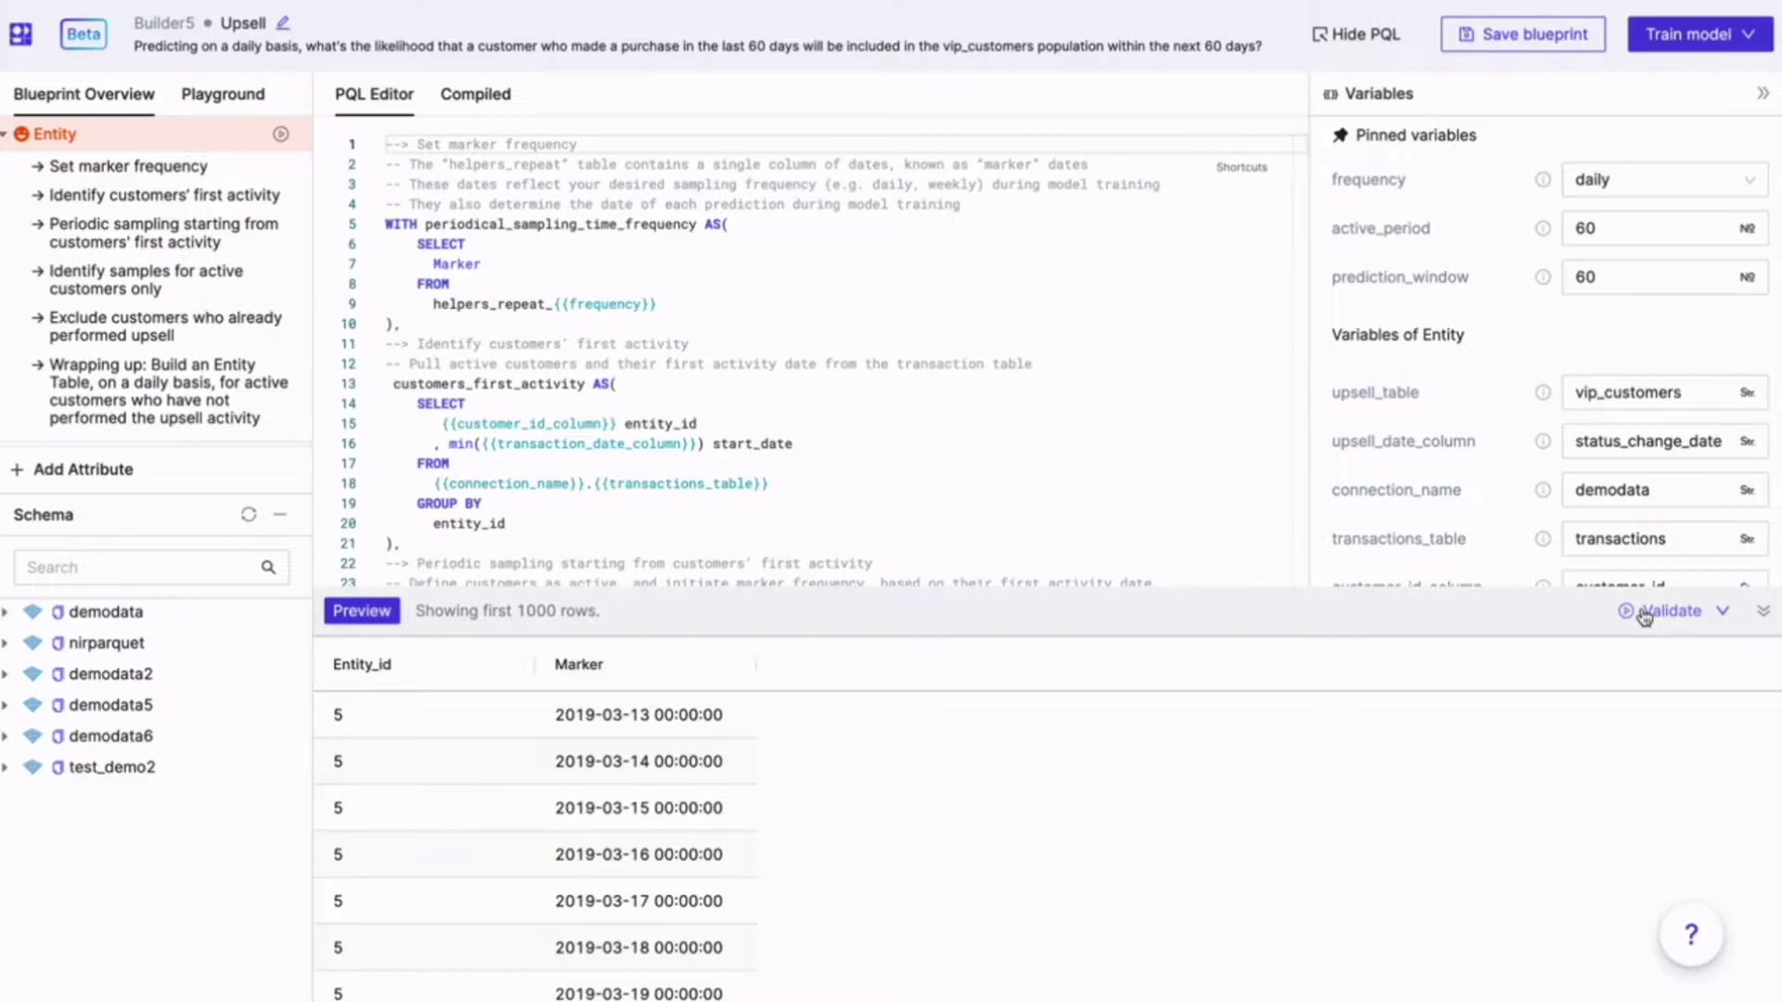
{"action": "scroll", "coordinate": [650, 409], "scroll_direction": "down", "scroll_amount": 3}
{"action": "scroll", "coordinate": [506, 399], "scroll_direction": "up", "scroll_amount": 2}
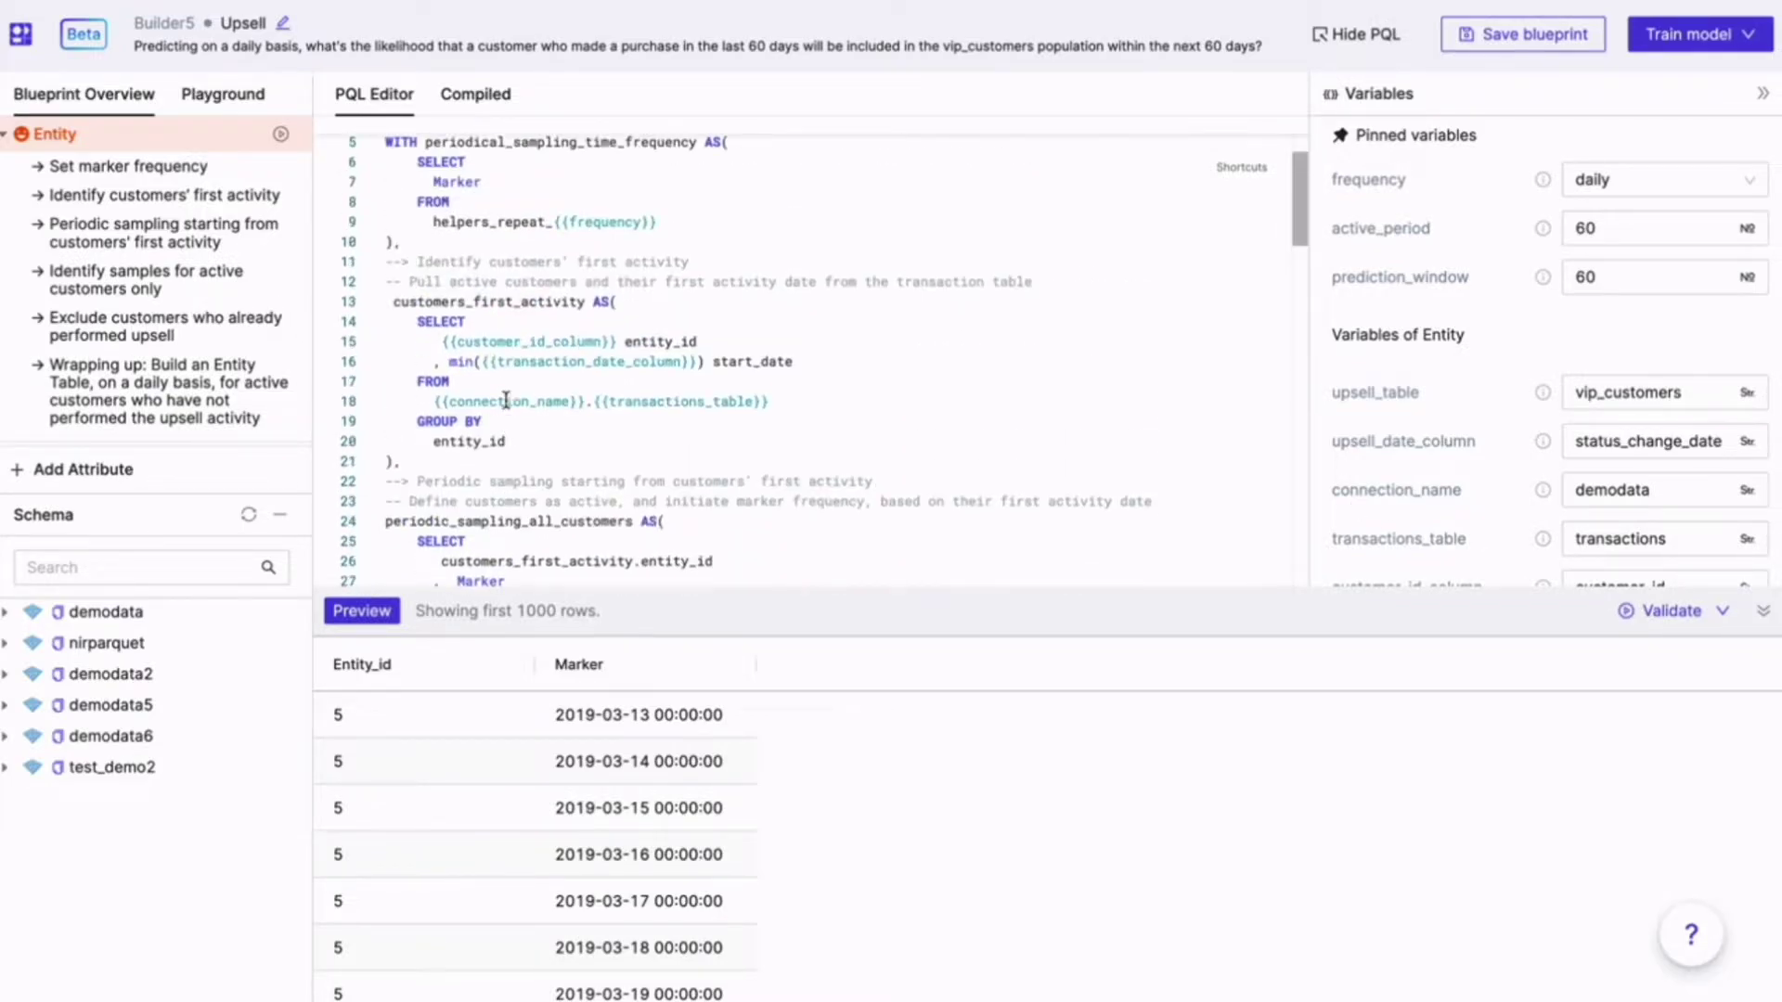
{"action": "scroll", "coordinate": [506, 399], "scroll_direction": "up", "scroll_amount": 2}
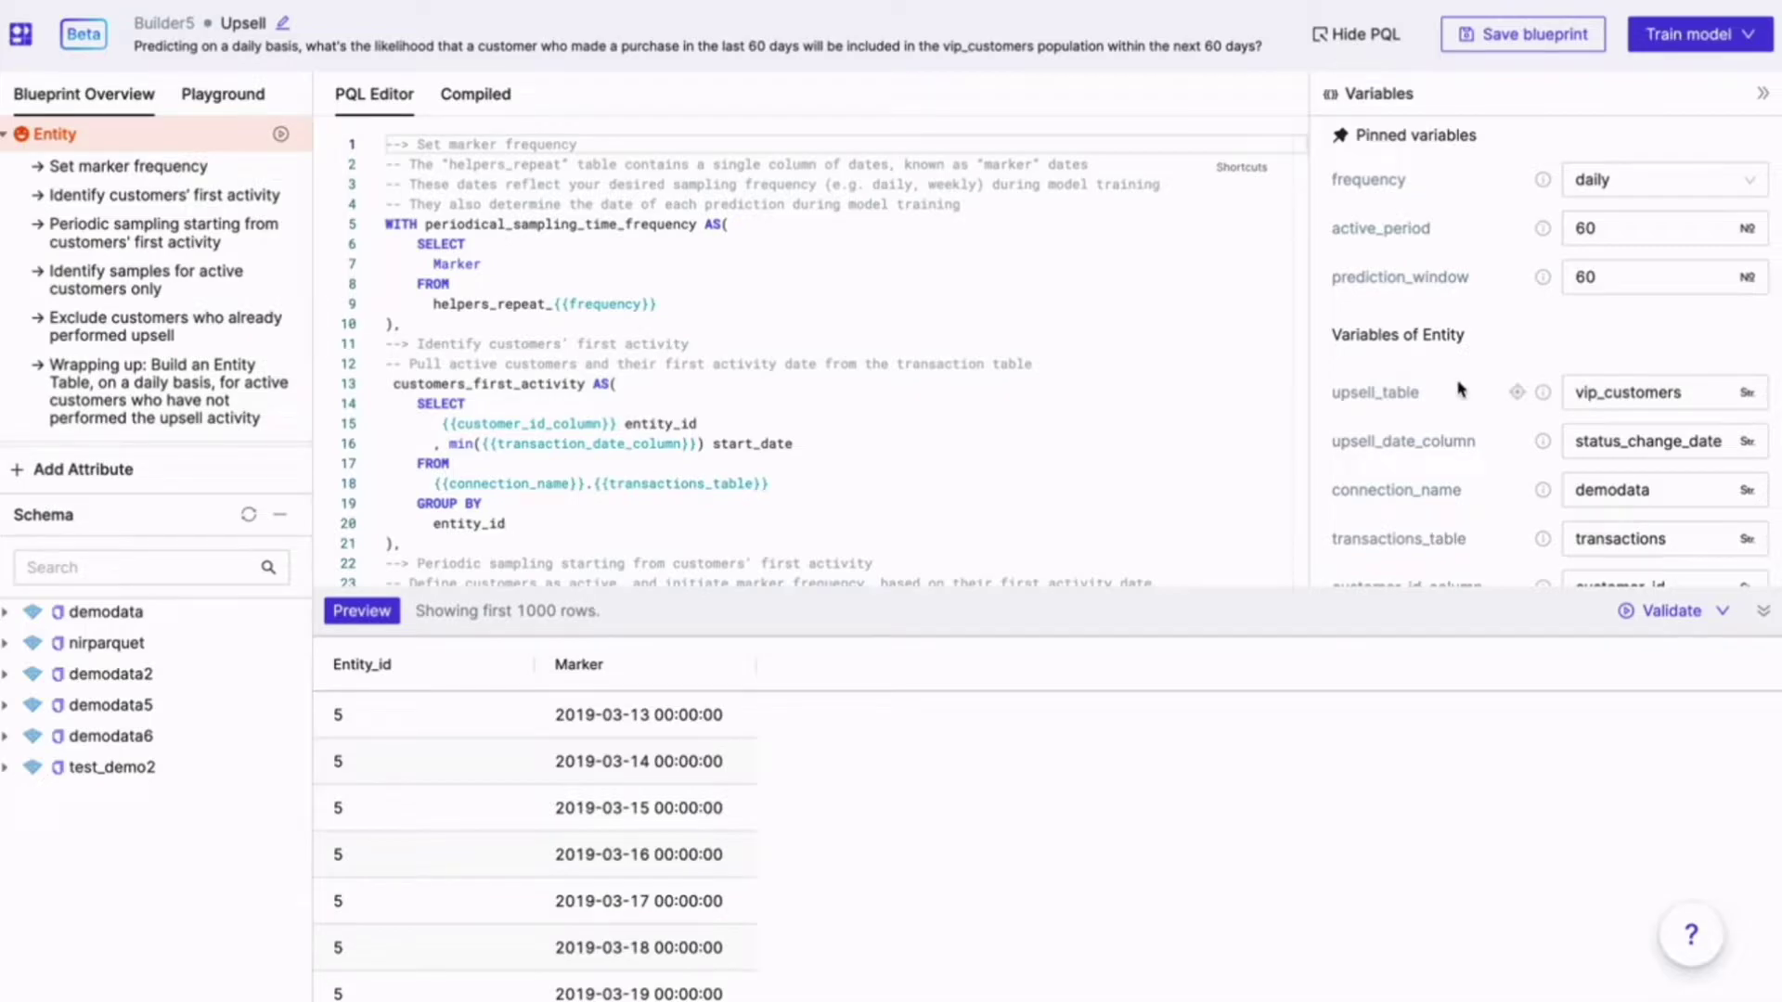
{"action": "scroll", "coordinate": [1460, 390], "scroll_direction": "down", "scroll_amount": 1}
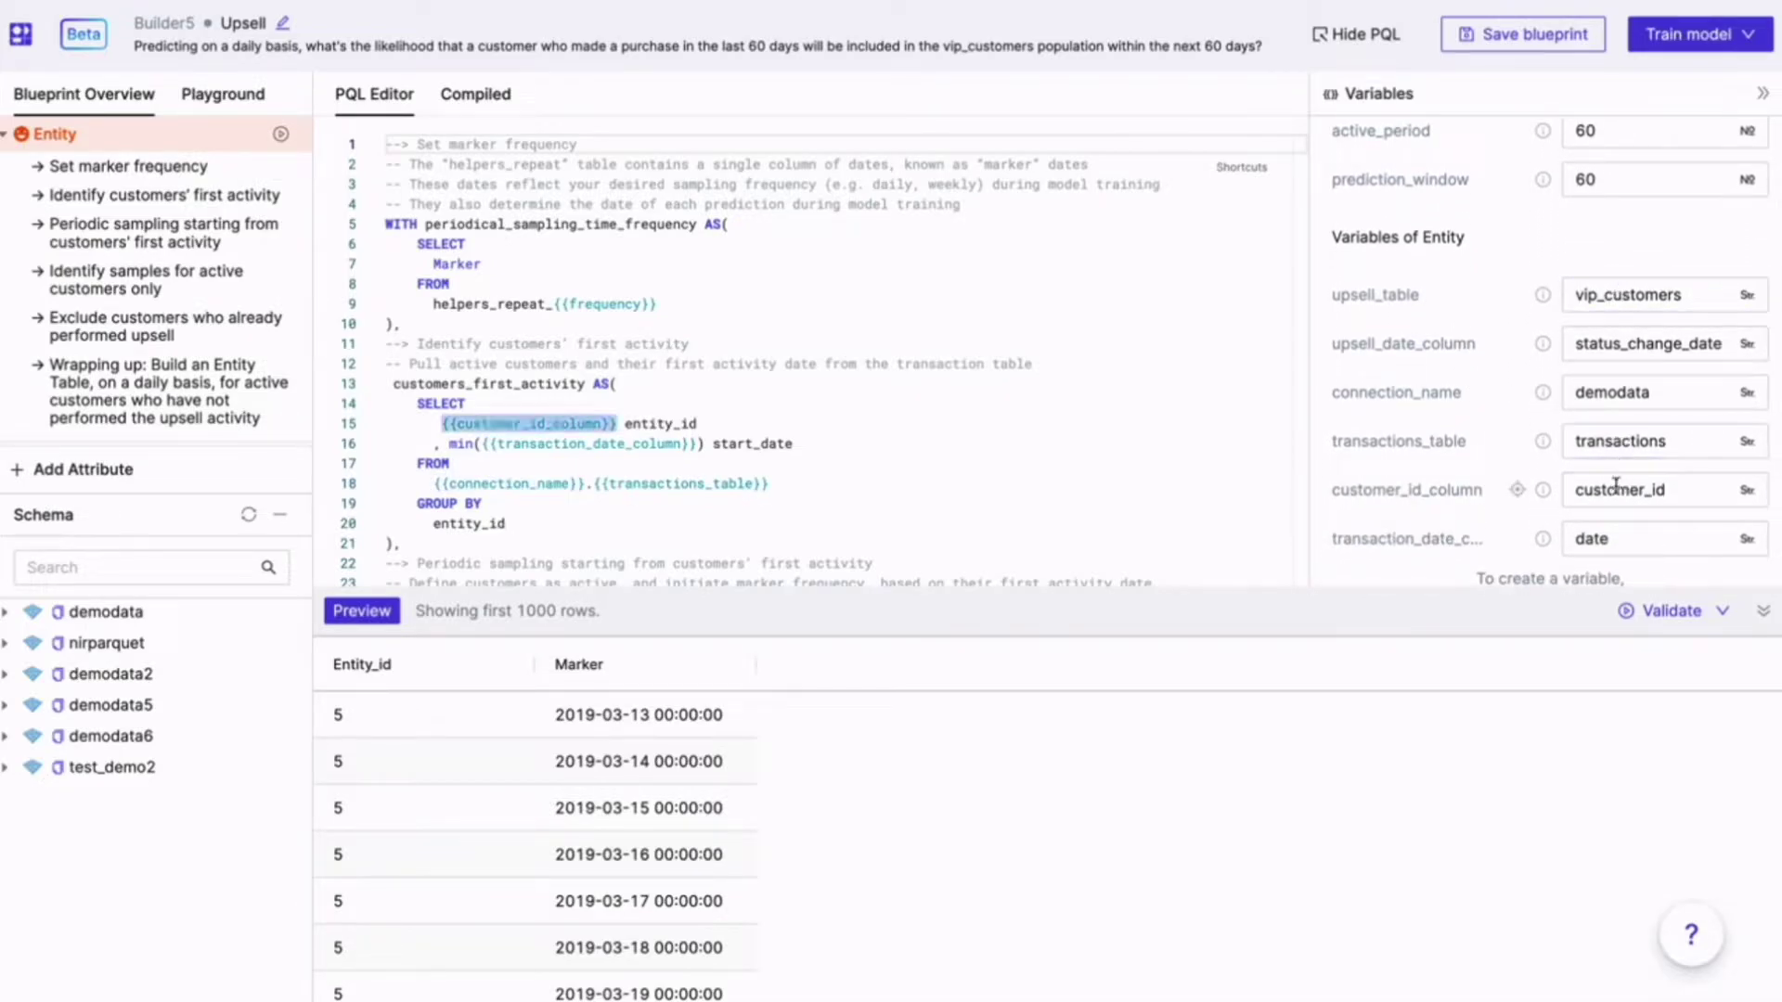
Expand the demodata connection and its campaigns table in the schema tree to view their tables and columns
{"action": "left_click", "coordinate": [23, 614]}
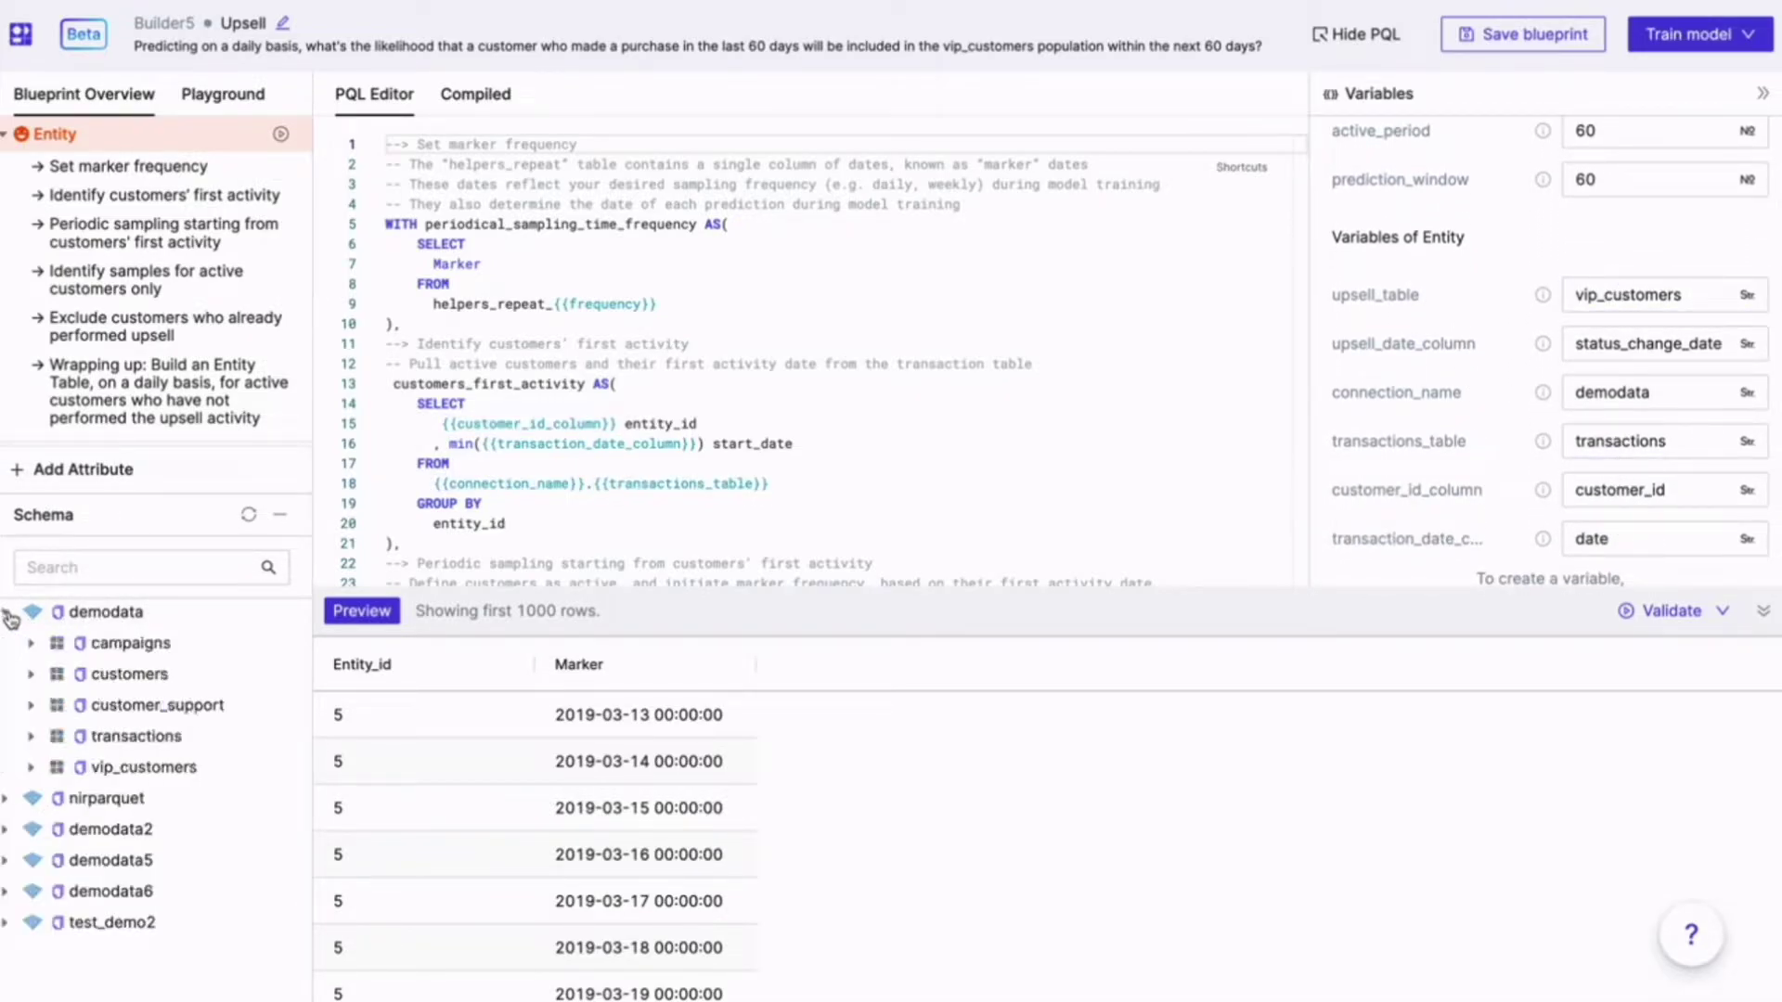
{"action": "left_click", "coordinate": [31, 645]}
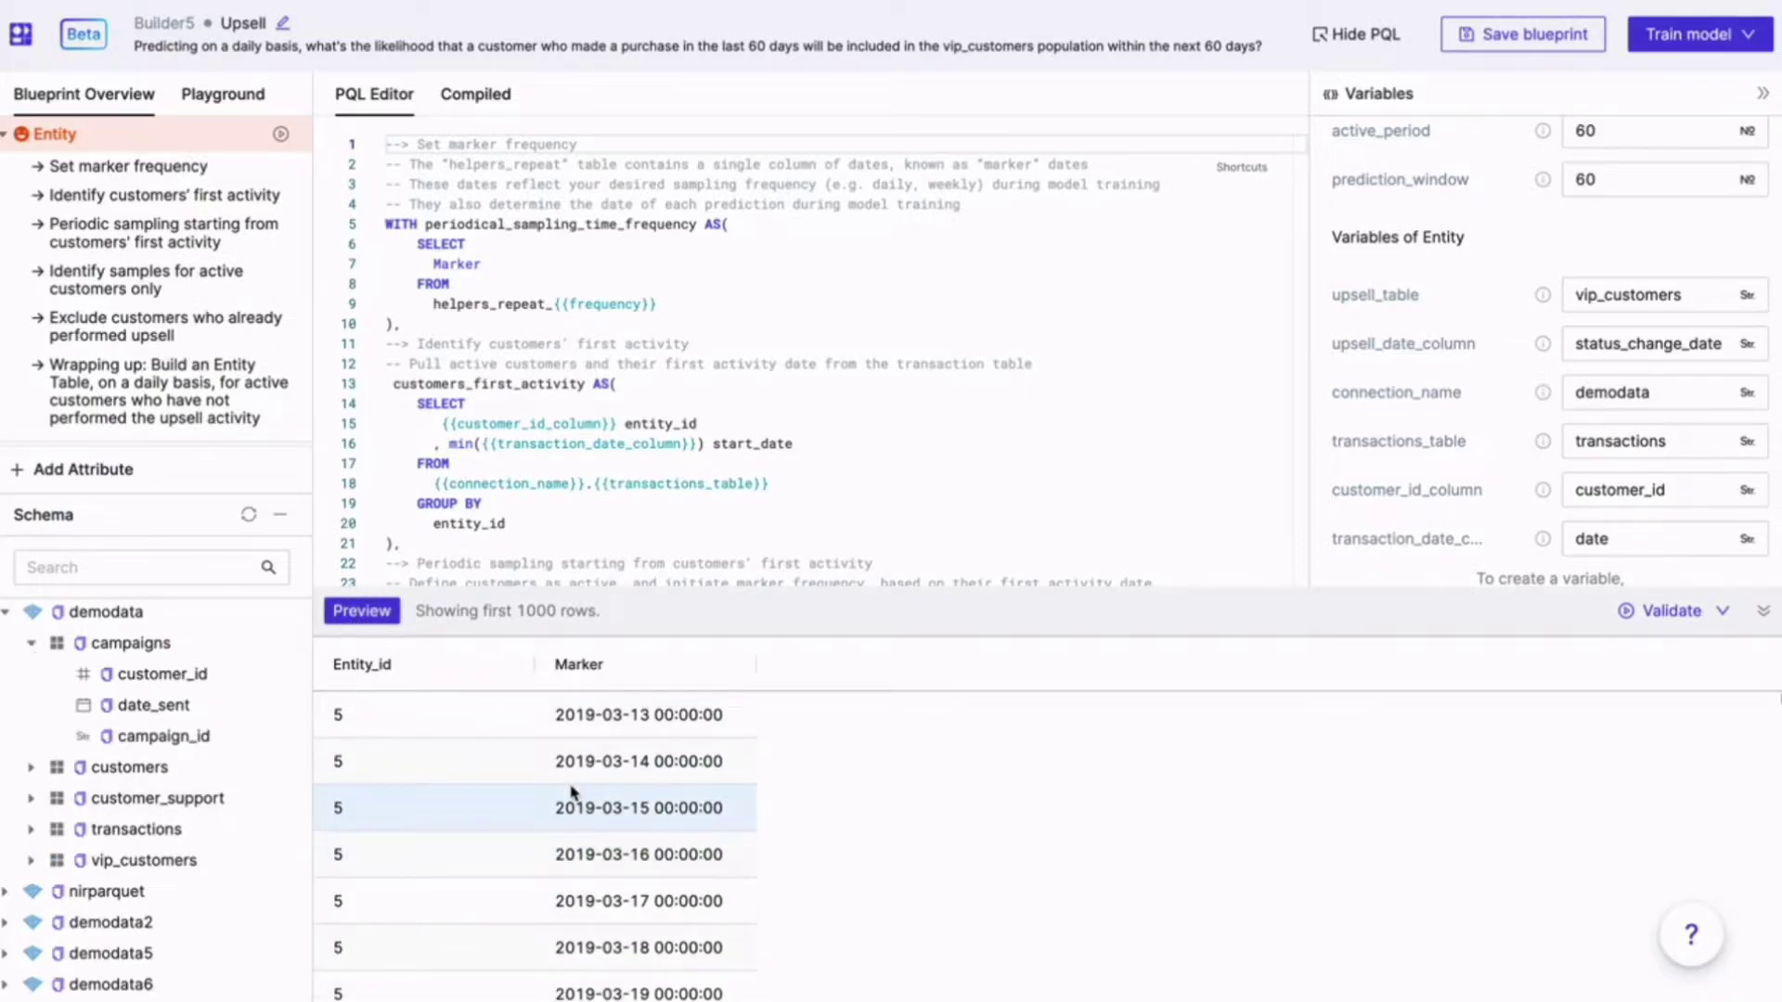
Collapse the Entity outline, open the Target query and review its PQL code and variables
{"action": "left_click", "coordinate": [4, 135]}
{"action": "left_click", "coordinate": [26, 169]}
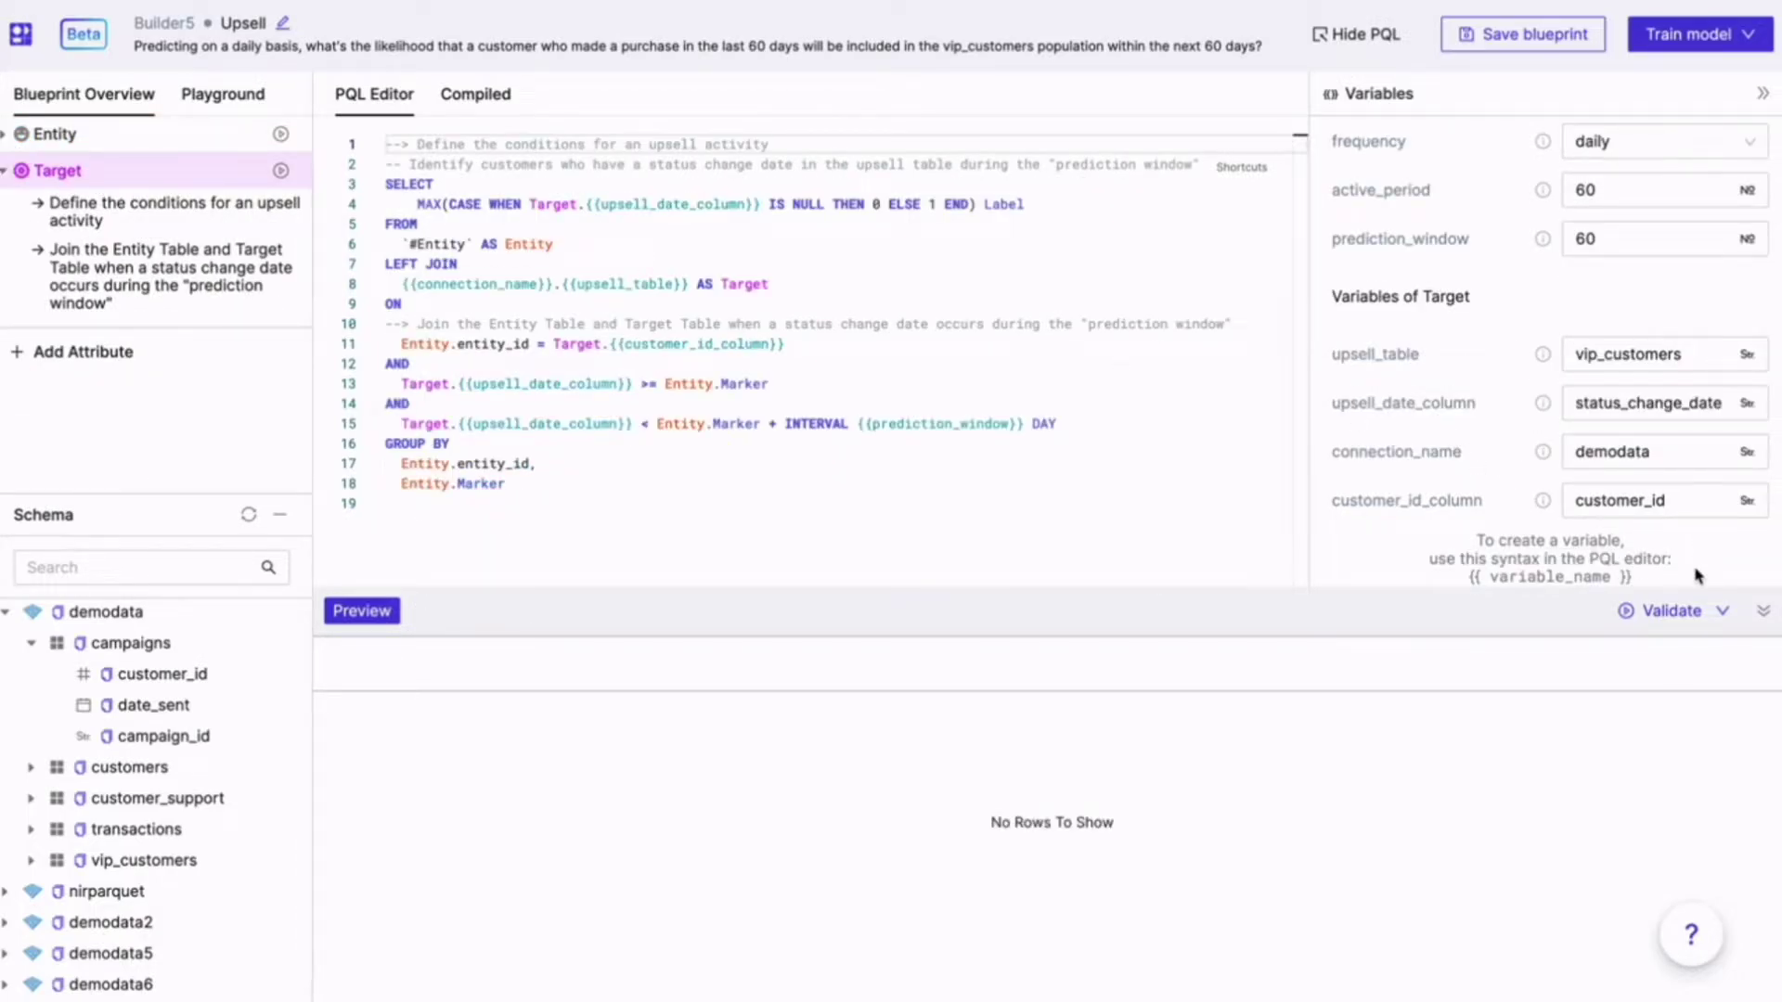
{"action": "scroll", "coordinate": [920, 460], "scroll_direction": "down", "scroll_amount": 5}
{"action": "scroll", "coordinate": [919, 460], "scroll_direction": "up", "scroll_amount": 5}
Start a new attribute based on the customer_support table of demodata and name it CS
{"action": "left_click", "coordinate": [111, 363]}
{"action": "left_click", "coordinate": [369, 239]}
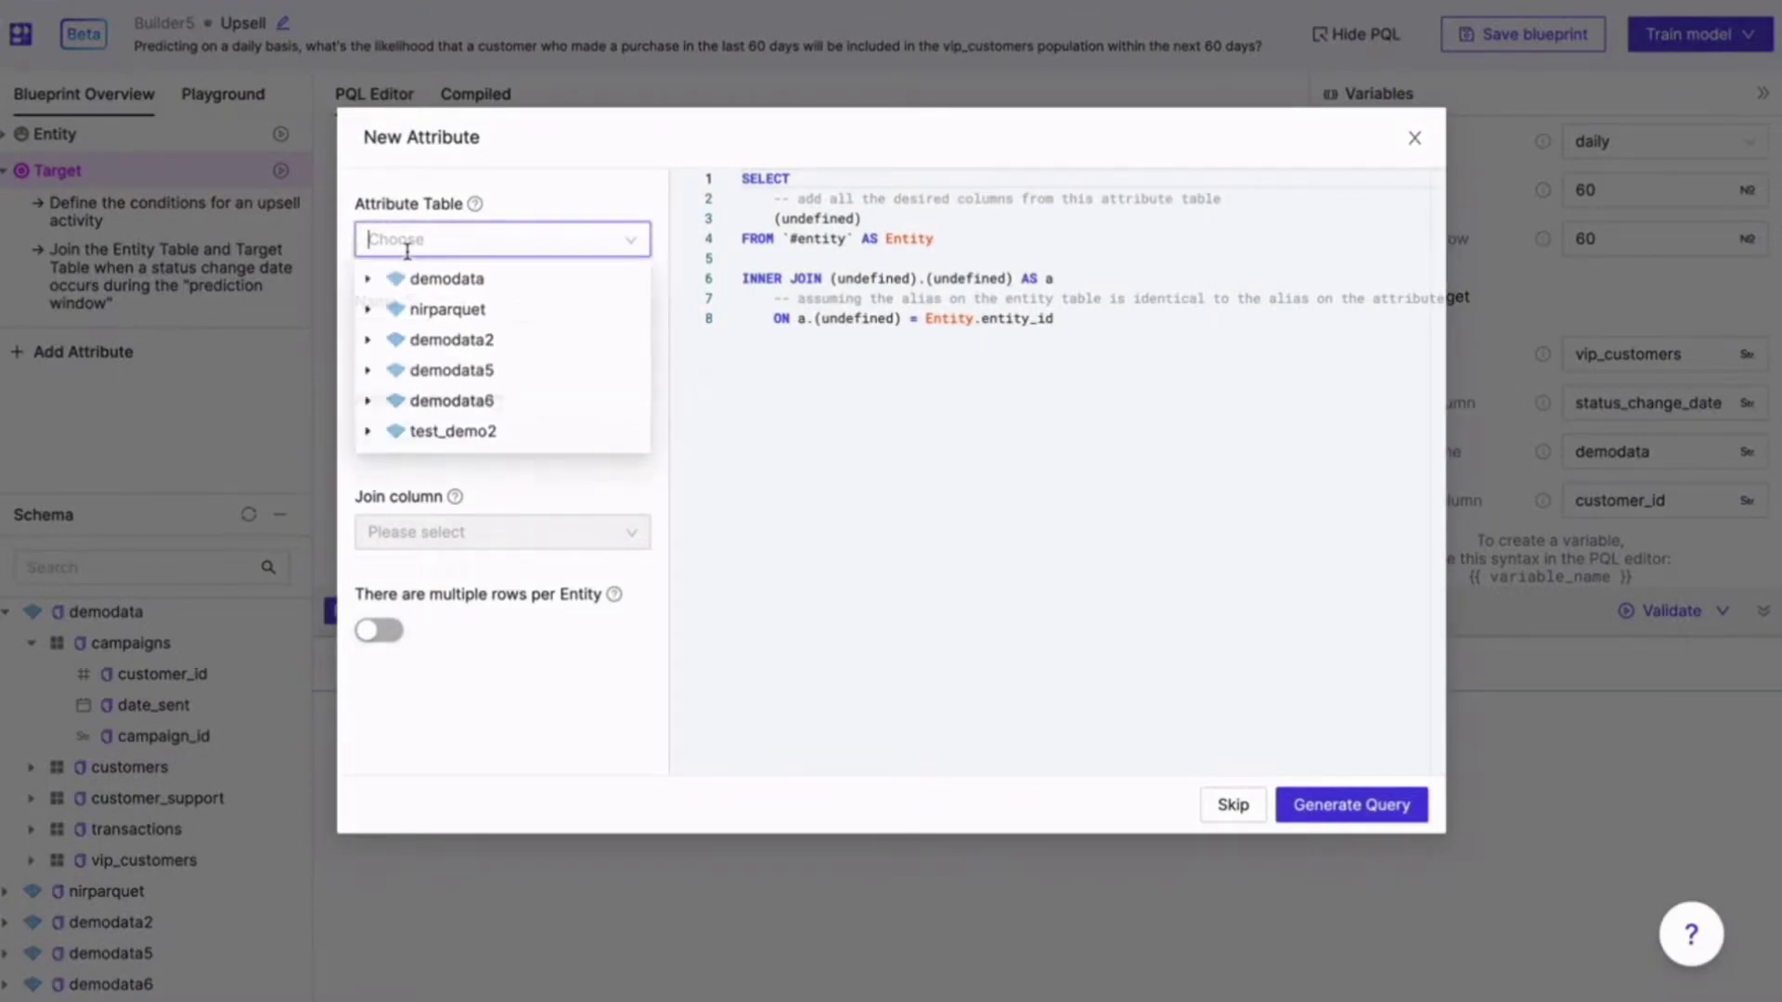
{"action": "left_click", "coordinate": [362, 282]}
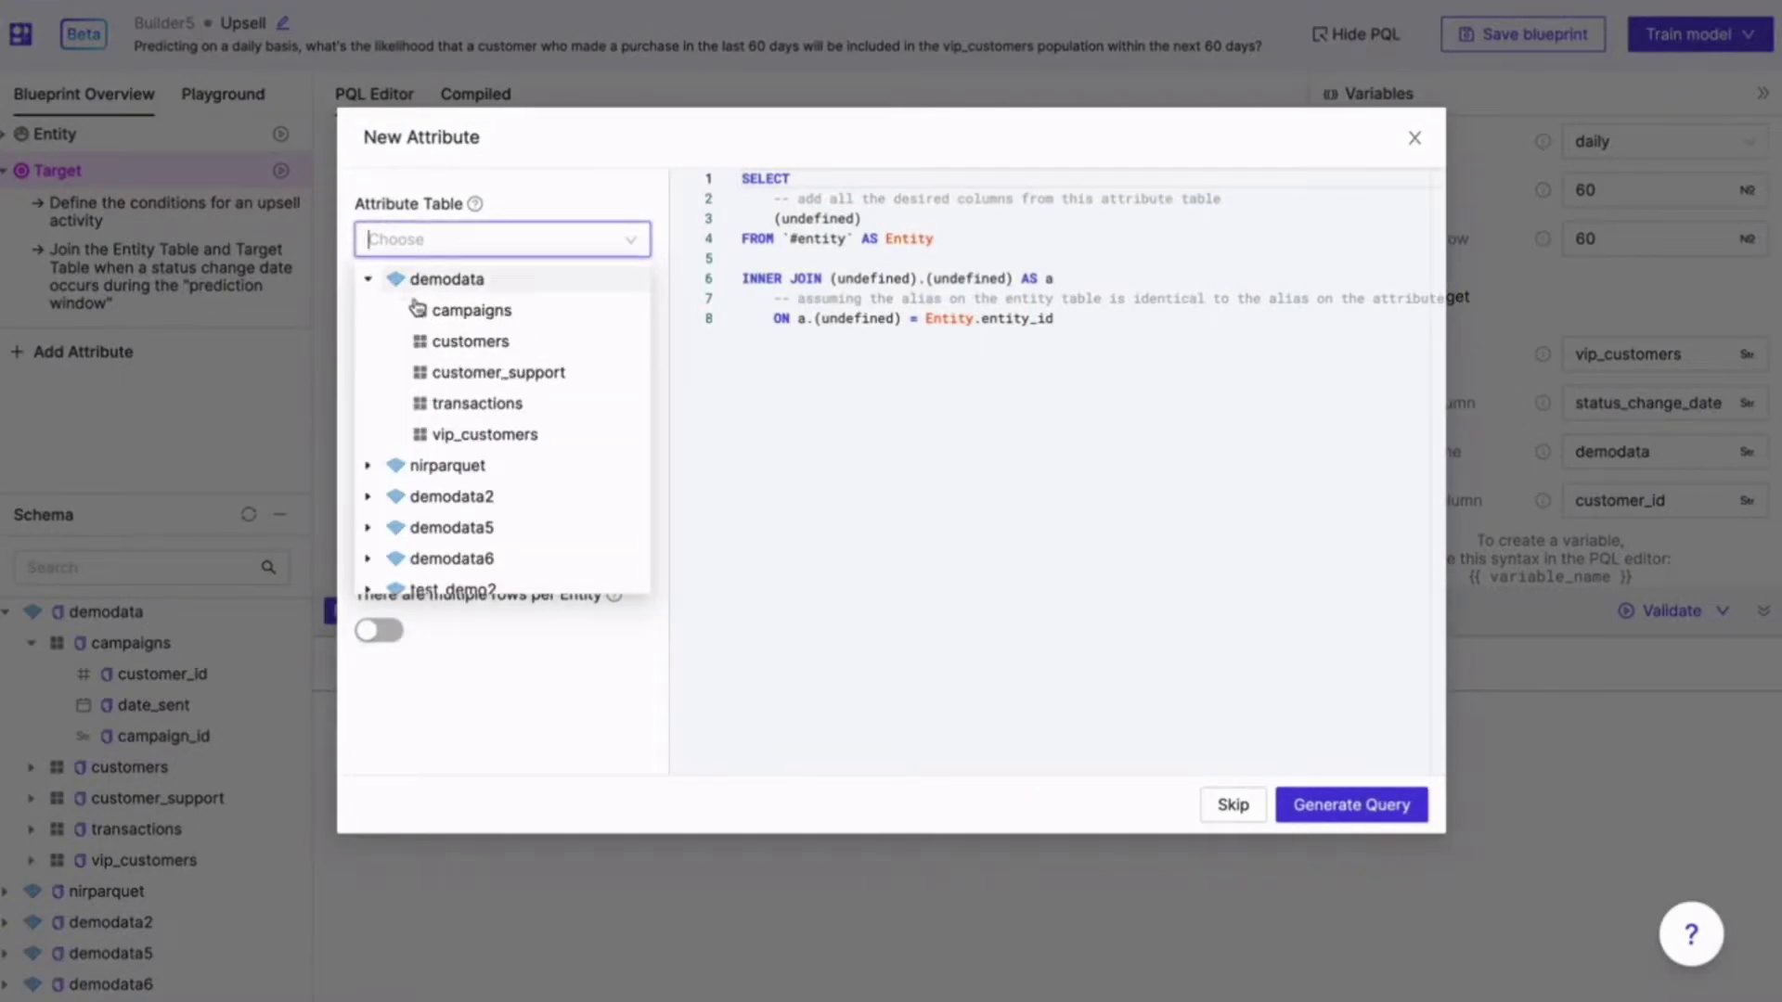
{"action": "left_click", "coordinate": [453, 376]}
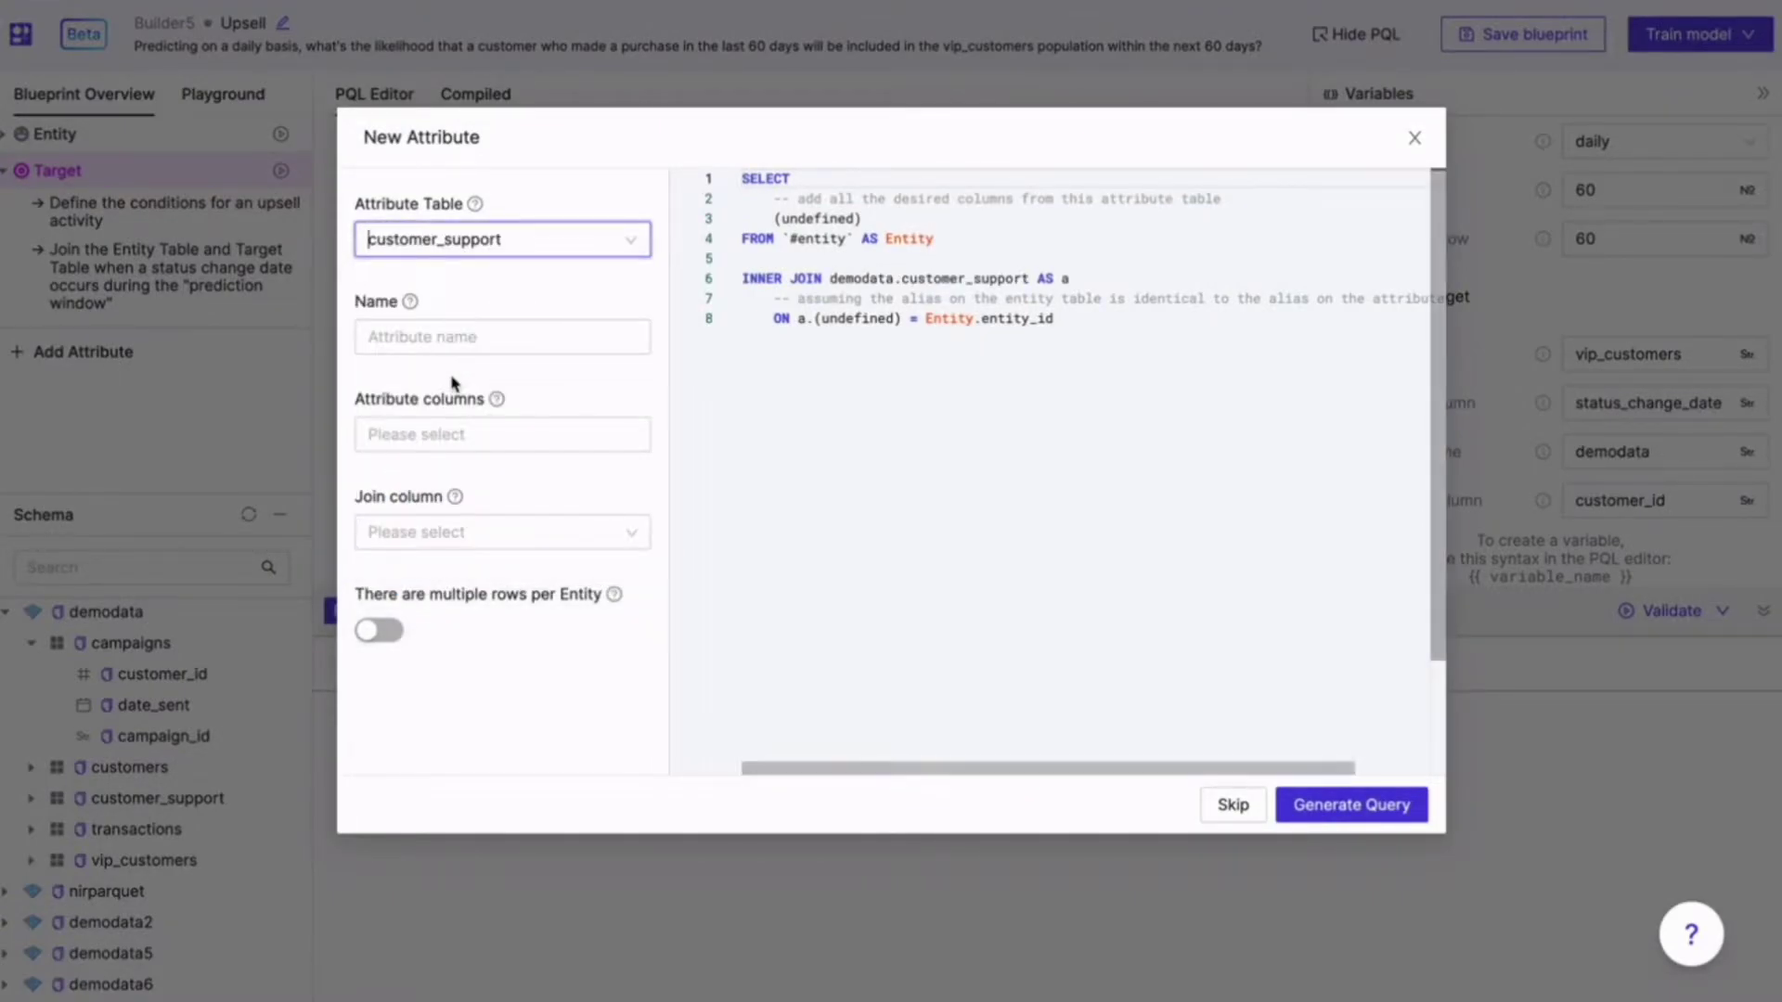
{"action": "left_click", "coordinate": [432, 336]}
{"action": "type", "text": "CS"}
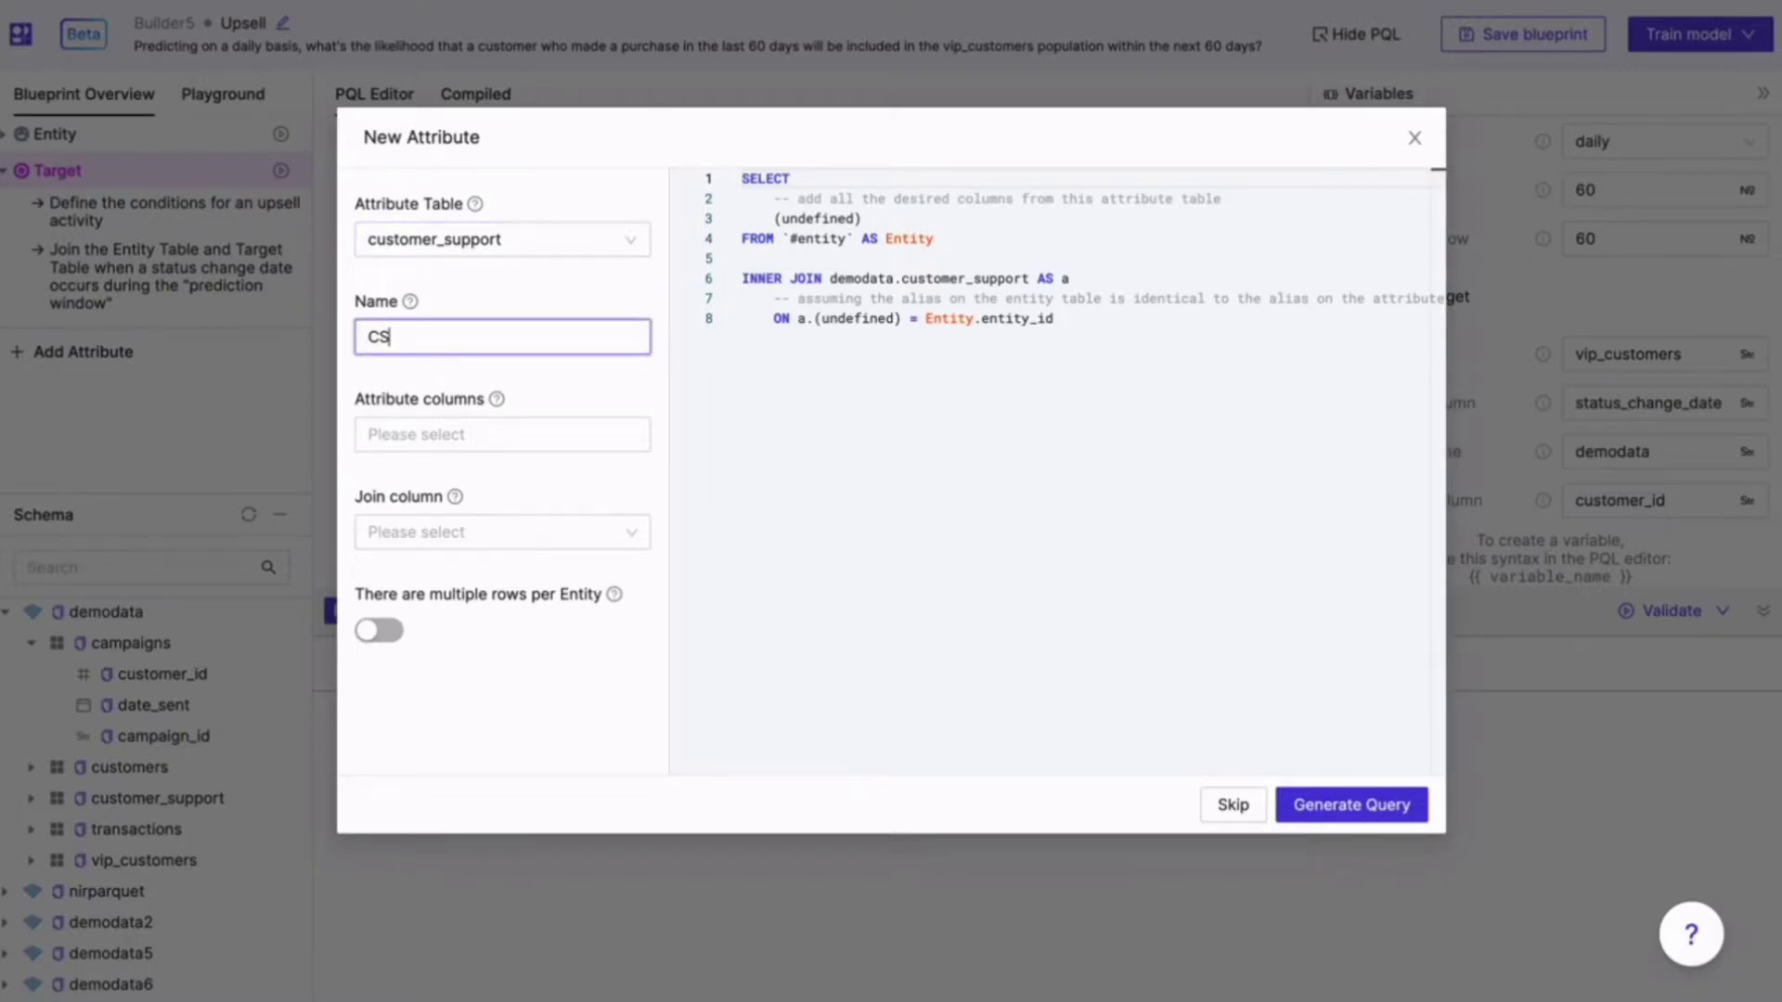
Select all customer_support columns as attribute columns and use customer_id as the join column
{"action": "left_click", "coordinate": [413, 430]}
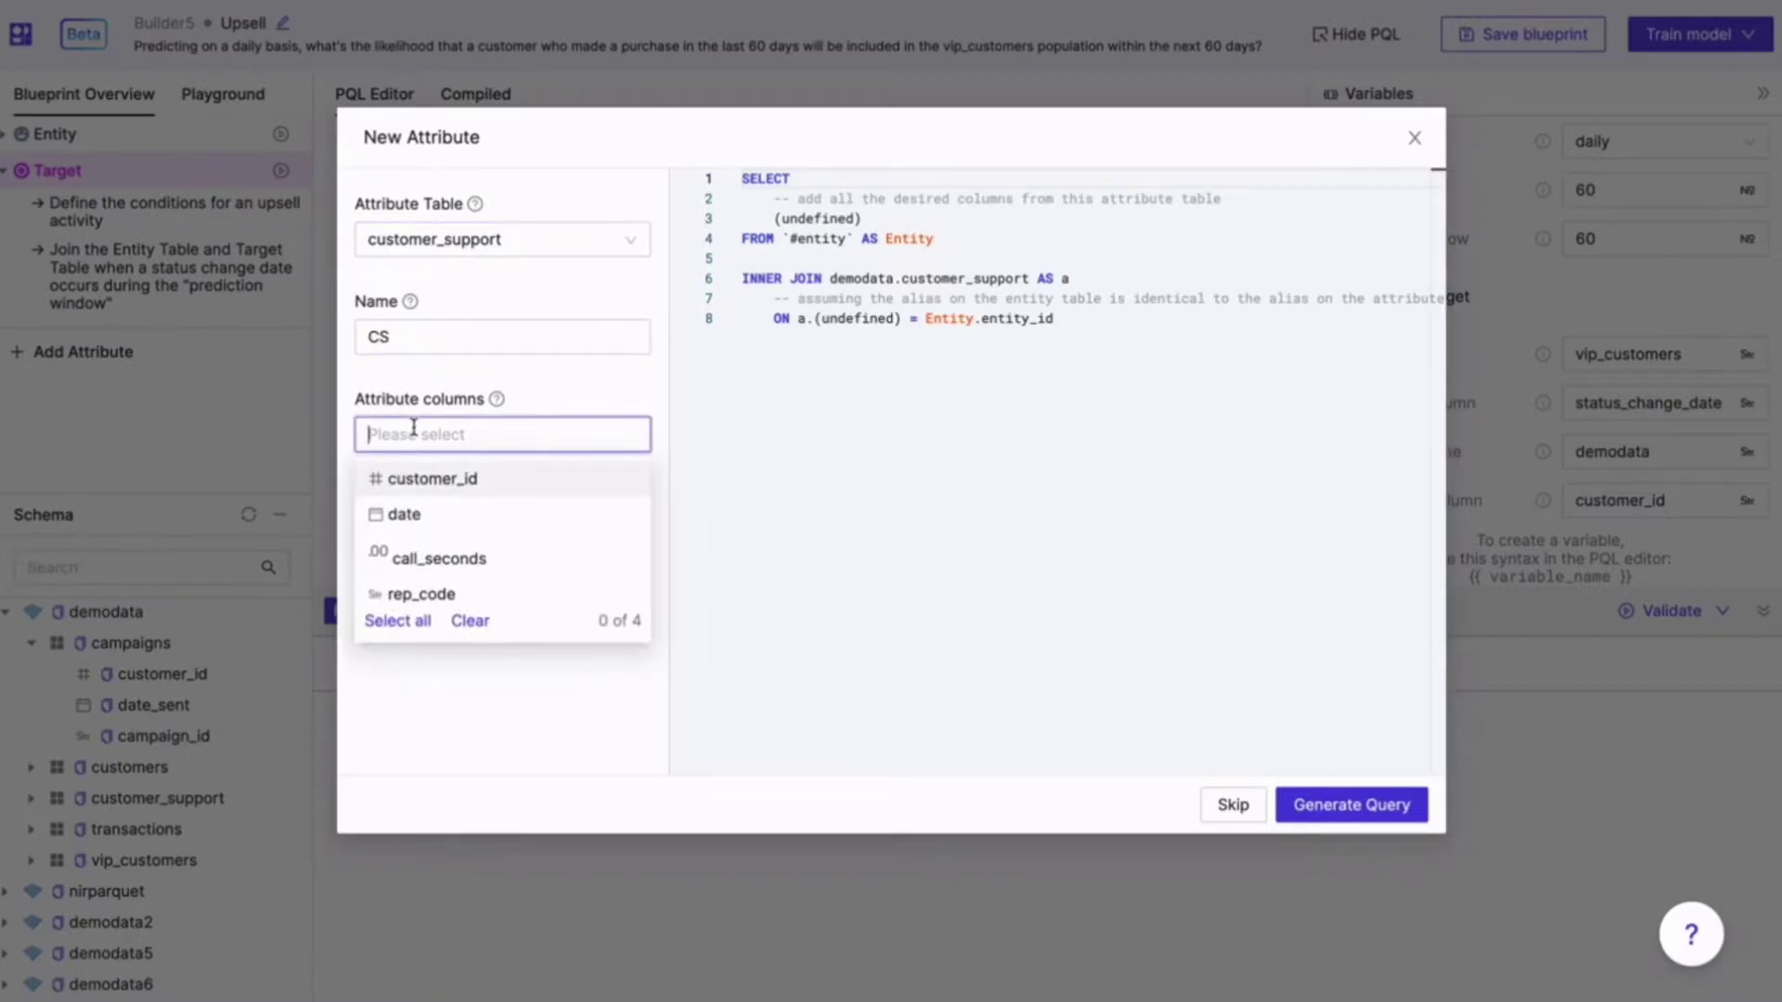
{"action": "left_click", "coordinate": [408, 620]}
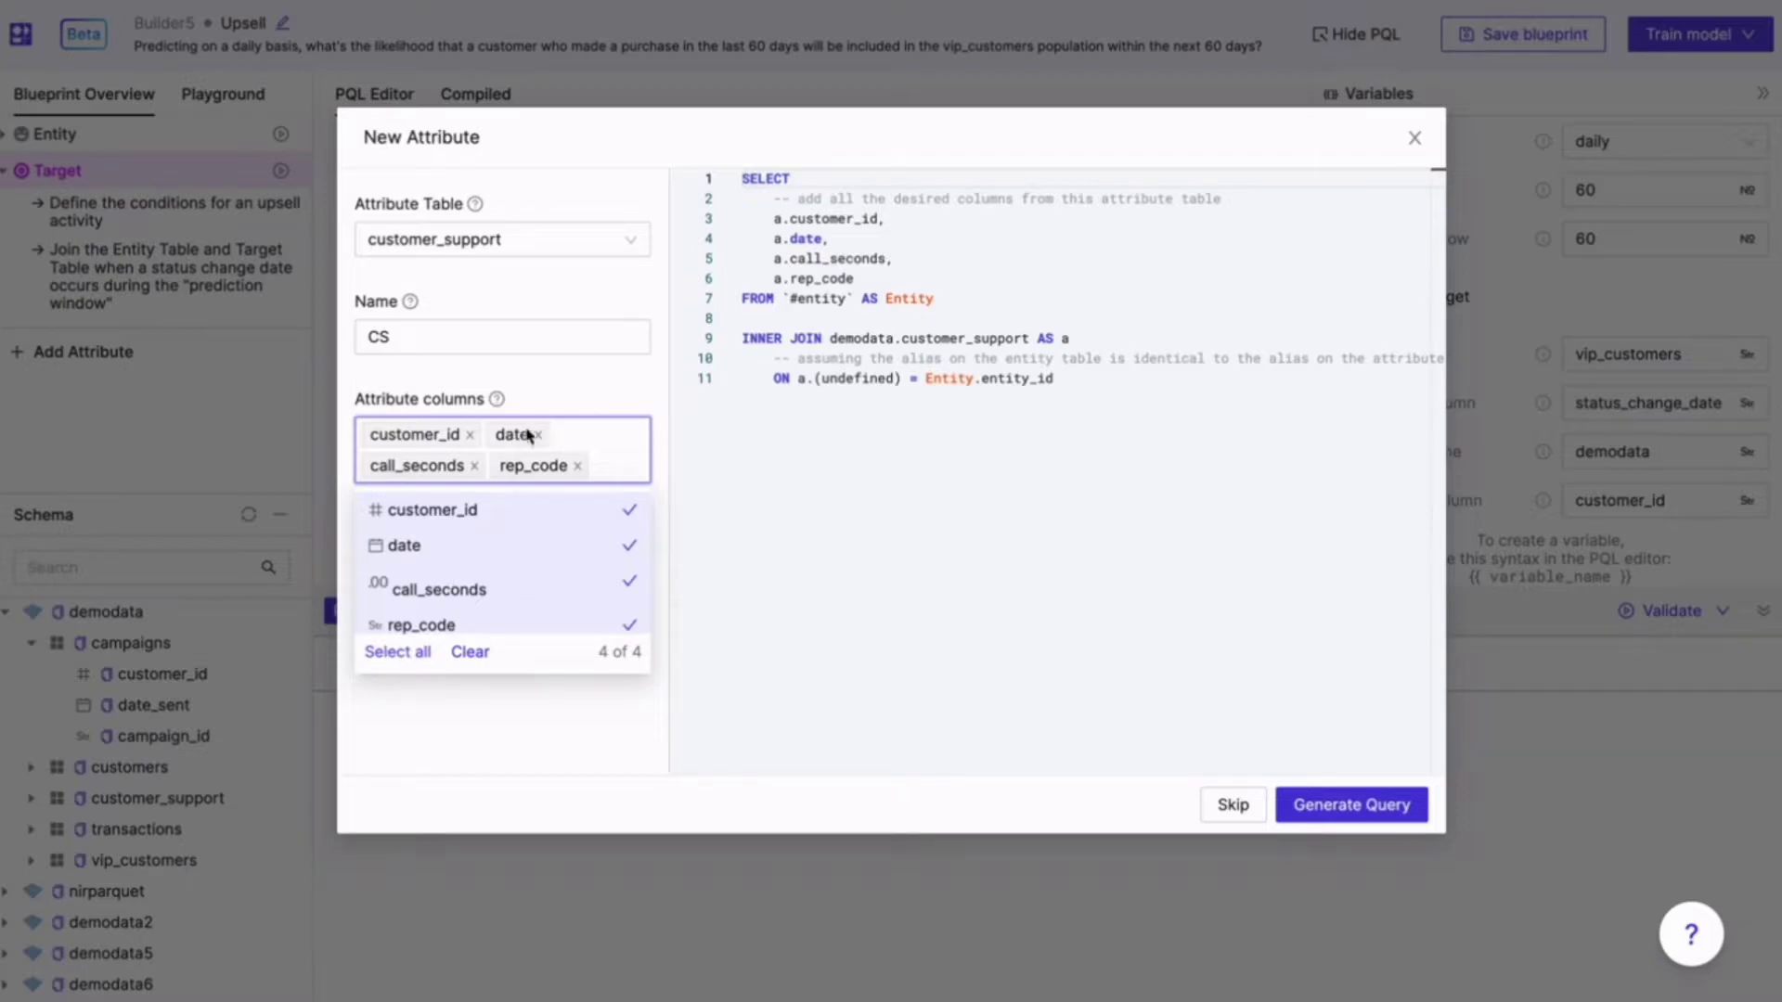
{"action": "left_click", "coordinate": [588, 388]}
{"action": "left_click", "coordinate": [440, 568]}
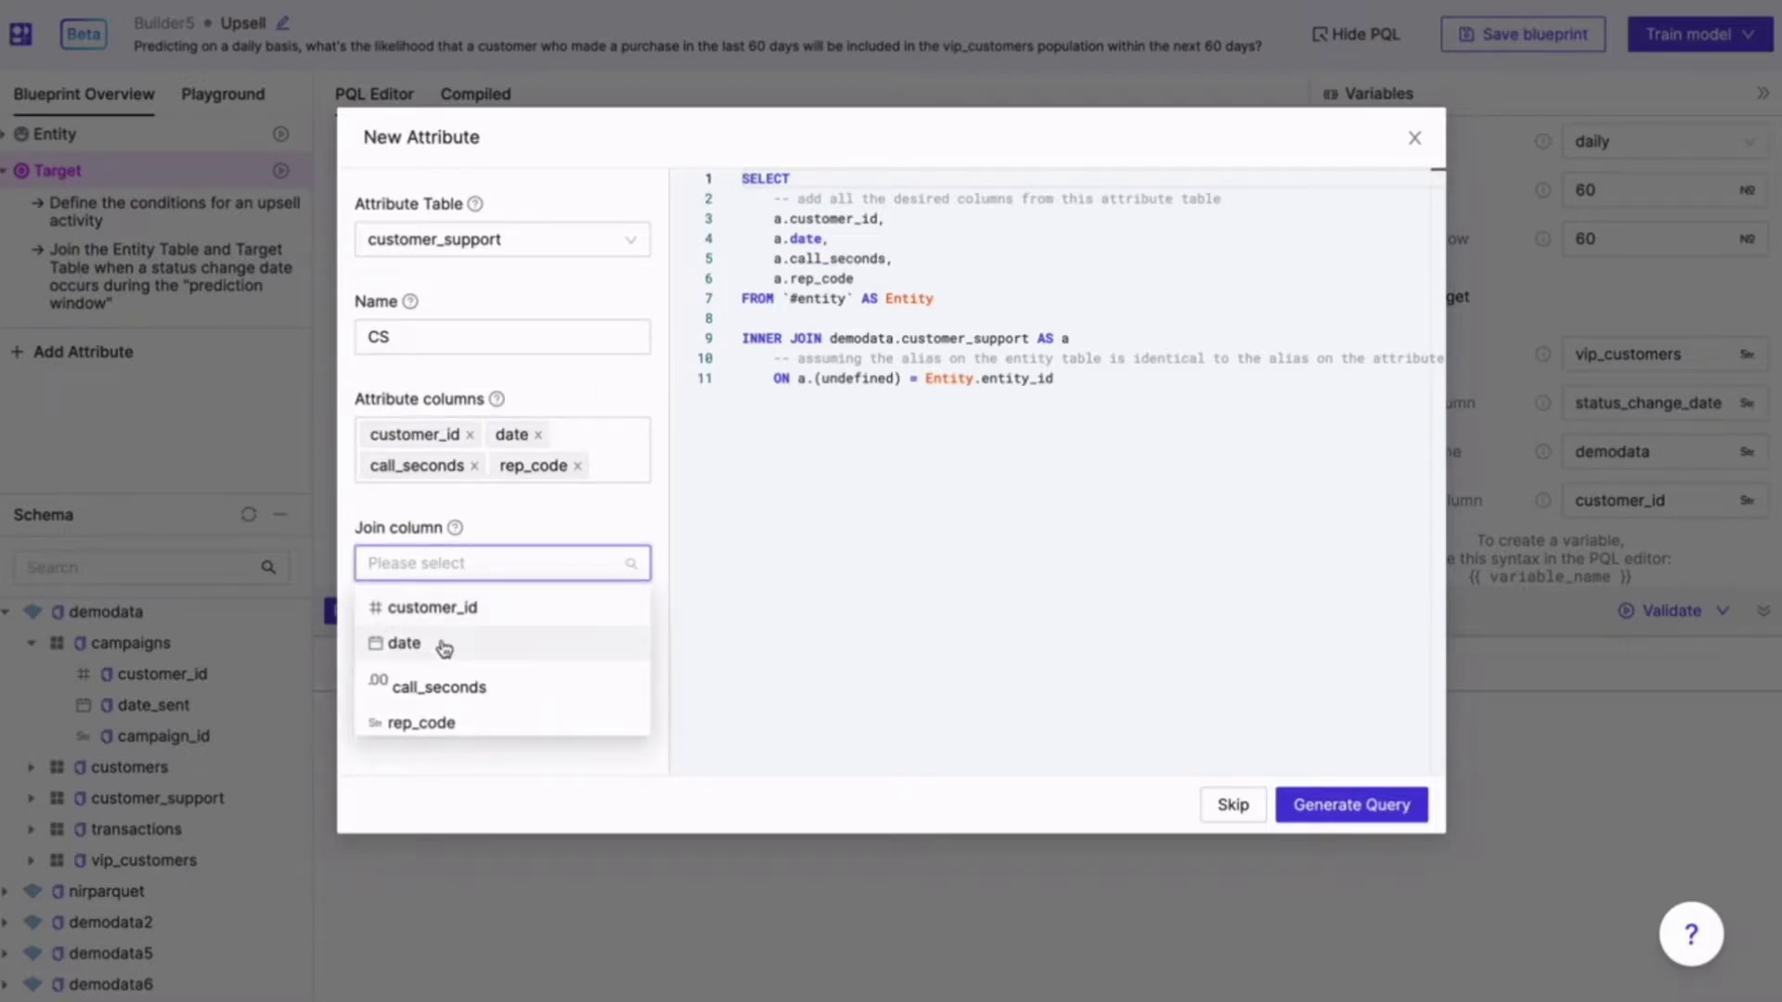
{"action": "left_click", "coordinate": [472, 614]}
Enable multiple rows per entity for the CS attribute, choose date as its date column, and generate the query
{"action": "left_click", "coordinate": [391, 663]}
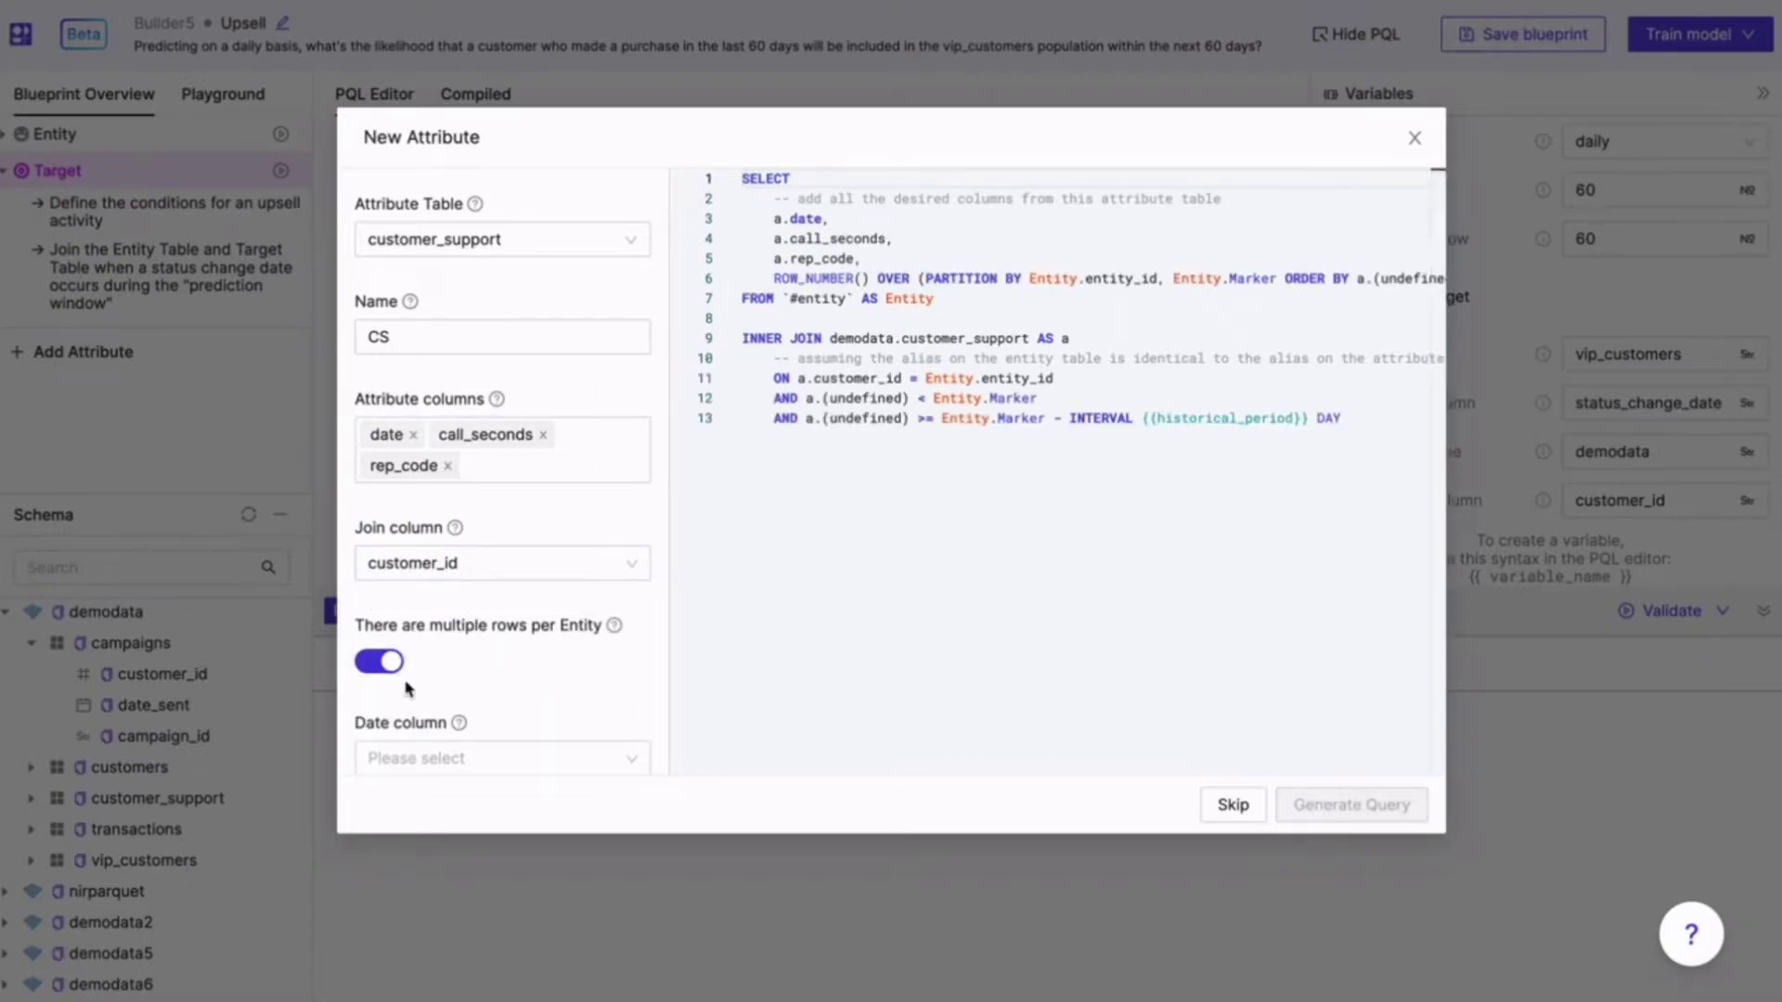
{"action": "scroll", "coordinate": [418, 692], "scroll_direction": "down", "scroll_amount": 1}
{"action": "left_click", "coordinate": [429, 712]}
{"action": "left_click", "coordinate": [425, 790]}
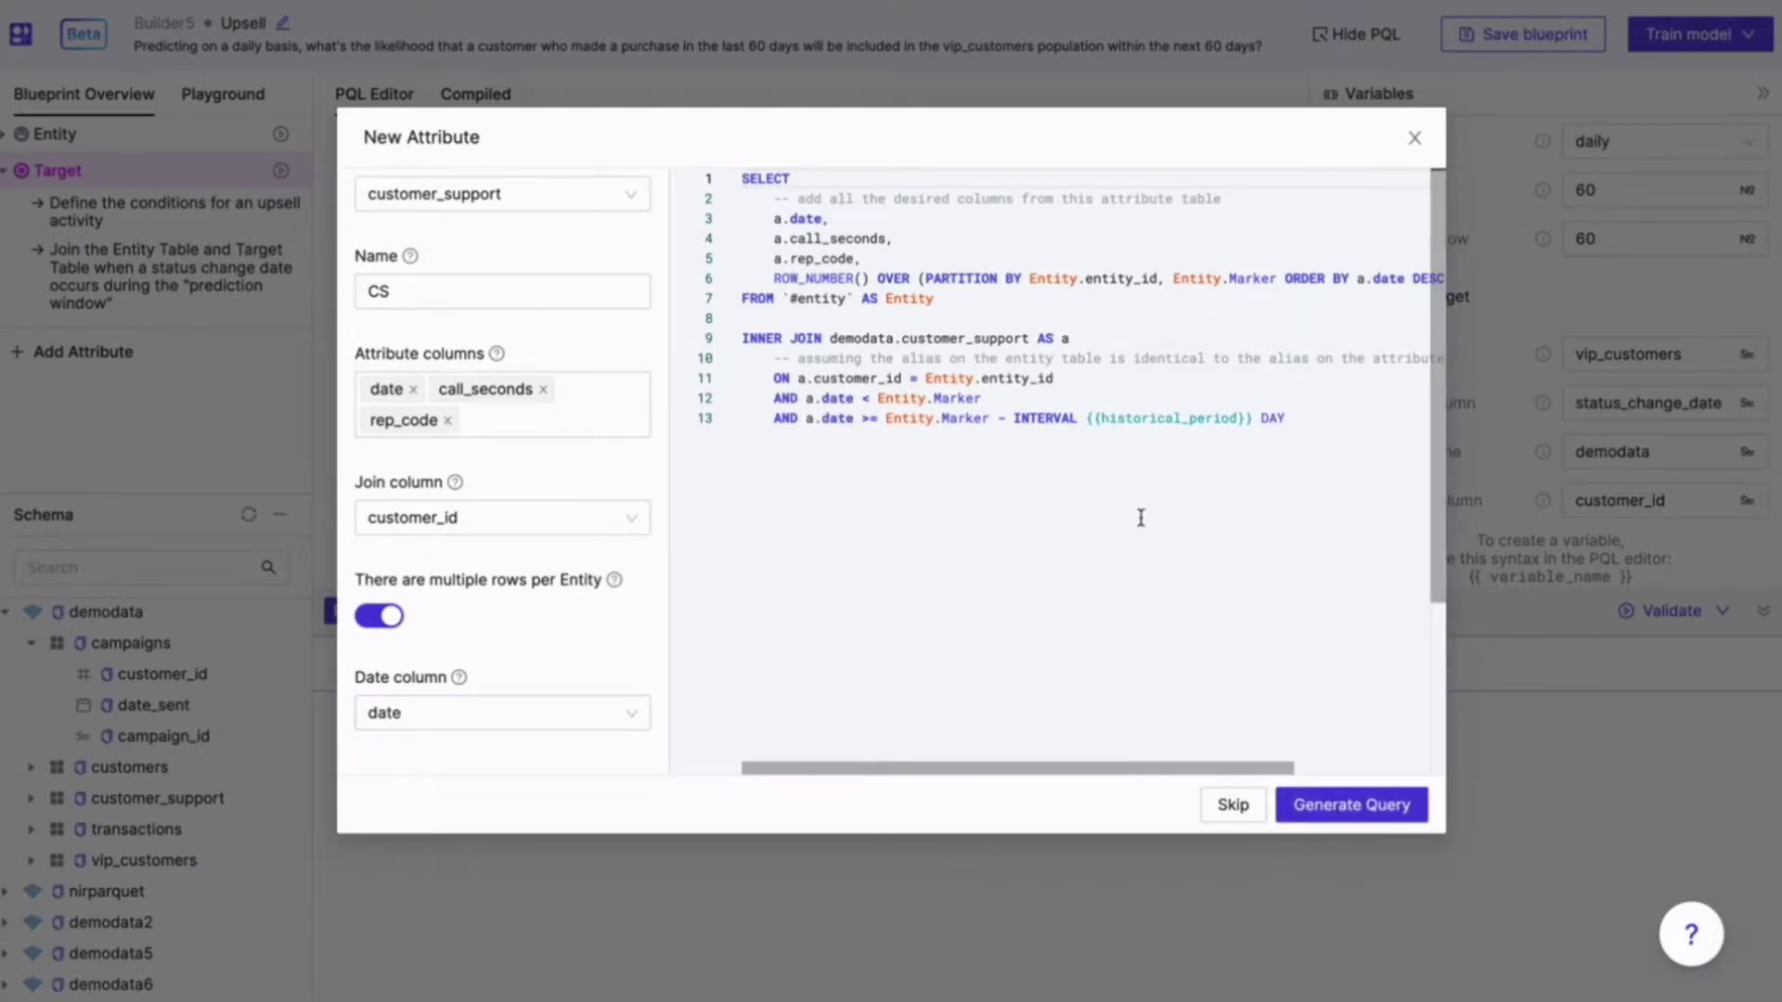
{"action": "left_click", "coordinate": [1349, 805]}
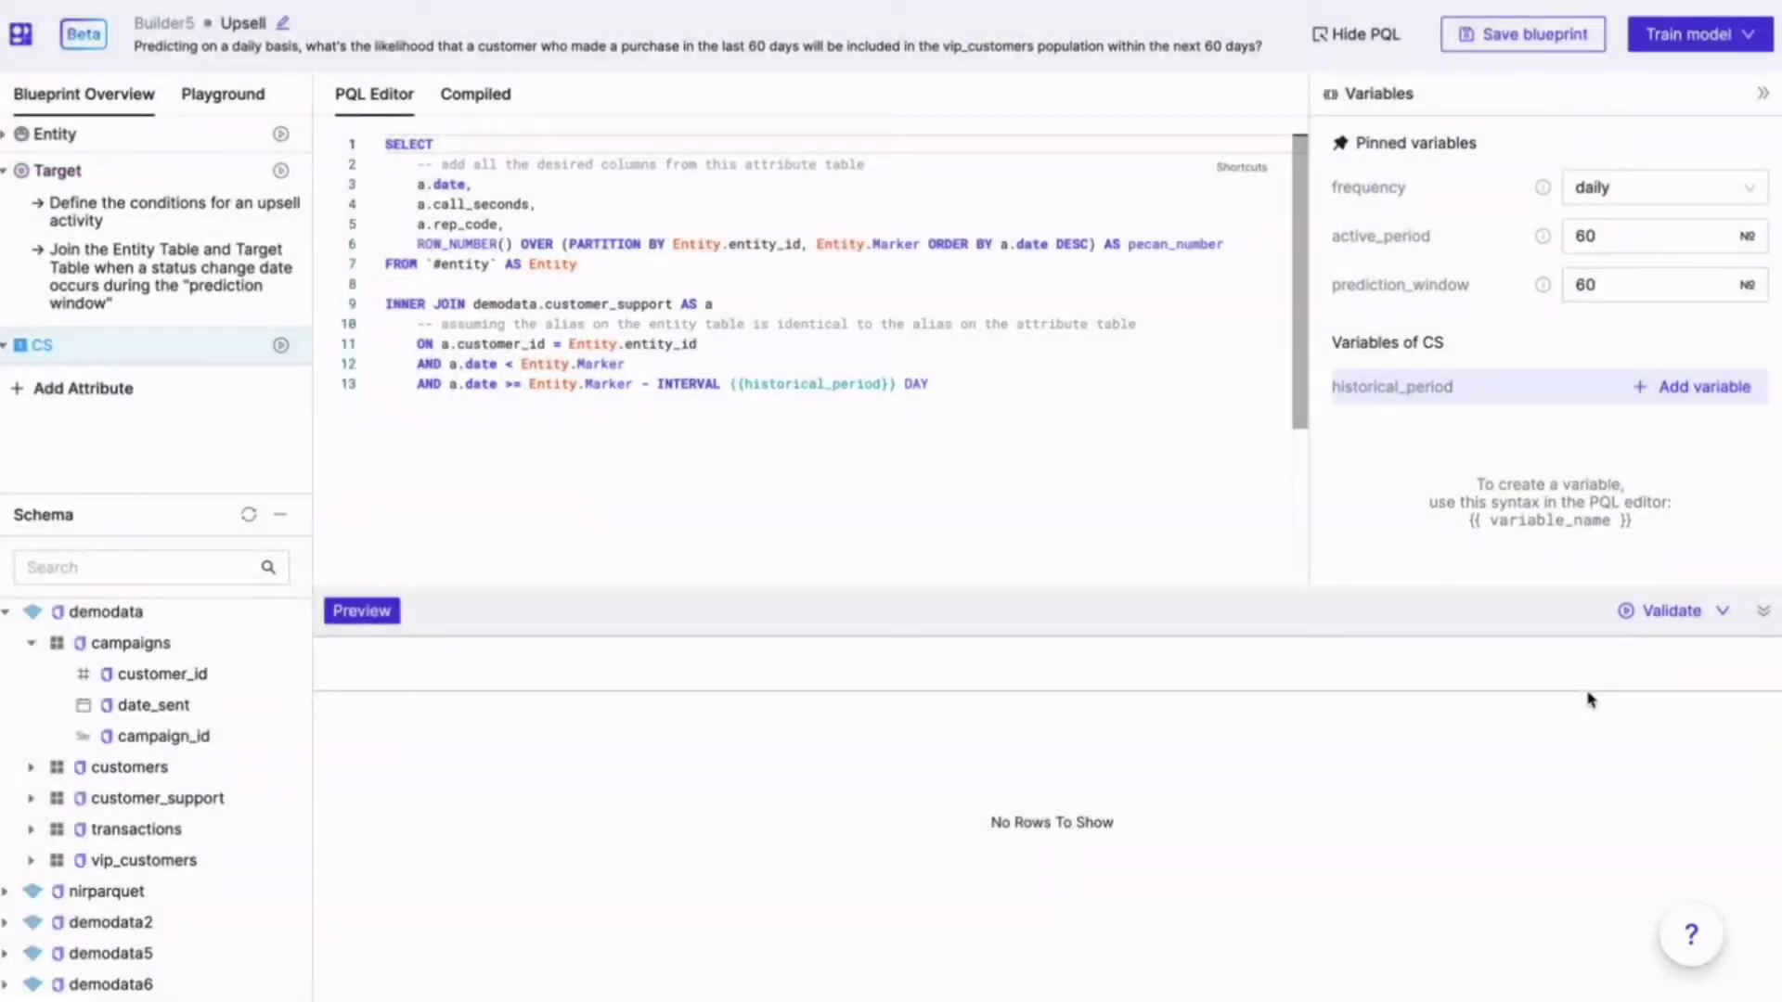
Run the blueprint validation and revisit the Target and Entity queries while it runs
{"action": "left_click", "coordinate": [162, 183]}
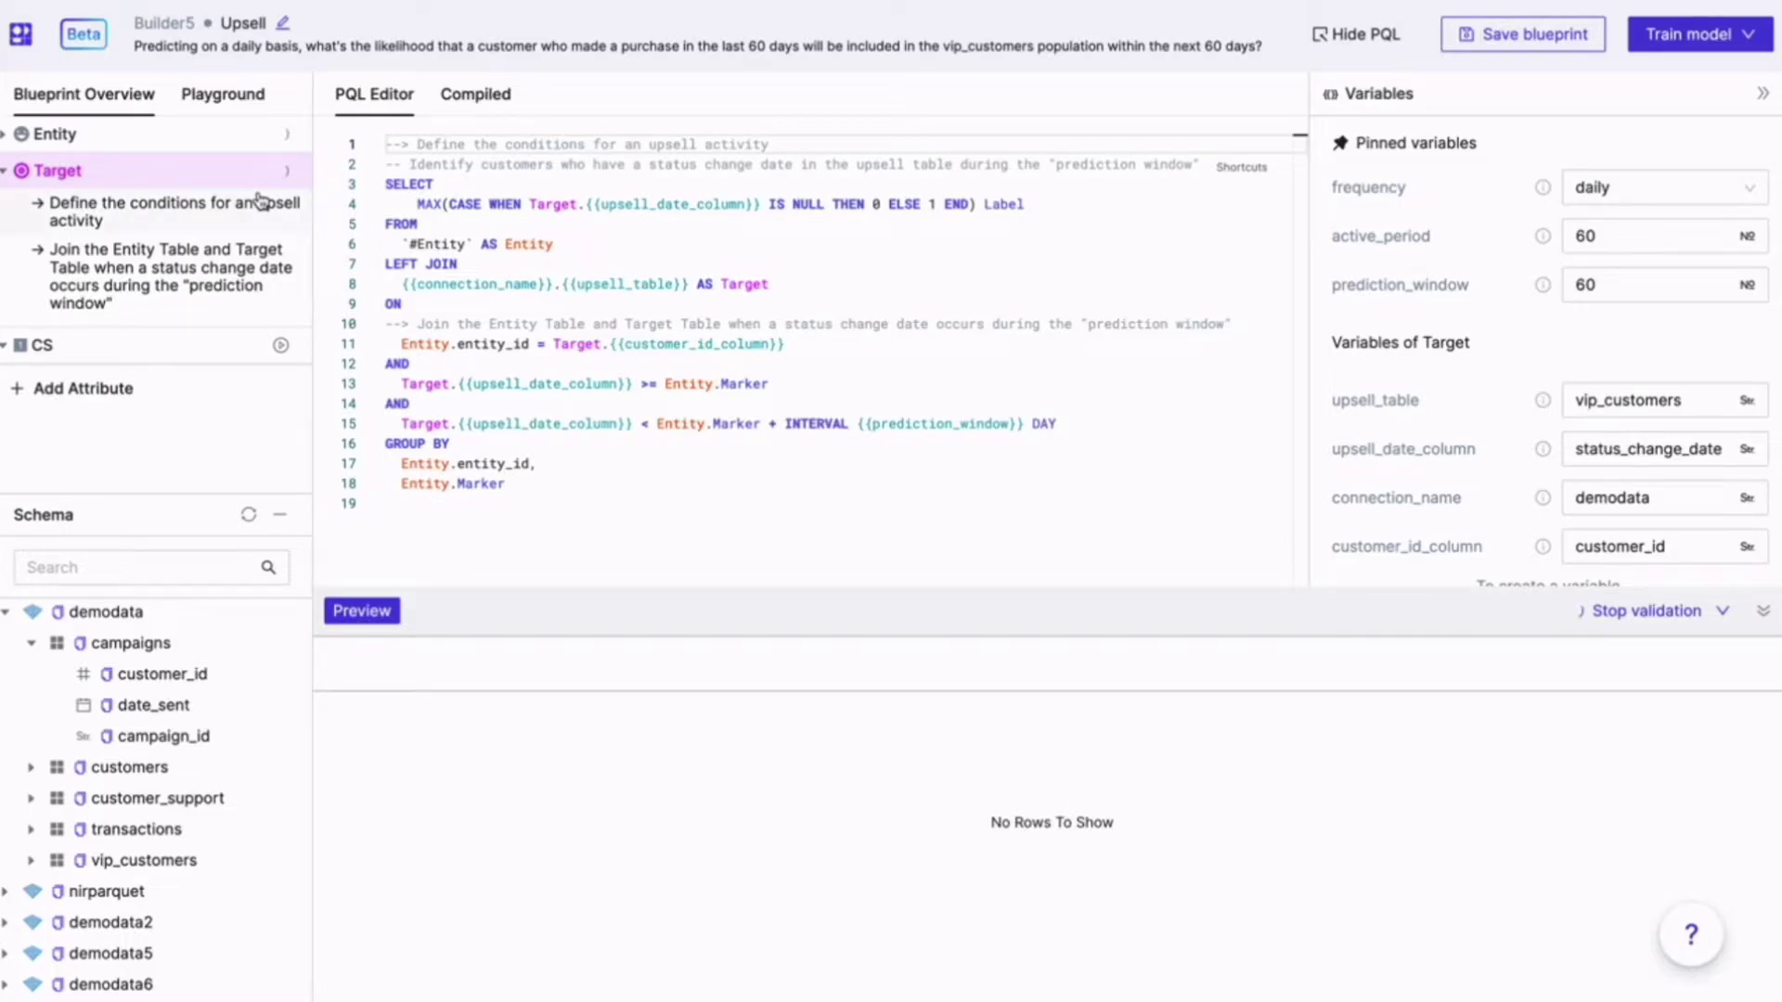
{"action": "left_click", "coordinate": [216, 144]}
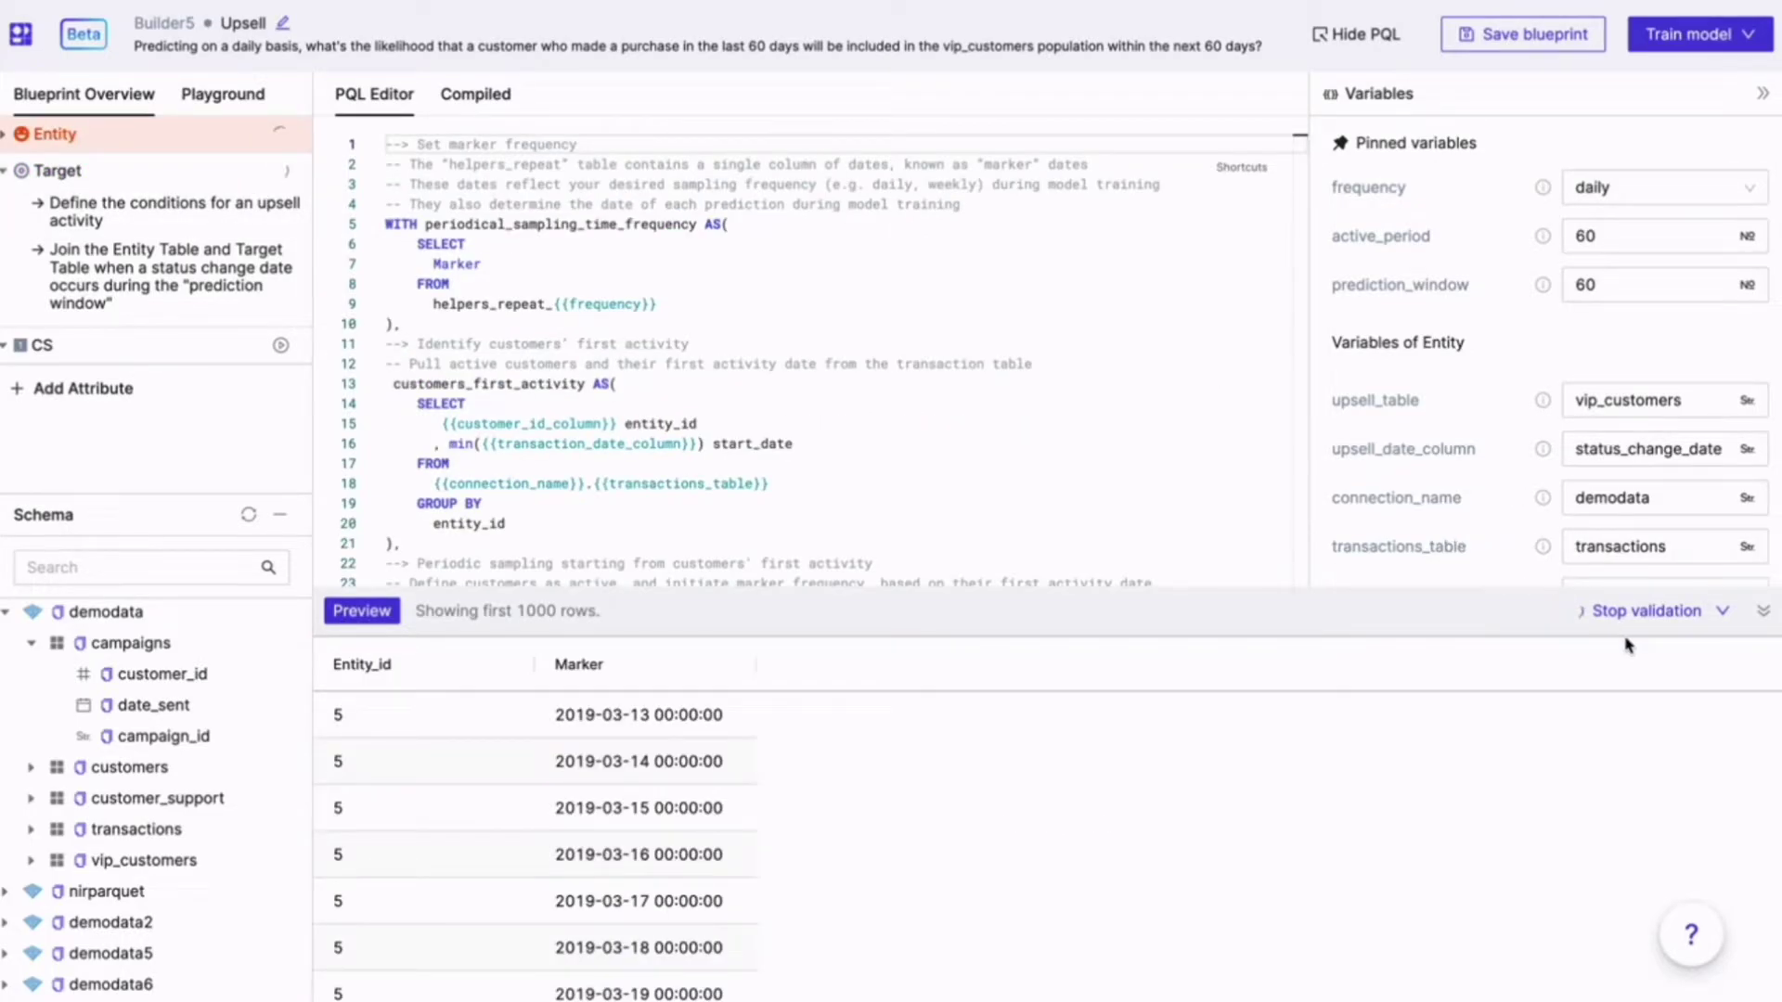
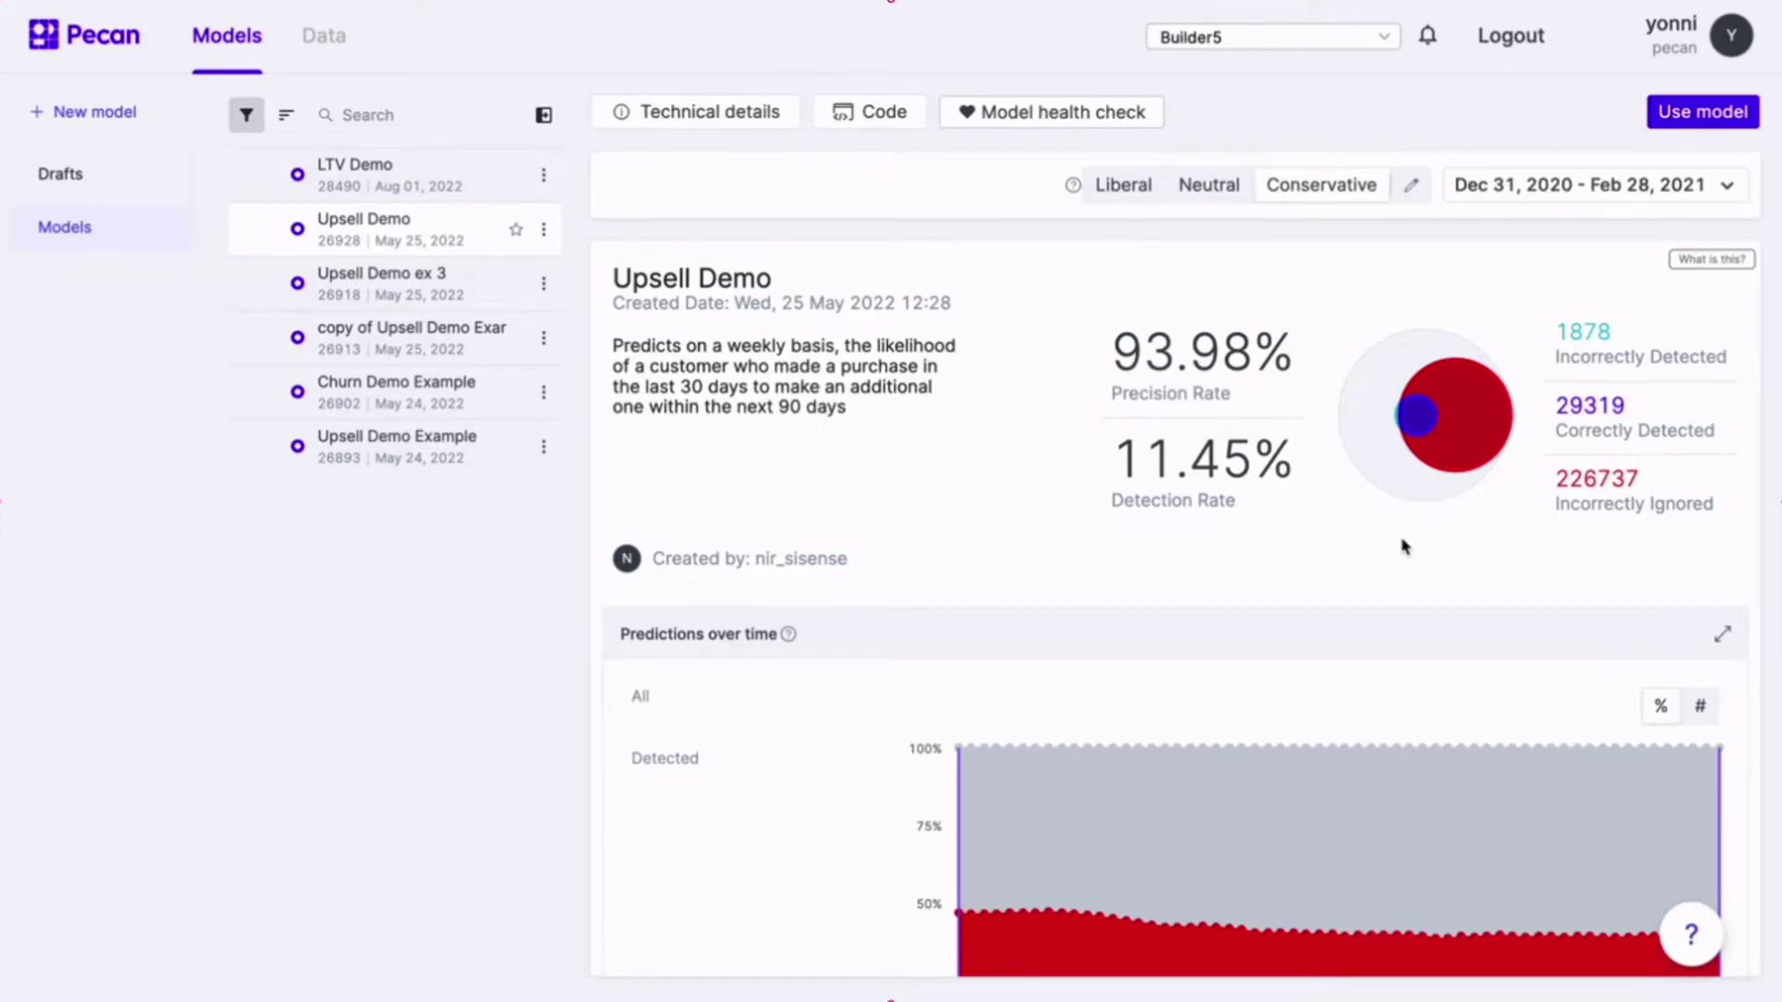
Switch the Upsell Demo dashboard to the Neutral threshold and inspect the areas of the detection overlap diagram
{"action": "mouse_move", "coordinate": [1380, 481]}
{"action": "left_click", "coordinate": [1212, 195]}
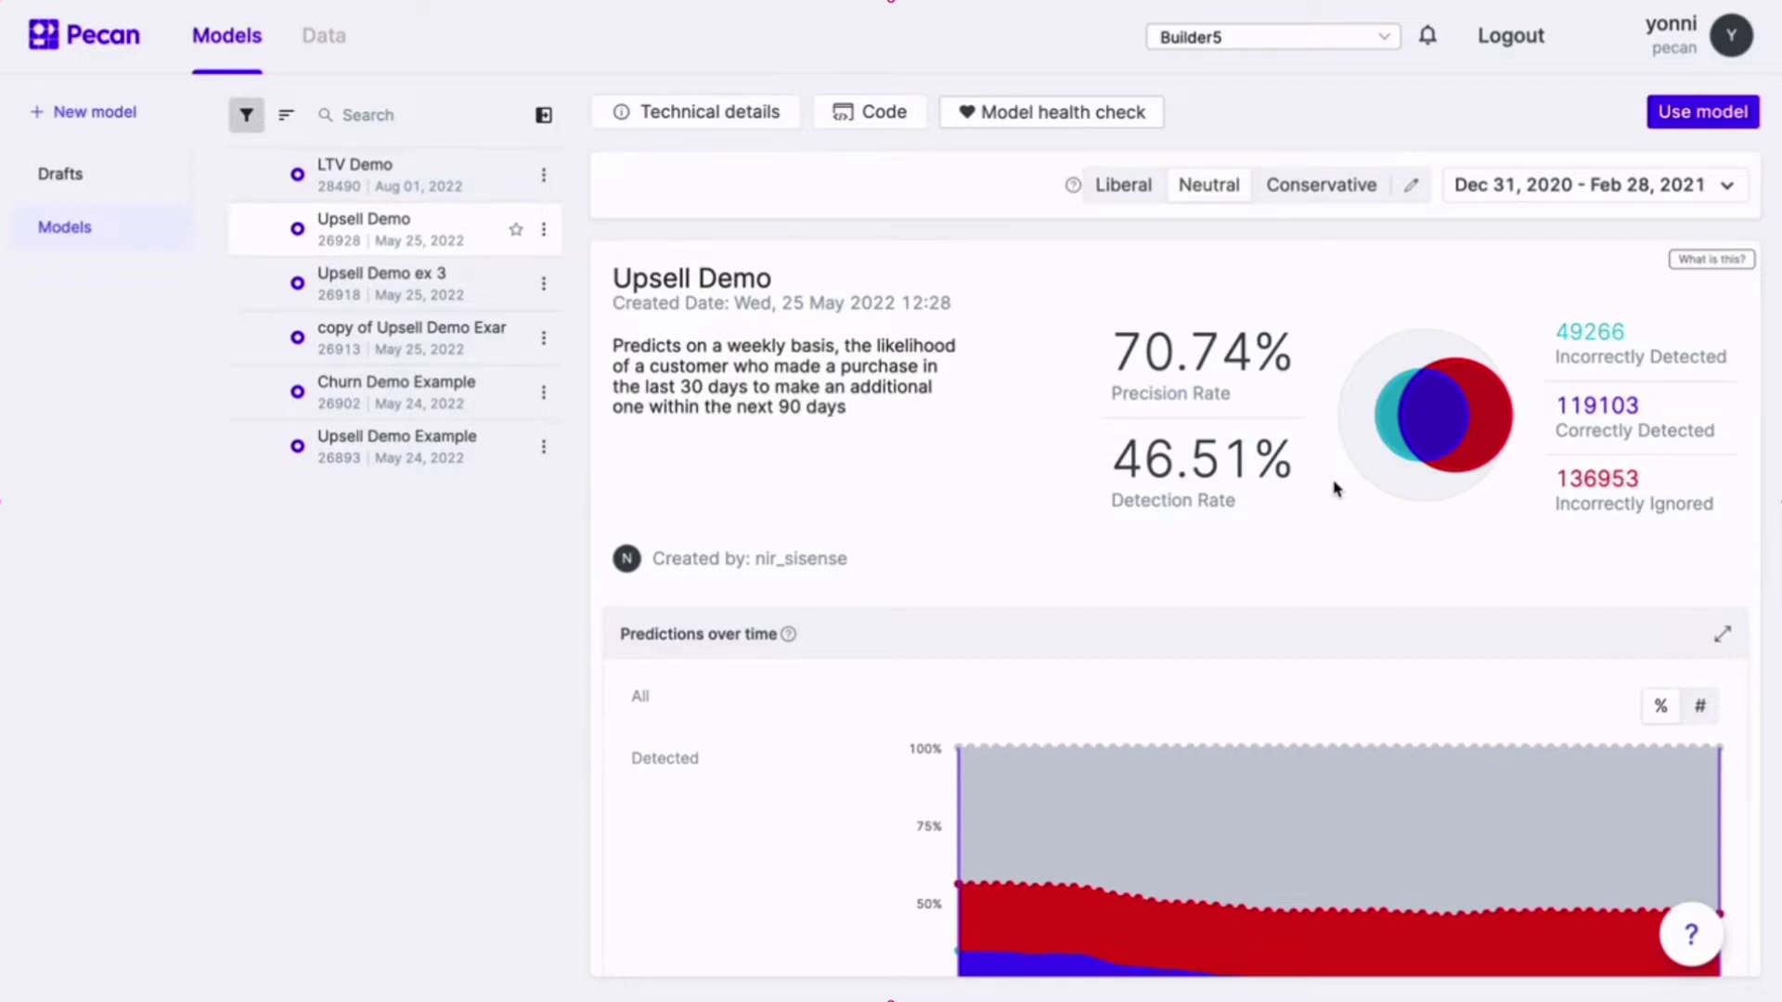
{"action": "mouse_move", "coordinate": [1490, 423]}
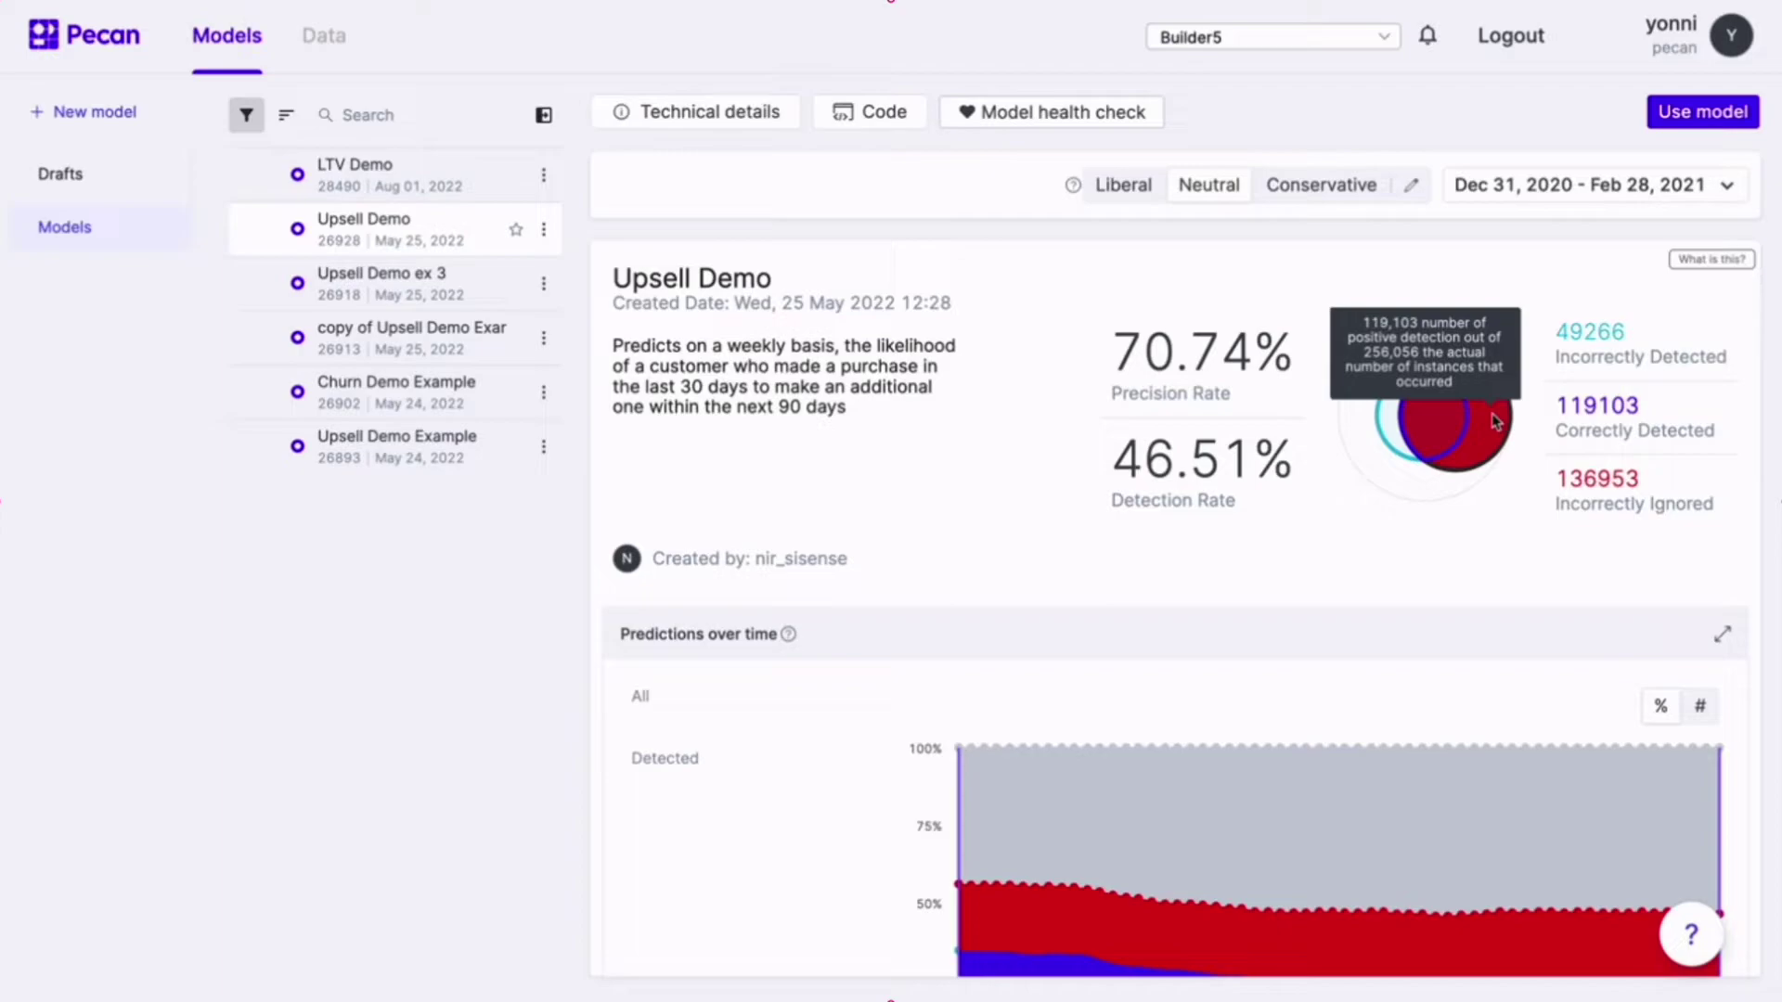
{"action": "mouse_move", "coordinate": [1437, 429]}
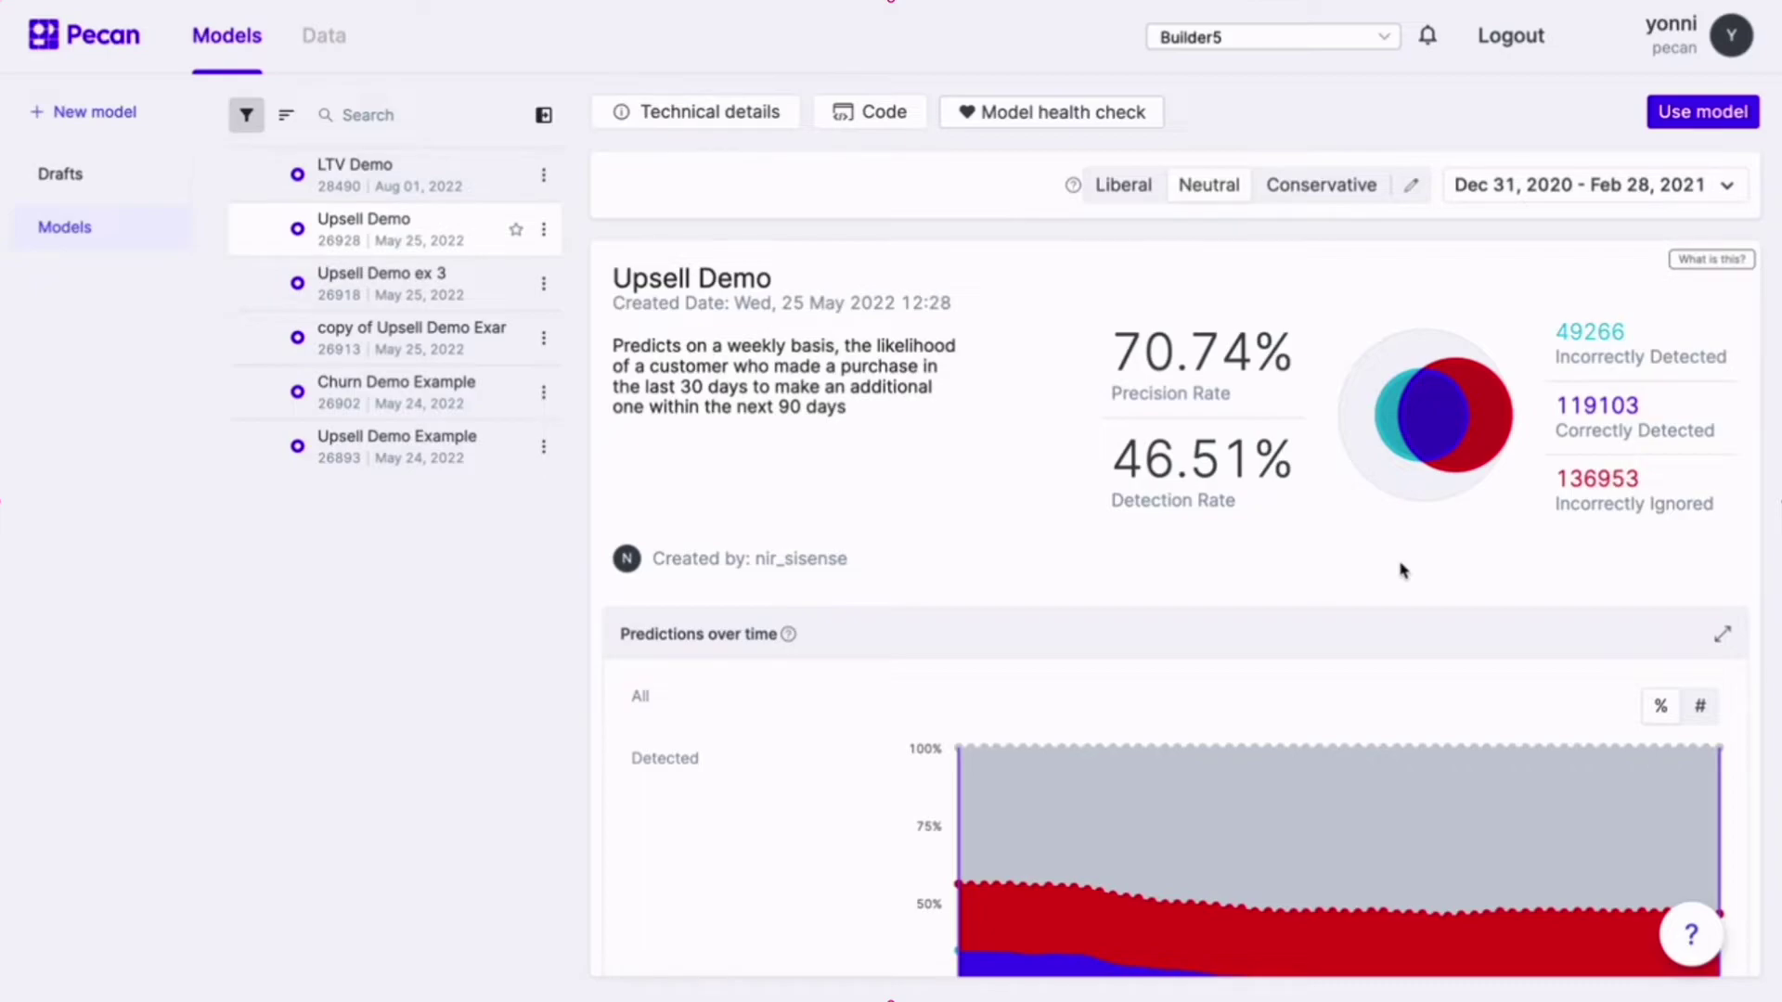
Compare the Upsell Demo model's precision and detection rates under the Conservative and Liberal thresholds, finishing on Conservative
{"action": "left_click", "coordinate": [1311, 189]}
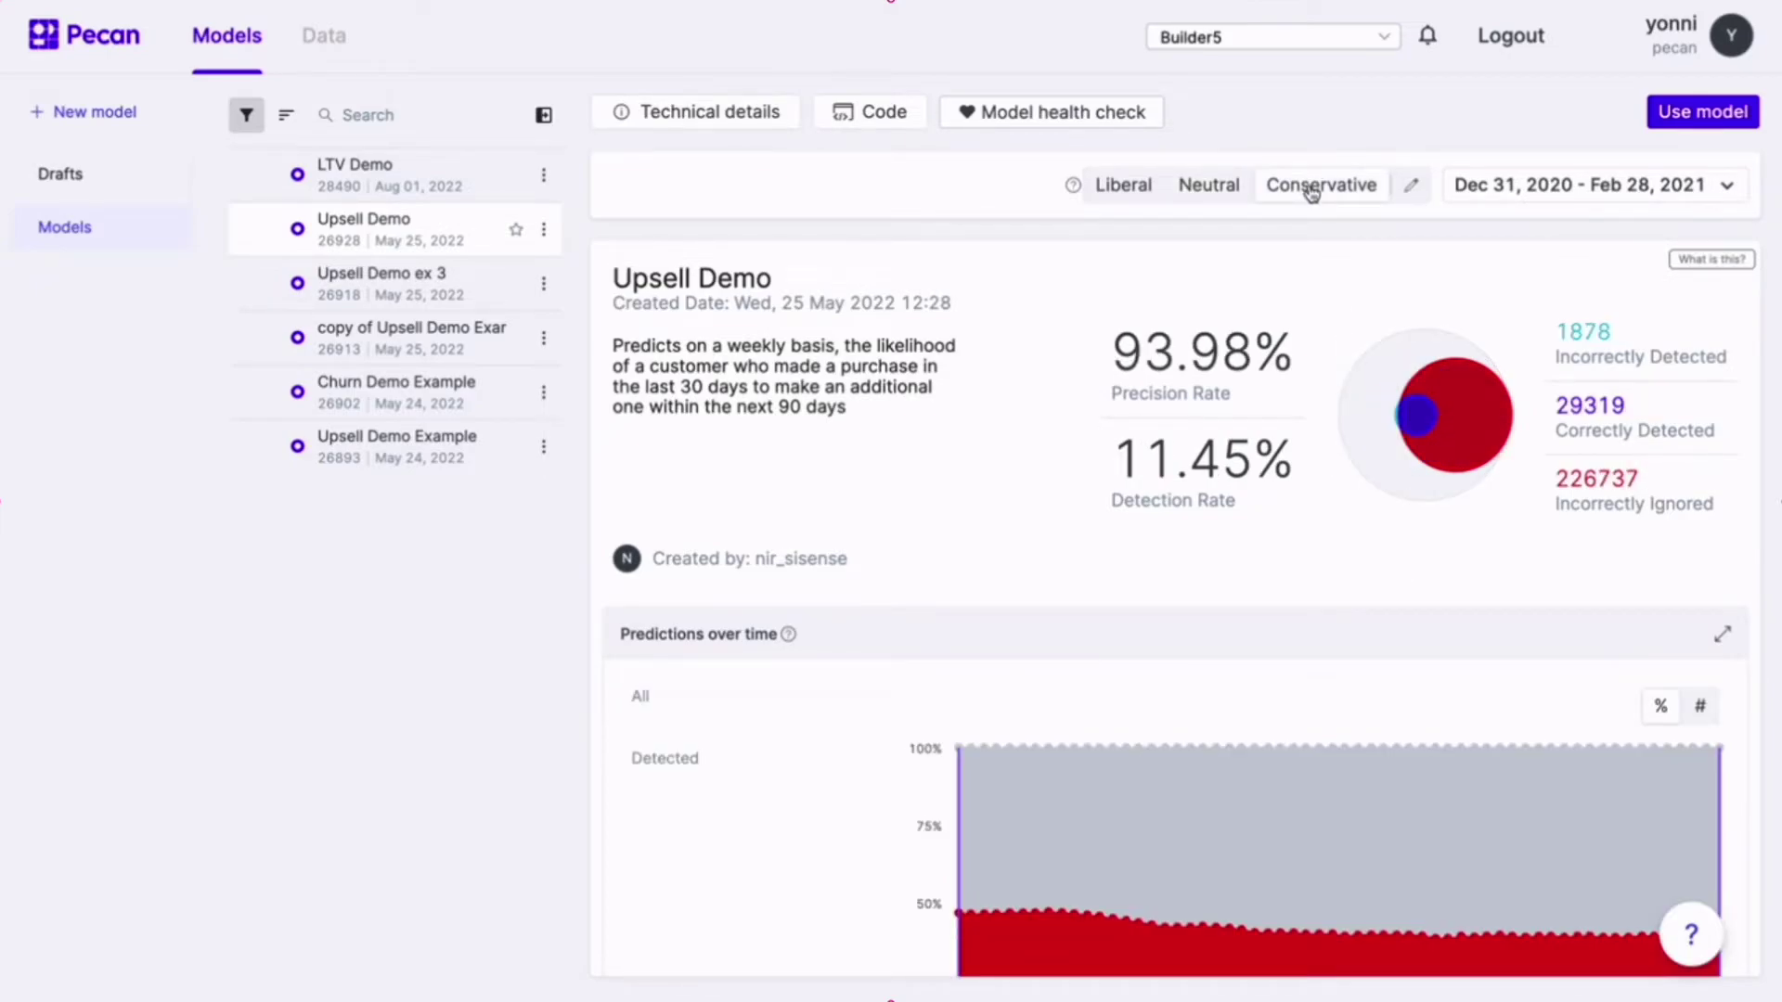
{"action": "left_click", "coordinate": [1133, 185]}
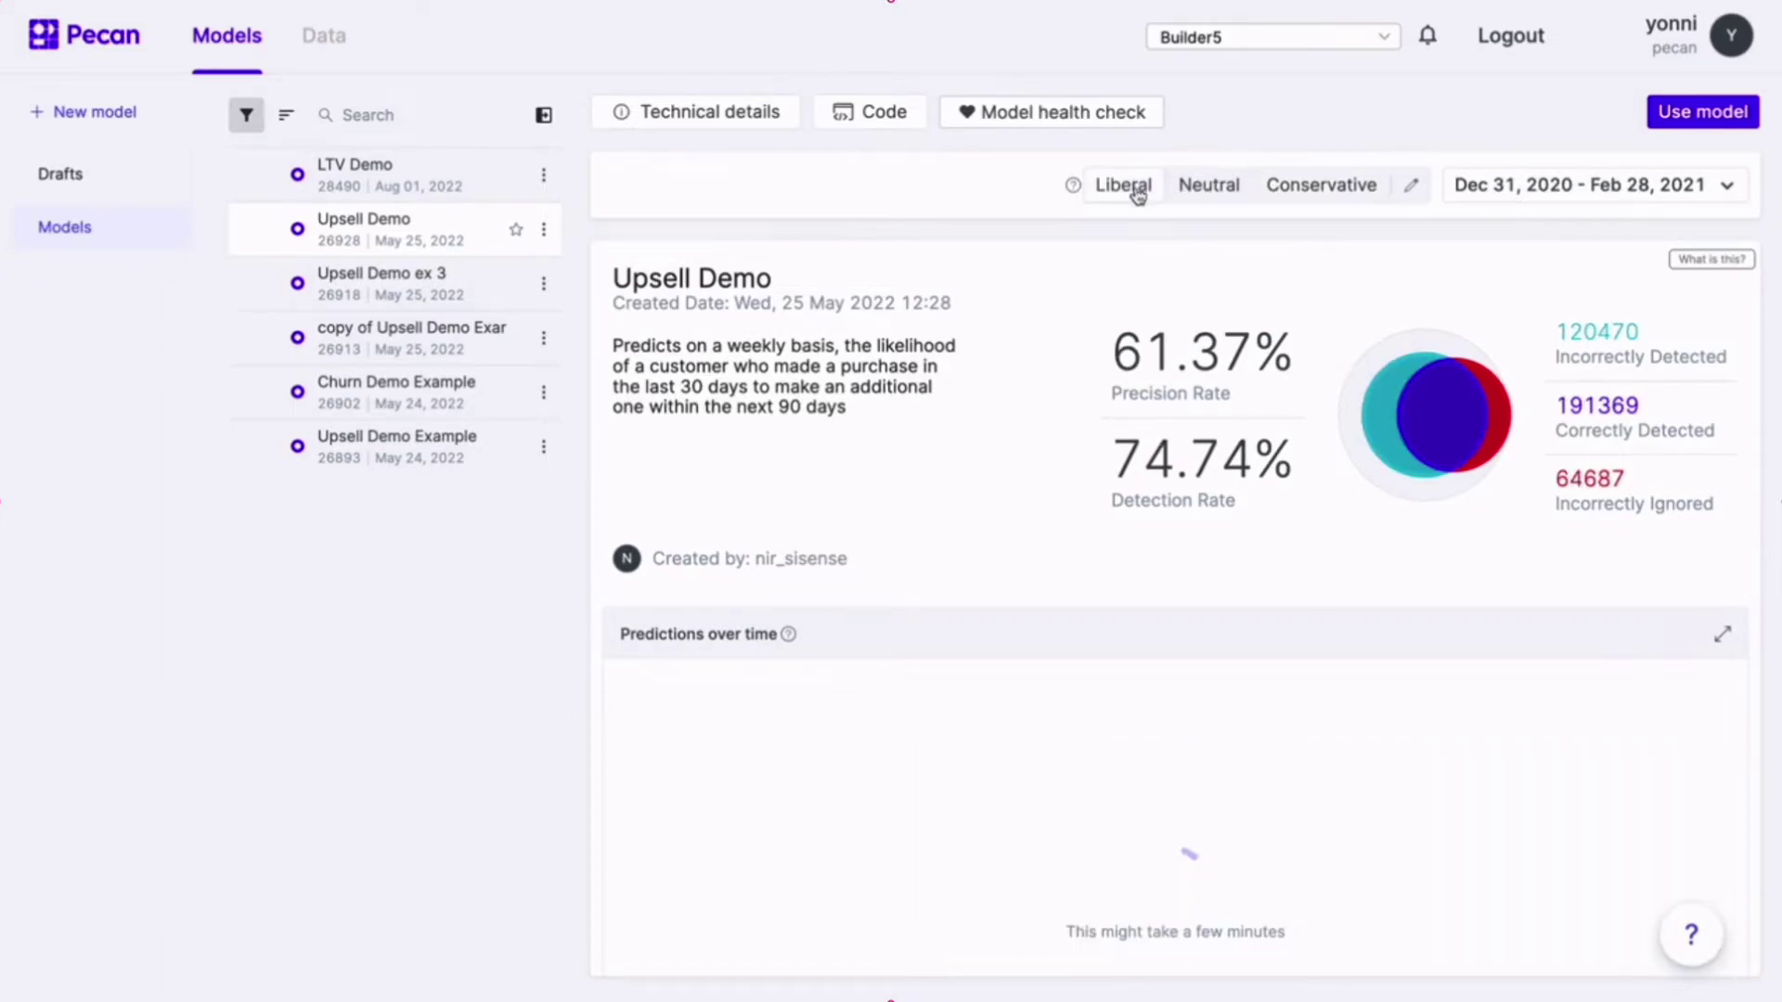
{"action": "left_click", "coordinate": [1320, 190]}
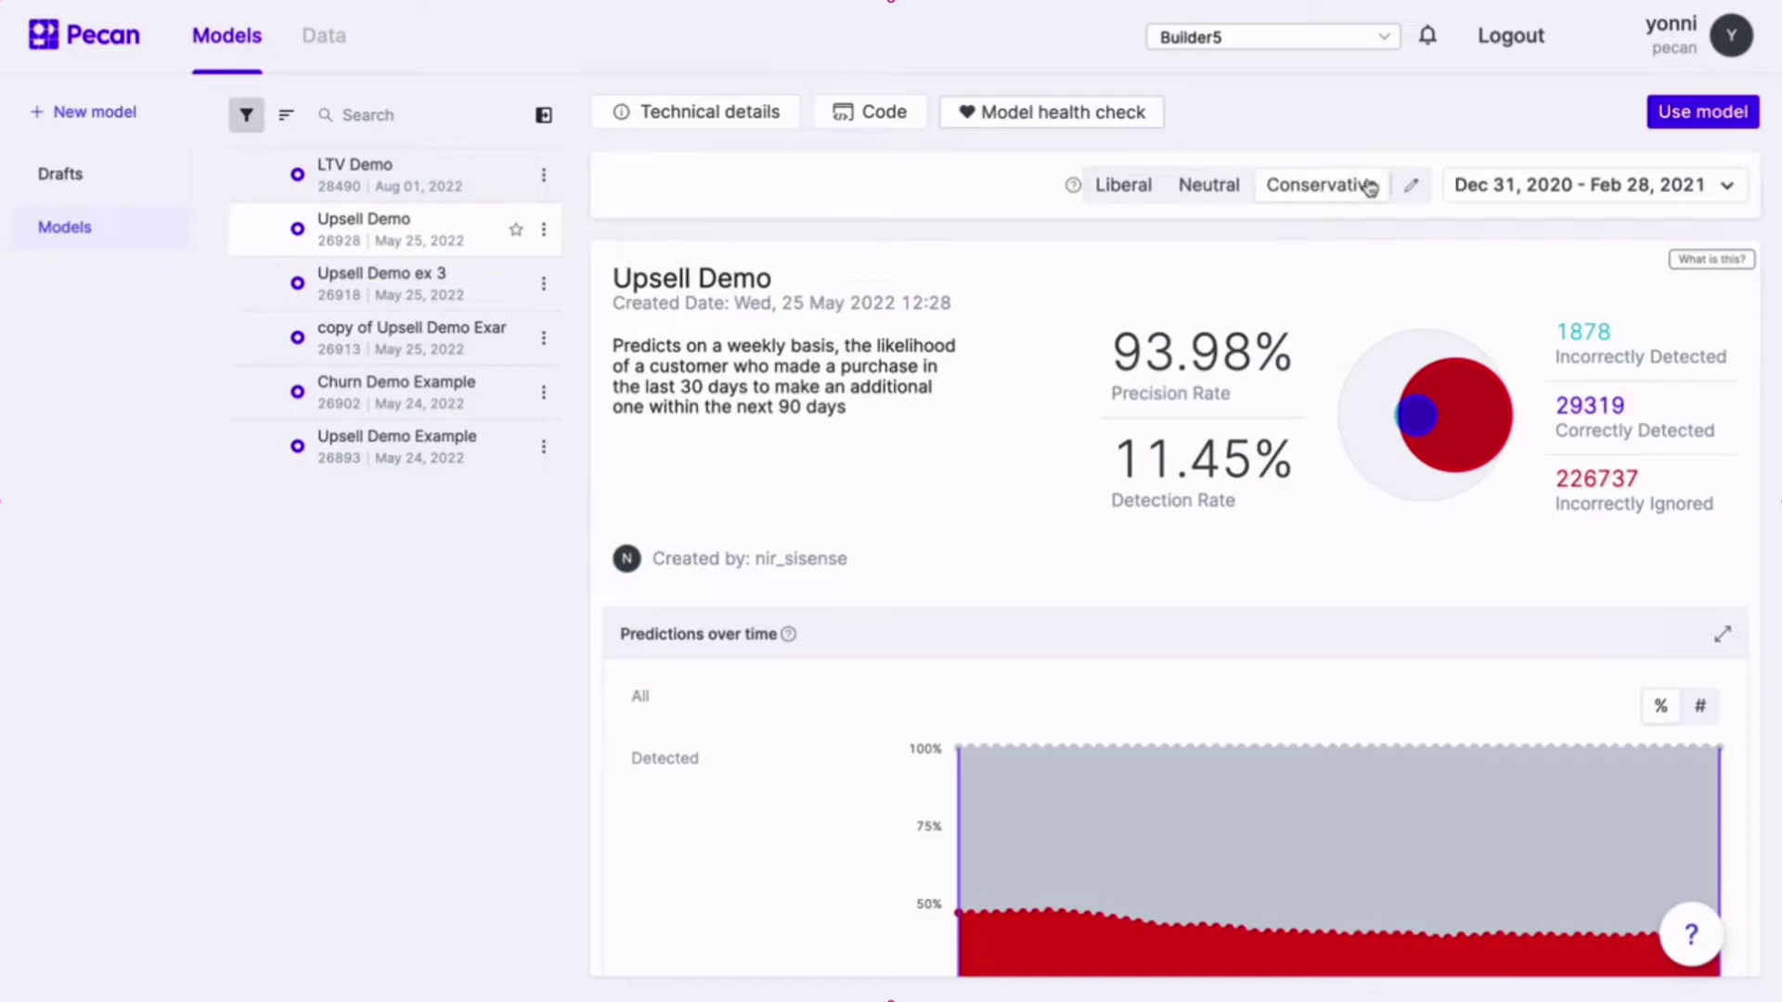
Set the percentile presets to Conservative top 0.9%, Neutral top 5% and Liberal top 7%, and apply them to the model
{"action": "left_click", "coordinate": [1408, 189]}
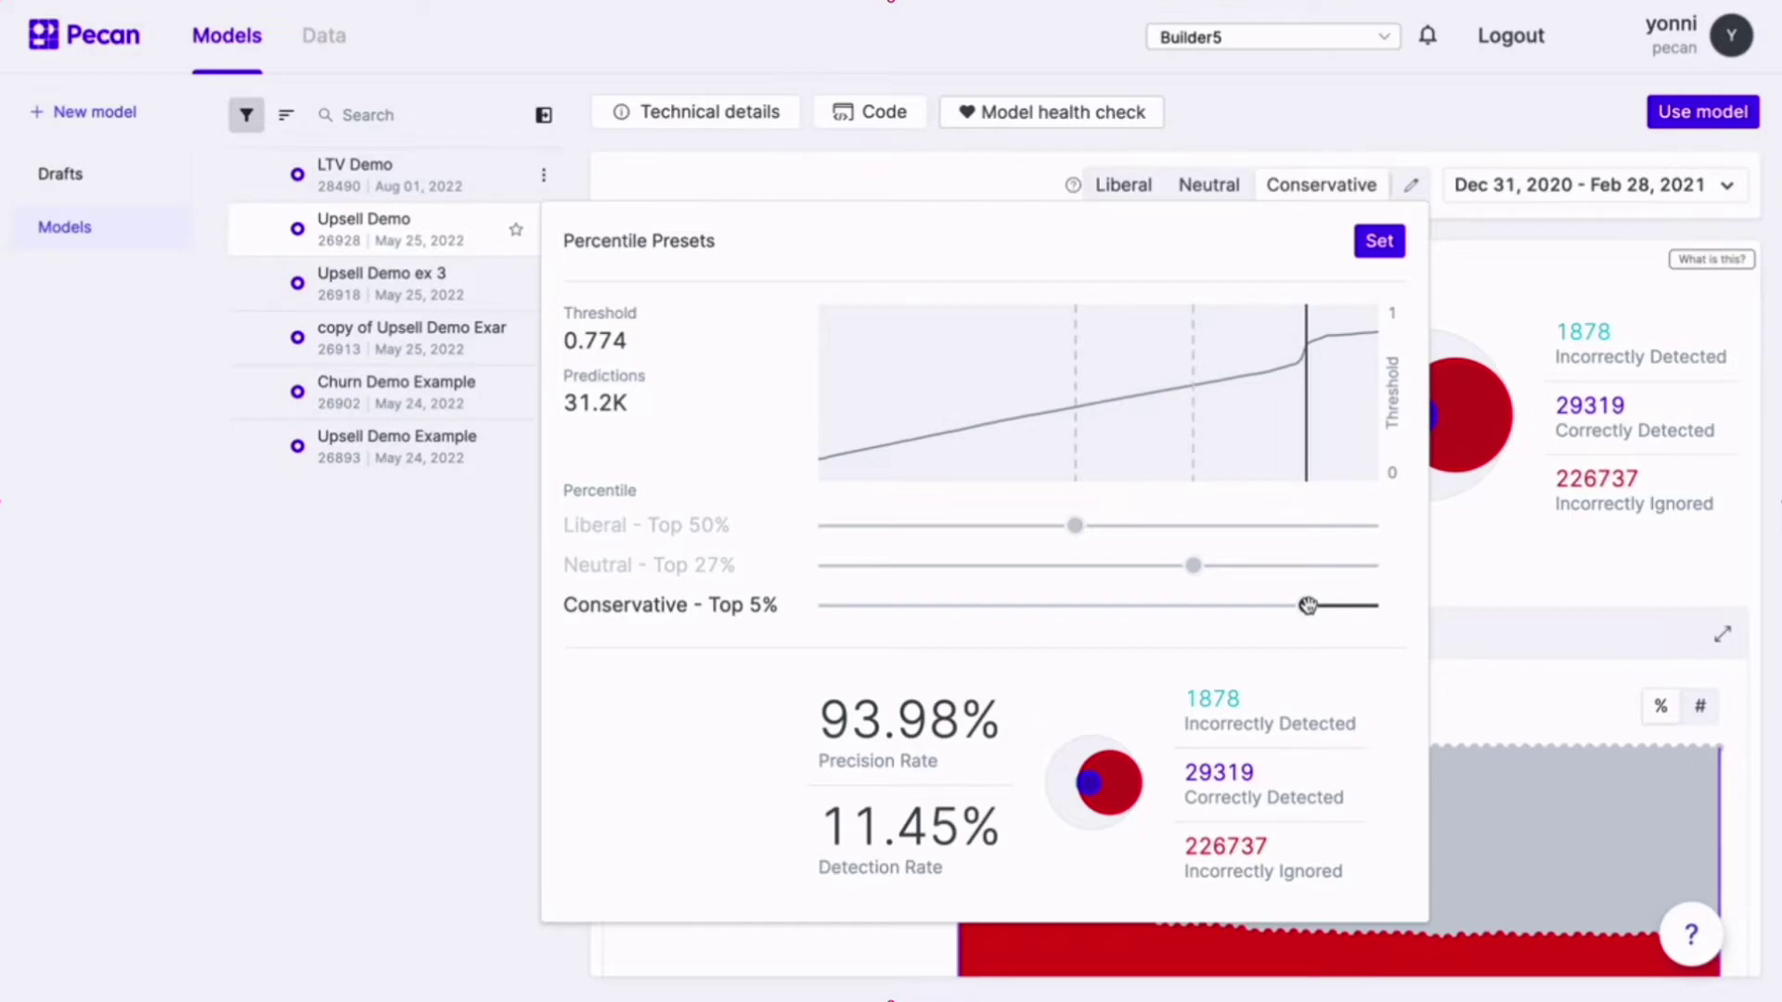
{"action": "left_click_drag", "start_coordinate": [1307, 606], "coordinate": [1332, 606]}
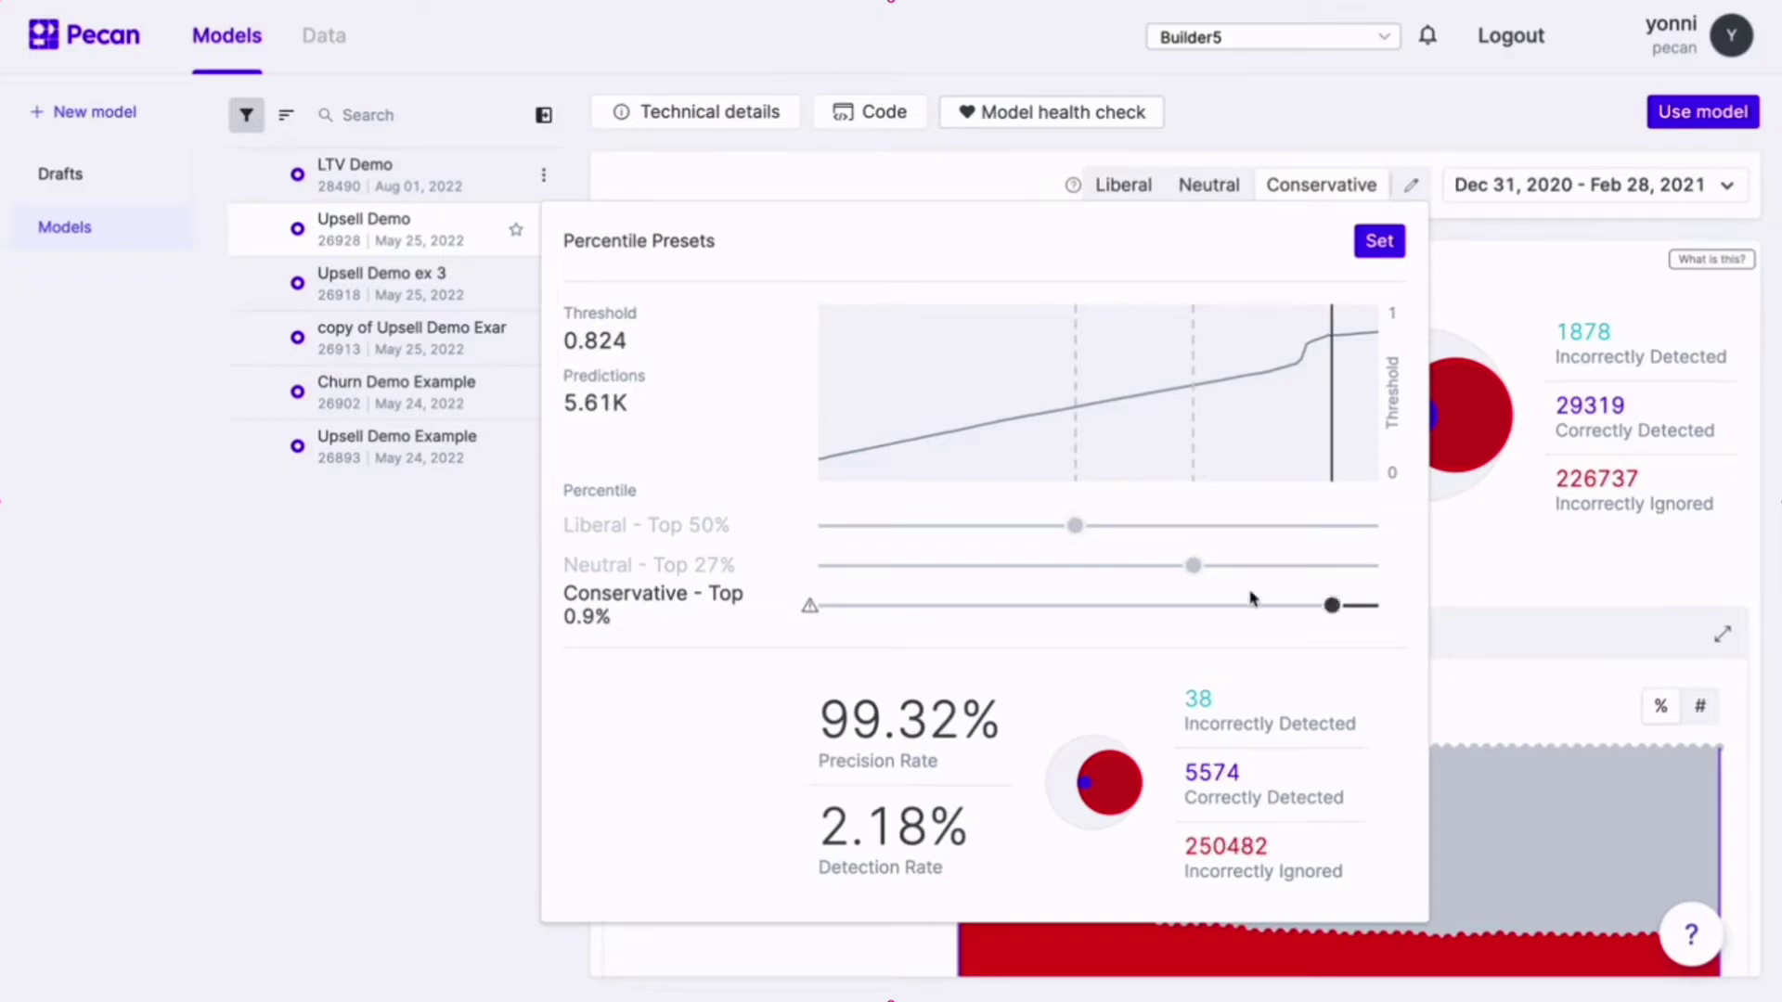
{"action": "left_click_drag", "start_coordinate": [1194, 564], "coordinate": [1307, 568]}
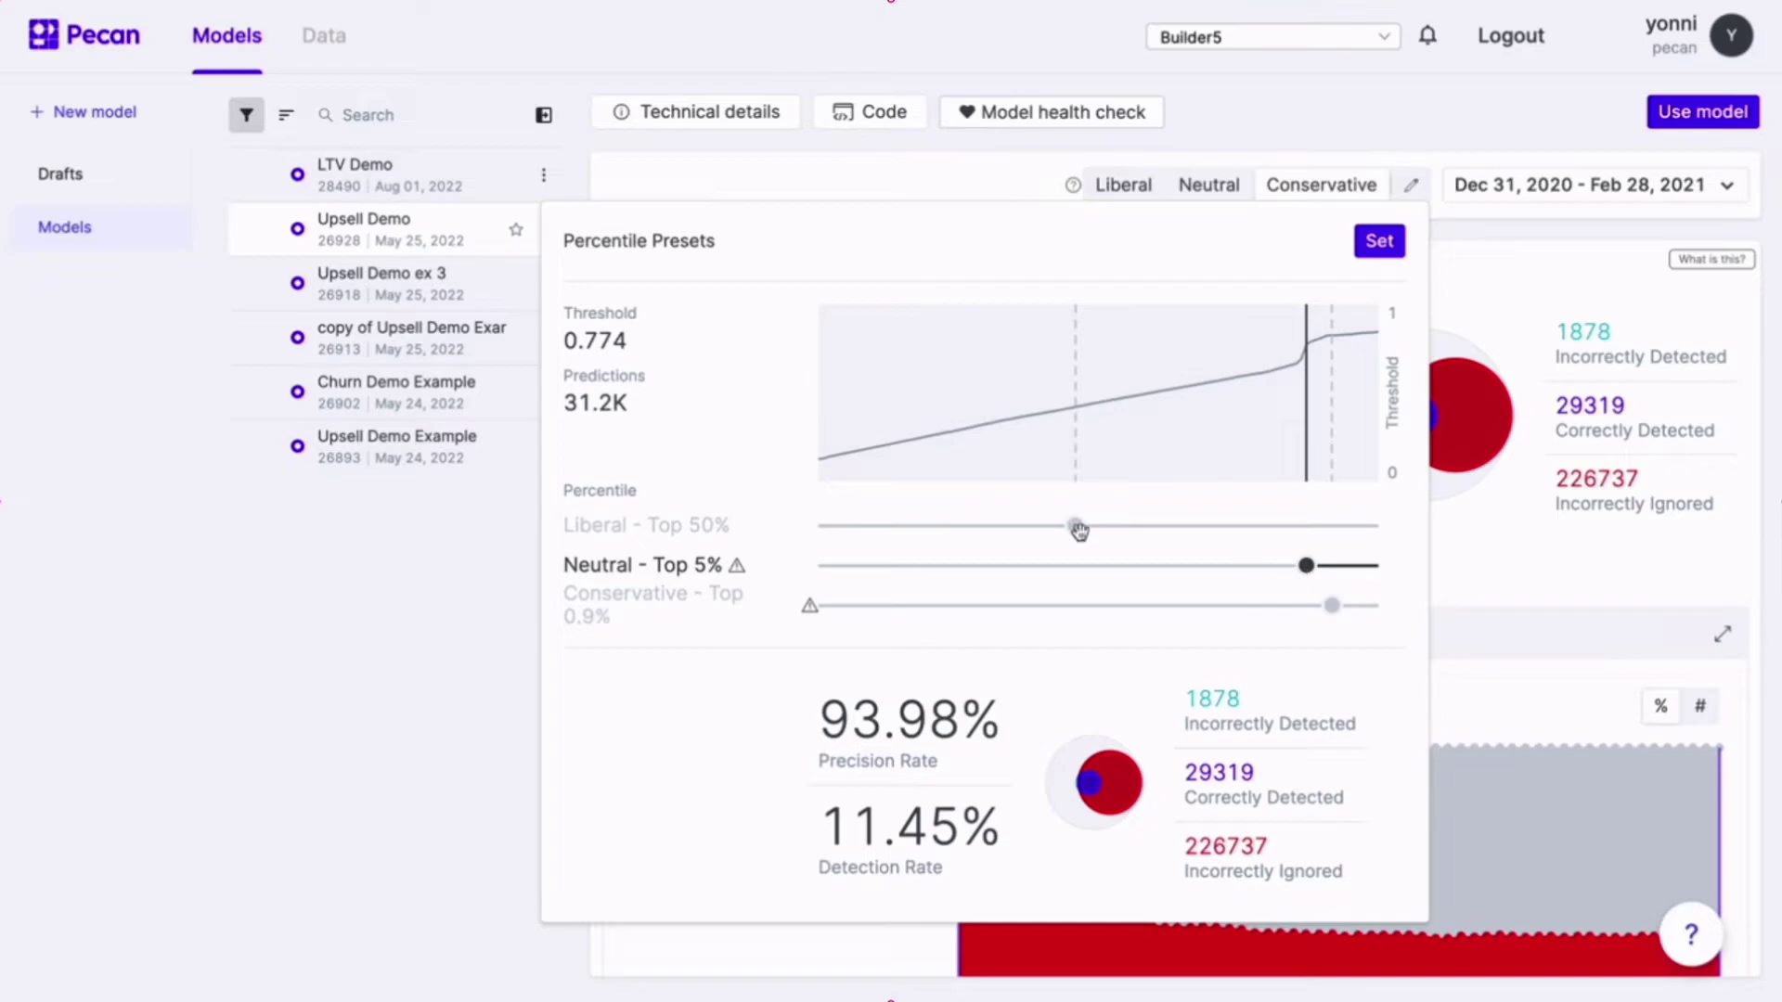
{"action": "left_click_drag", "start_coordinate": [1075, 526], "coordinate": [1297, 526]}
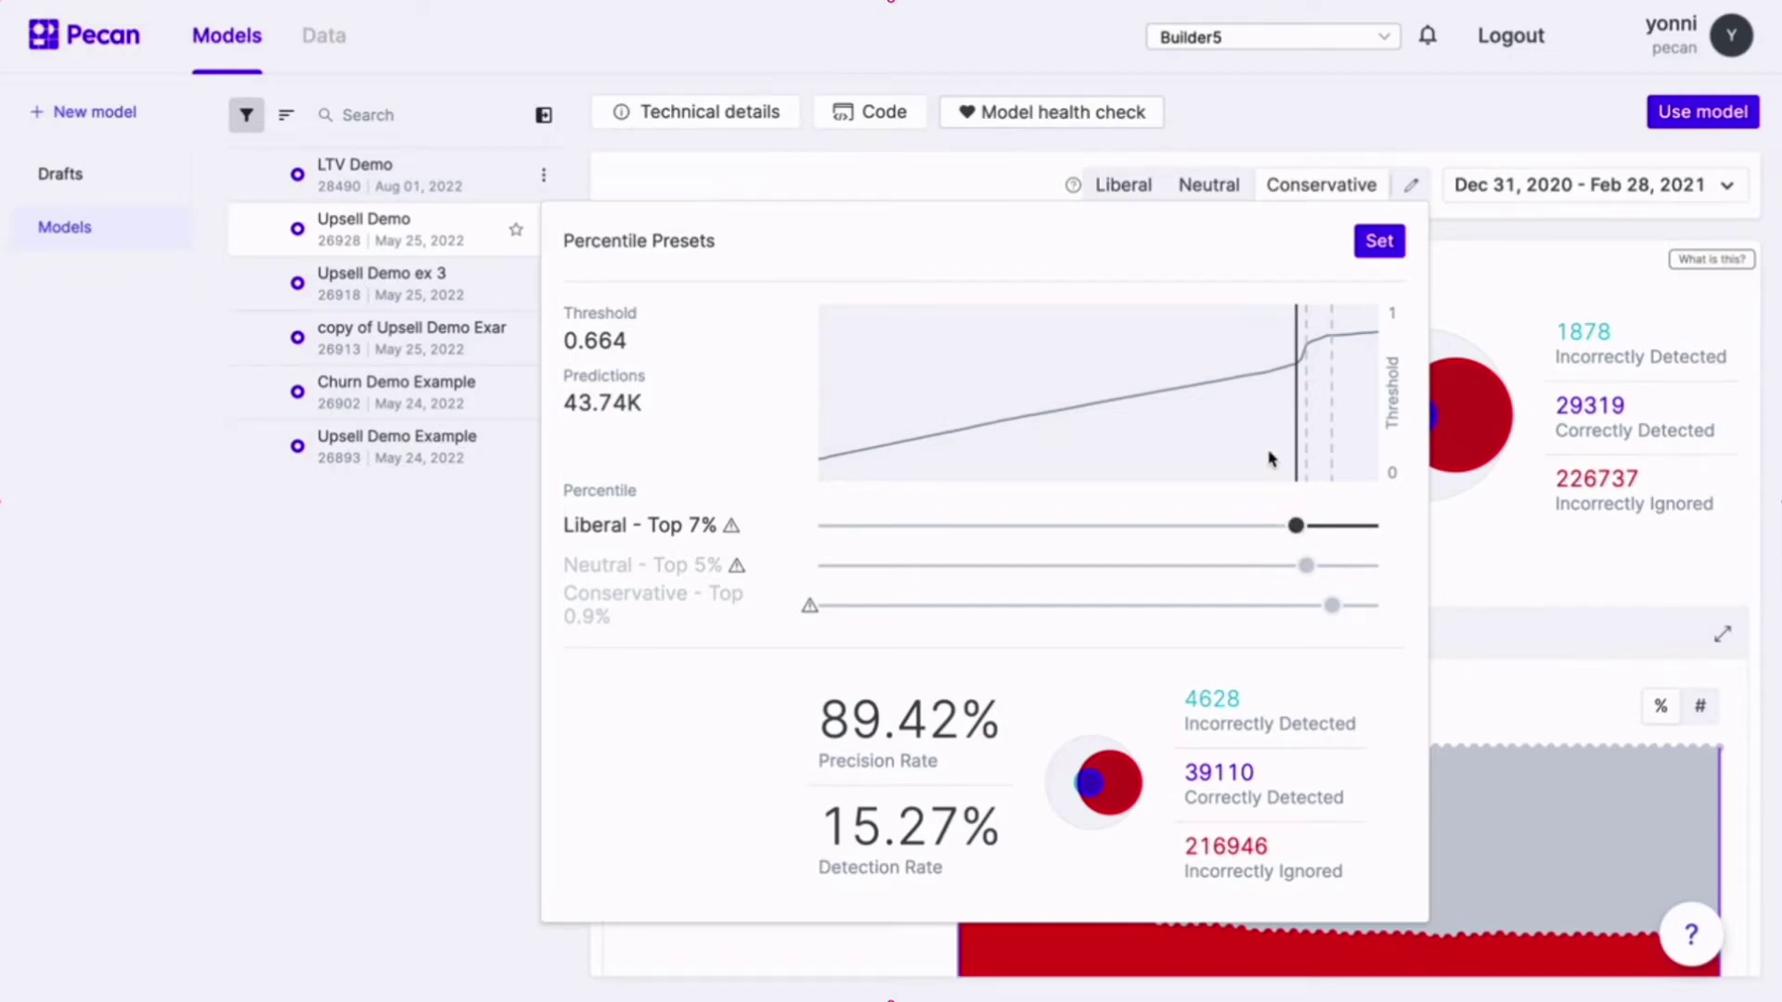
{"action": "left_click", "coordinate": [1380, 243]}
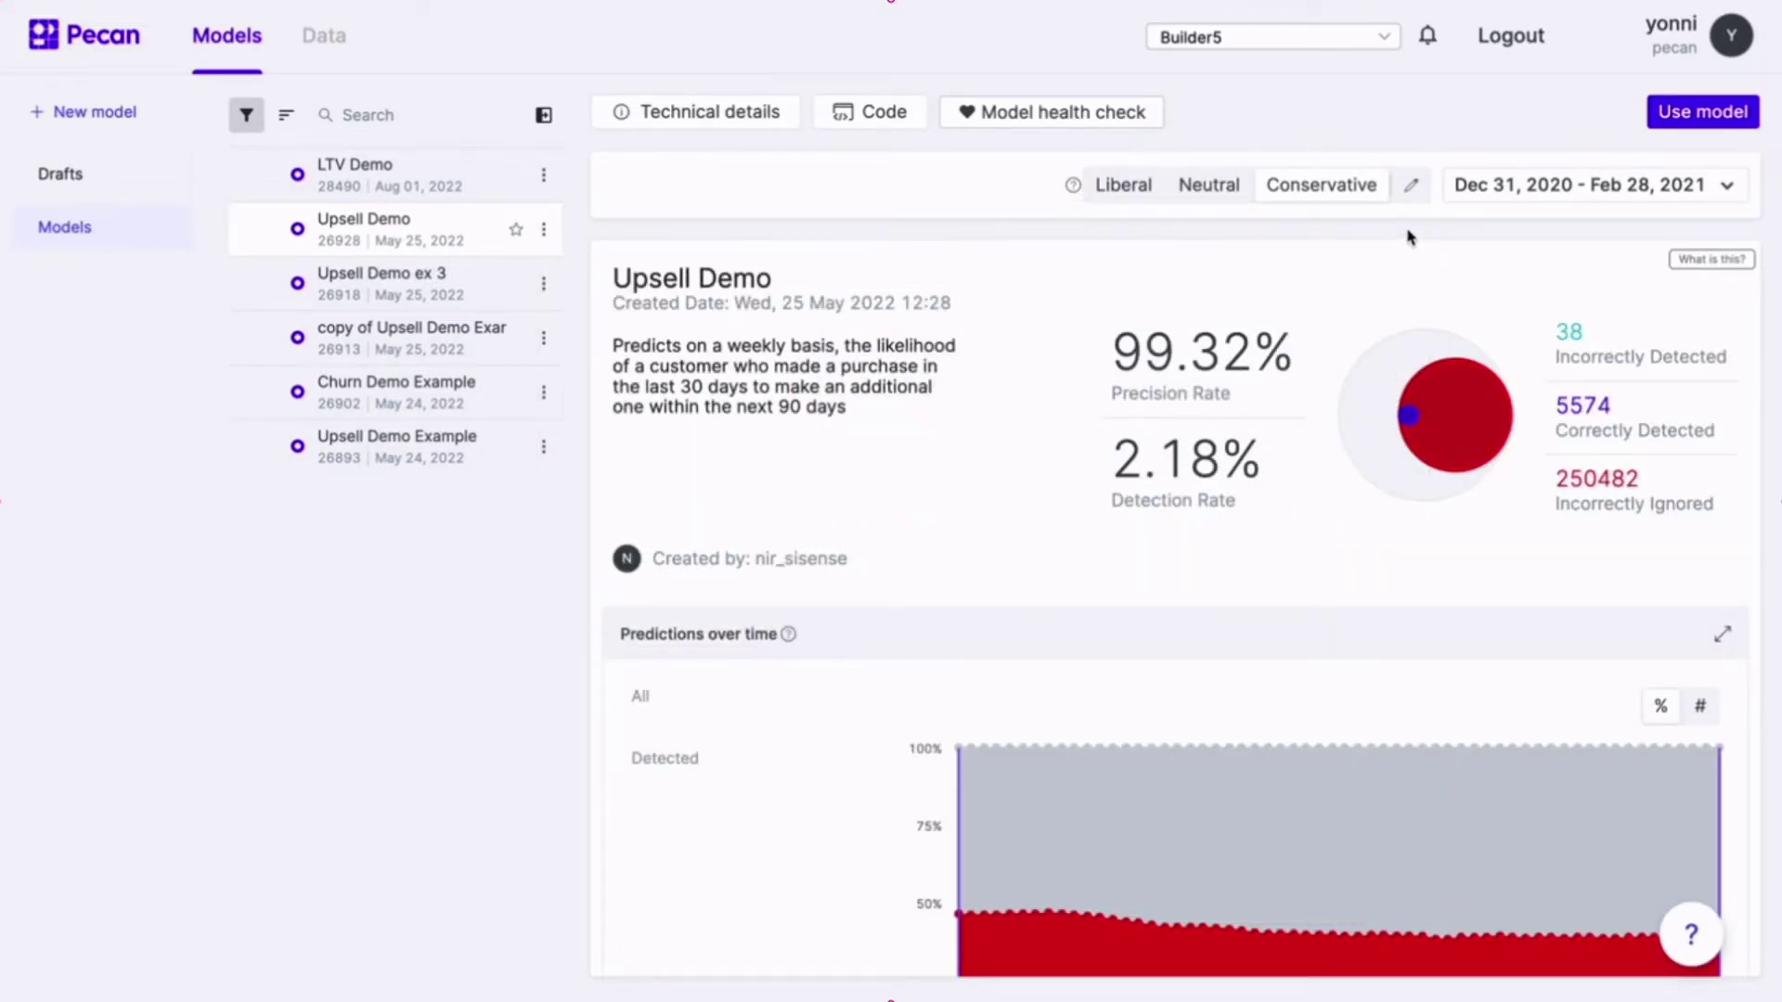
Switch the dashboard to the Neutral threshold and show the Predictions over time chart in absolute numbers instead of percentages
{"action": "left_click", "coordinate": [1211, 190]}
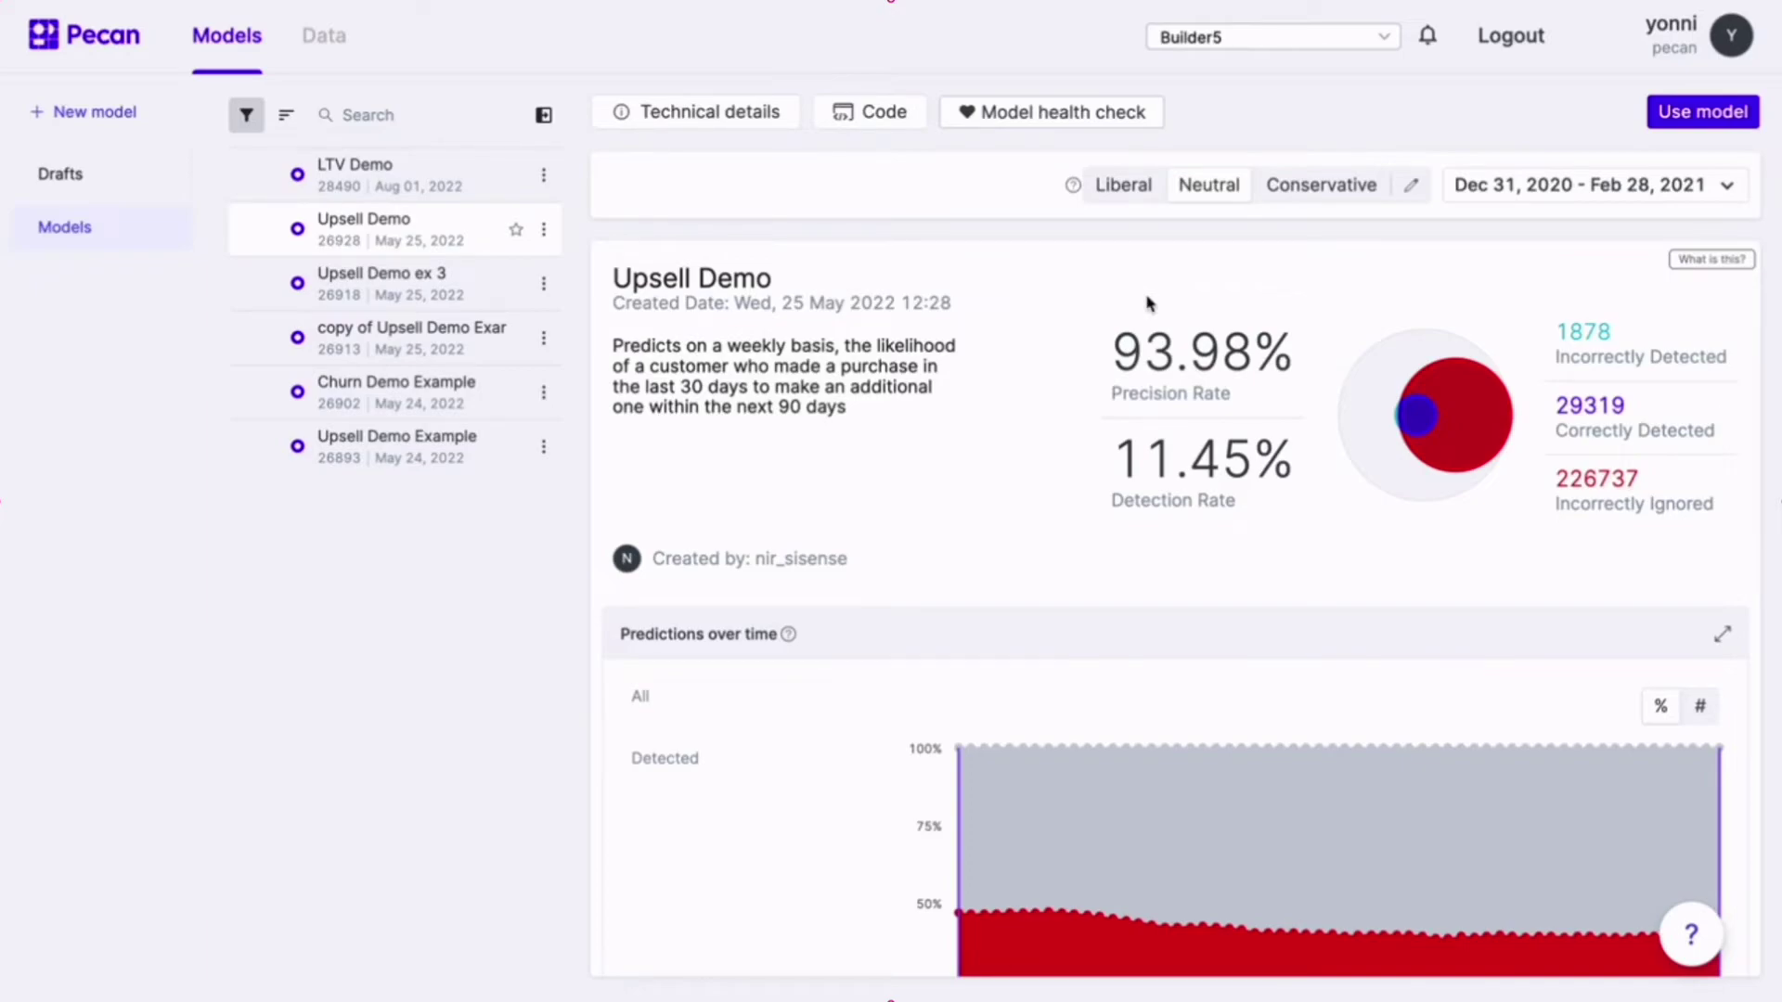
{"action": "scroll", "coordinate": [1077, 534], "scroll_direction": "down", "scroll_amount": 2}
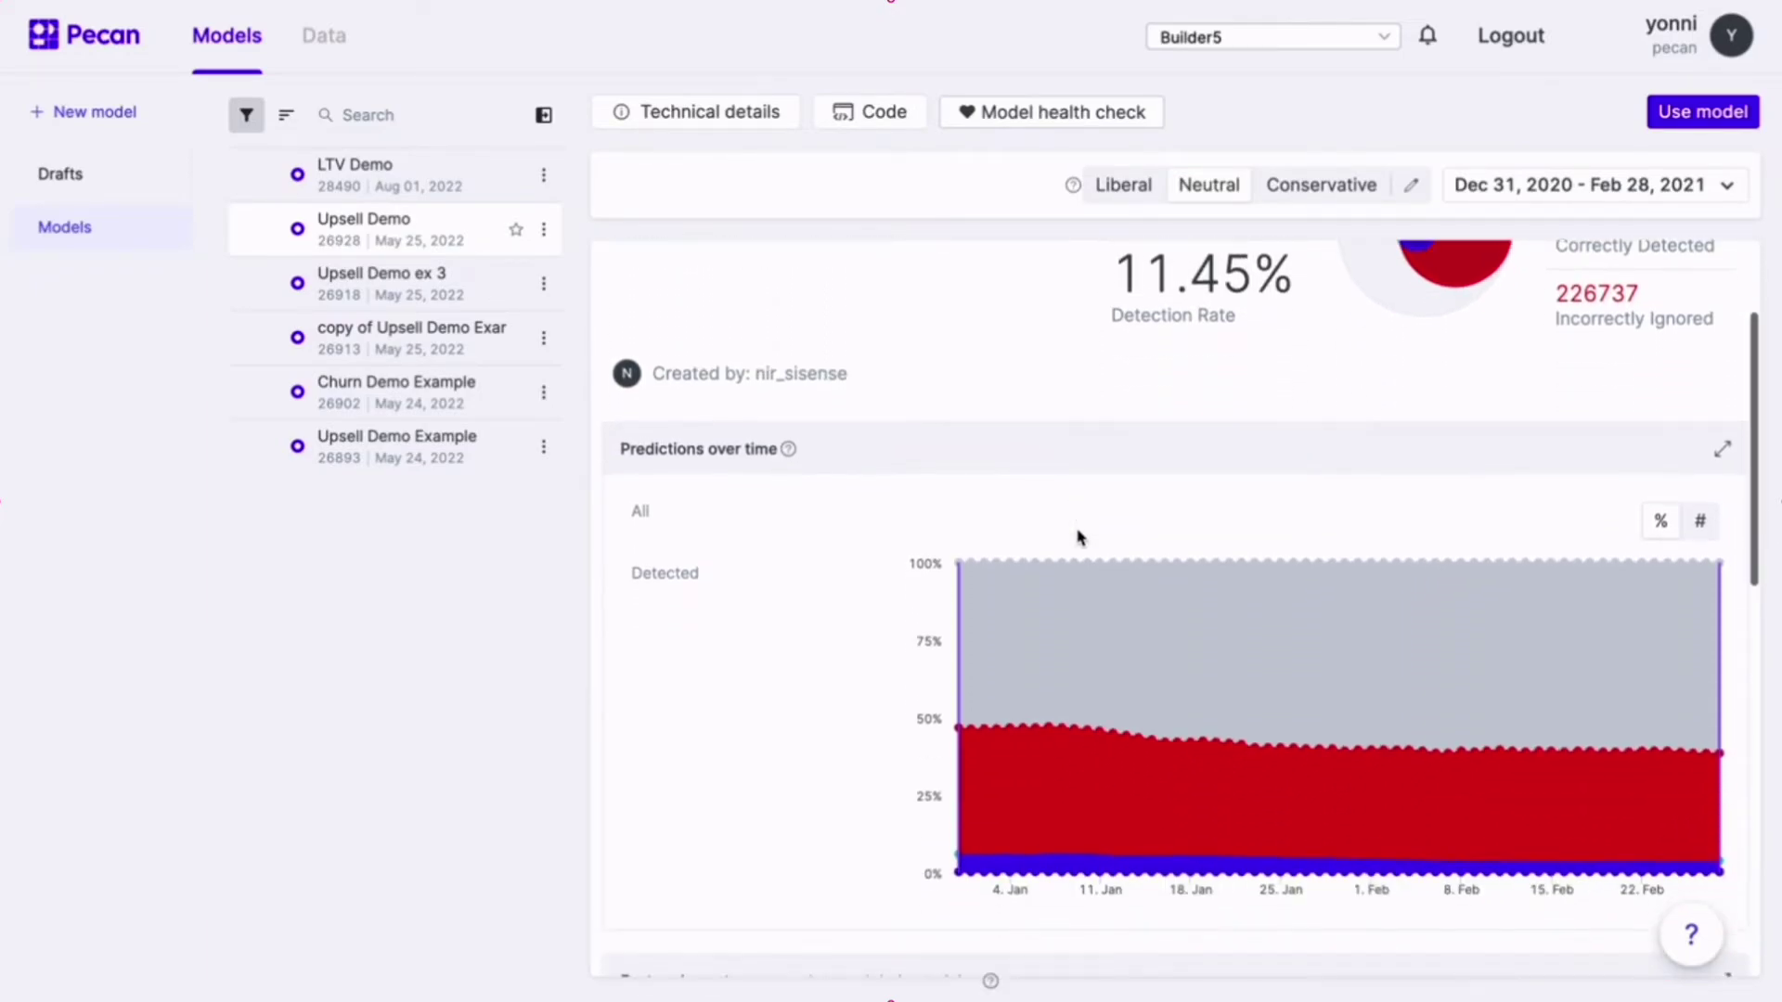
{"action": "scroll", "coordinate": [1077, 536], "scroll_direction": "down", "scroll_amount": 2}
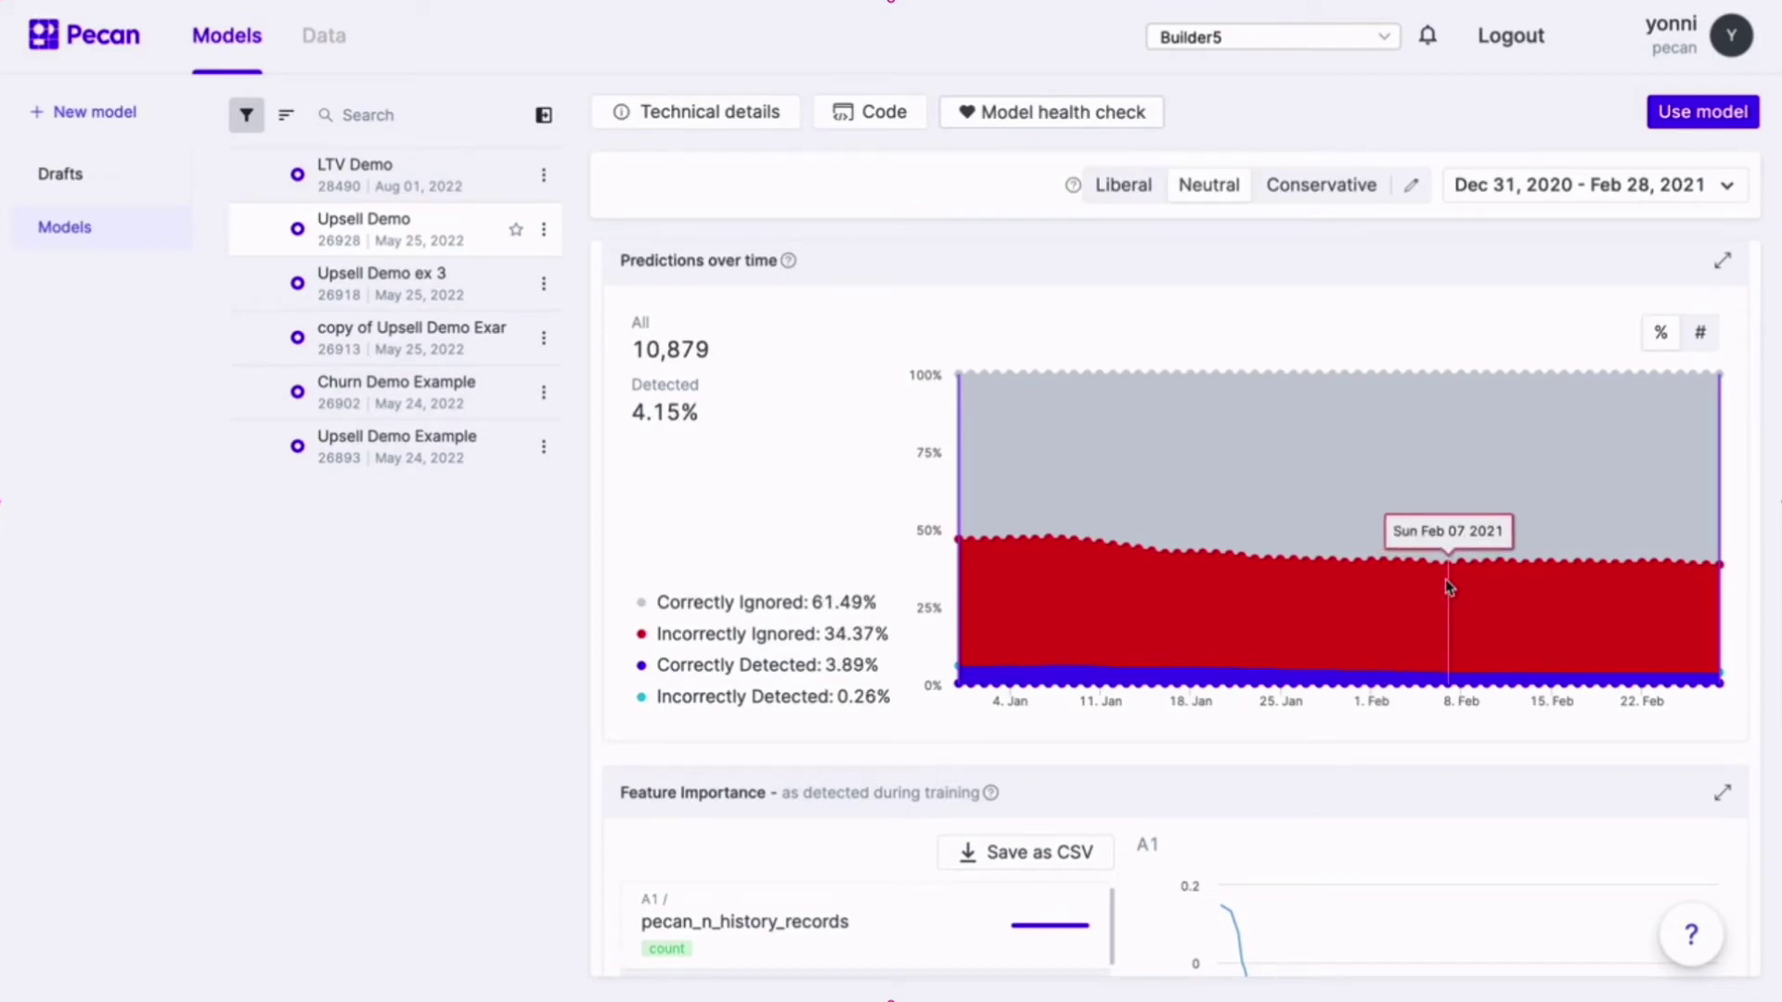
{"action": "left_click", "coordinate": [1701, 334]}
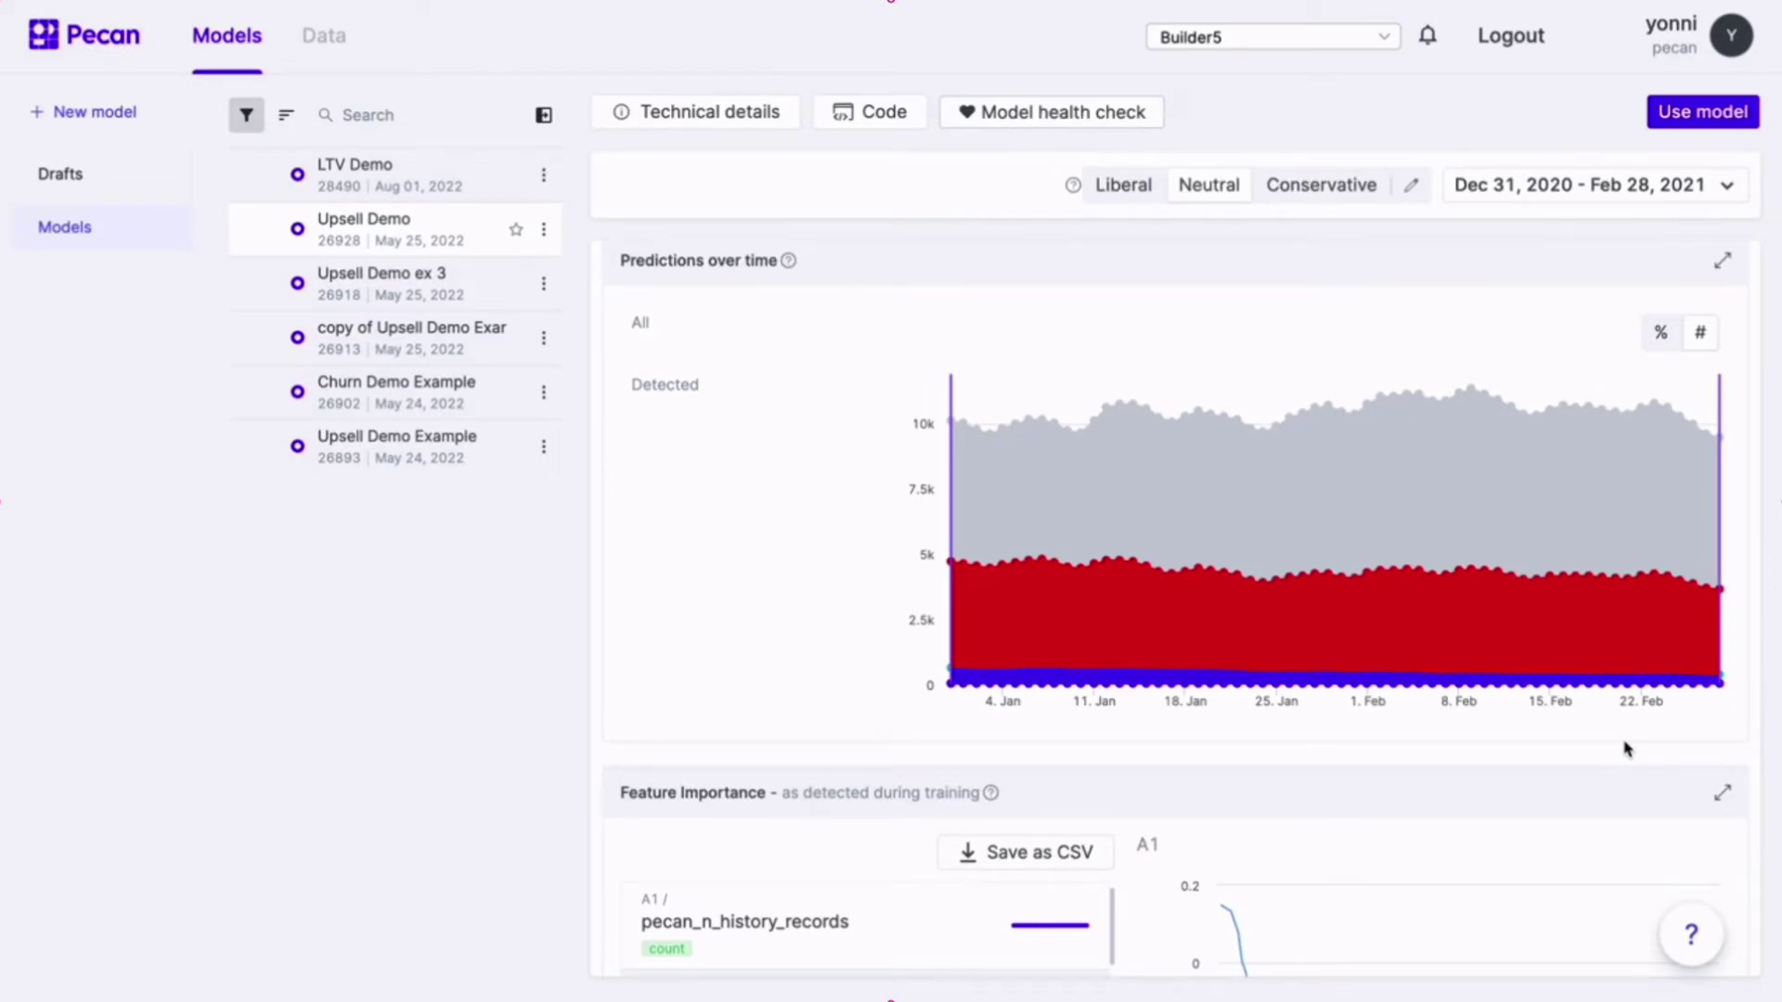
Compare the Feature Importance effect charts of pecan_count_distinct_campaign_id, 1_order_type and pecan_n_history_records, and look through the full feature list
{"action": "scroll", "coordinate": [1625, 748], "scroll_direction": "down", "scroll_amount": 5}
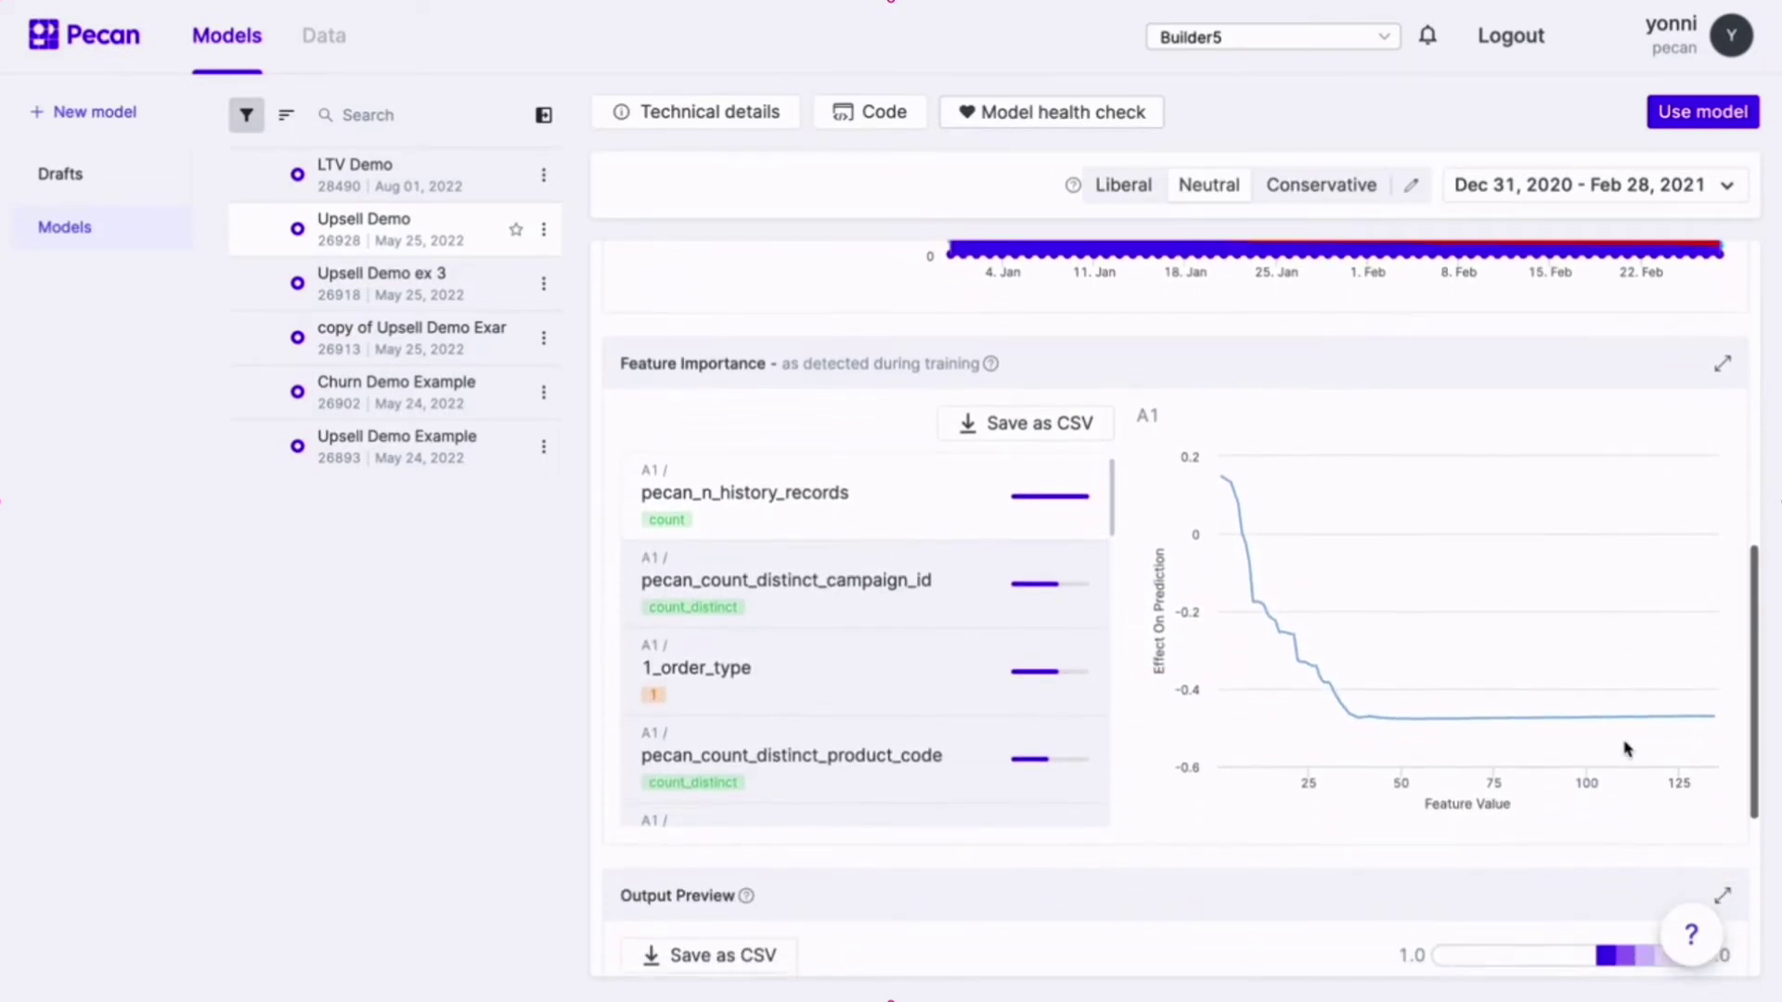
{"action": "scroll", "coordinate": [1625, 748], "scroll_direction": "up", "scroll_amount": 1}
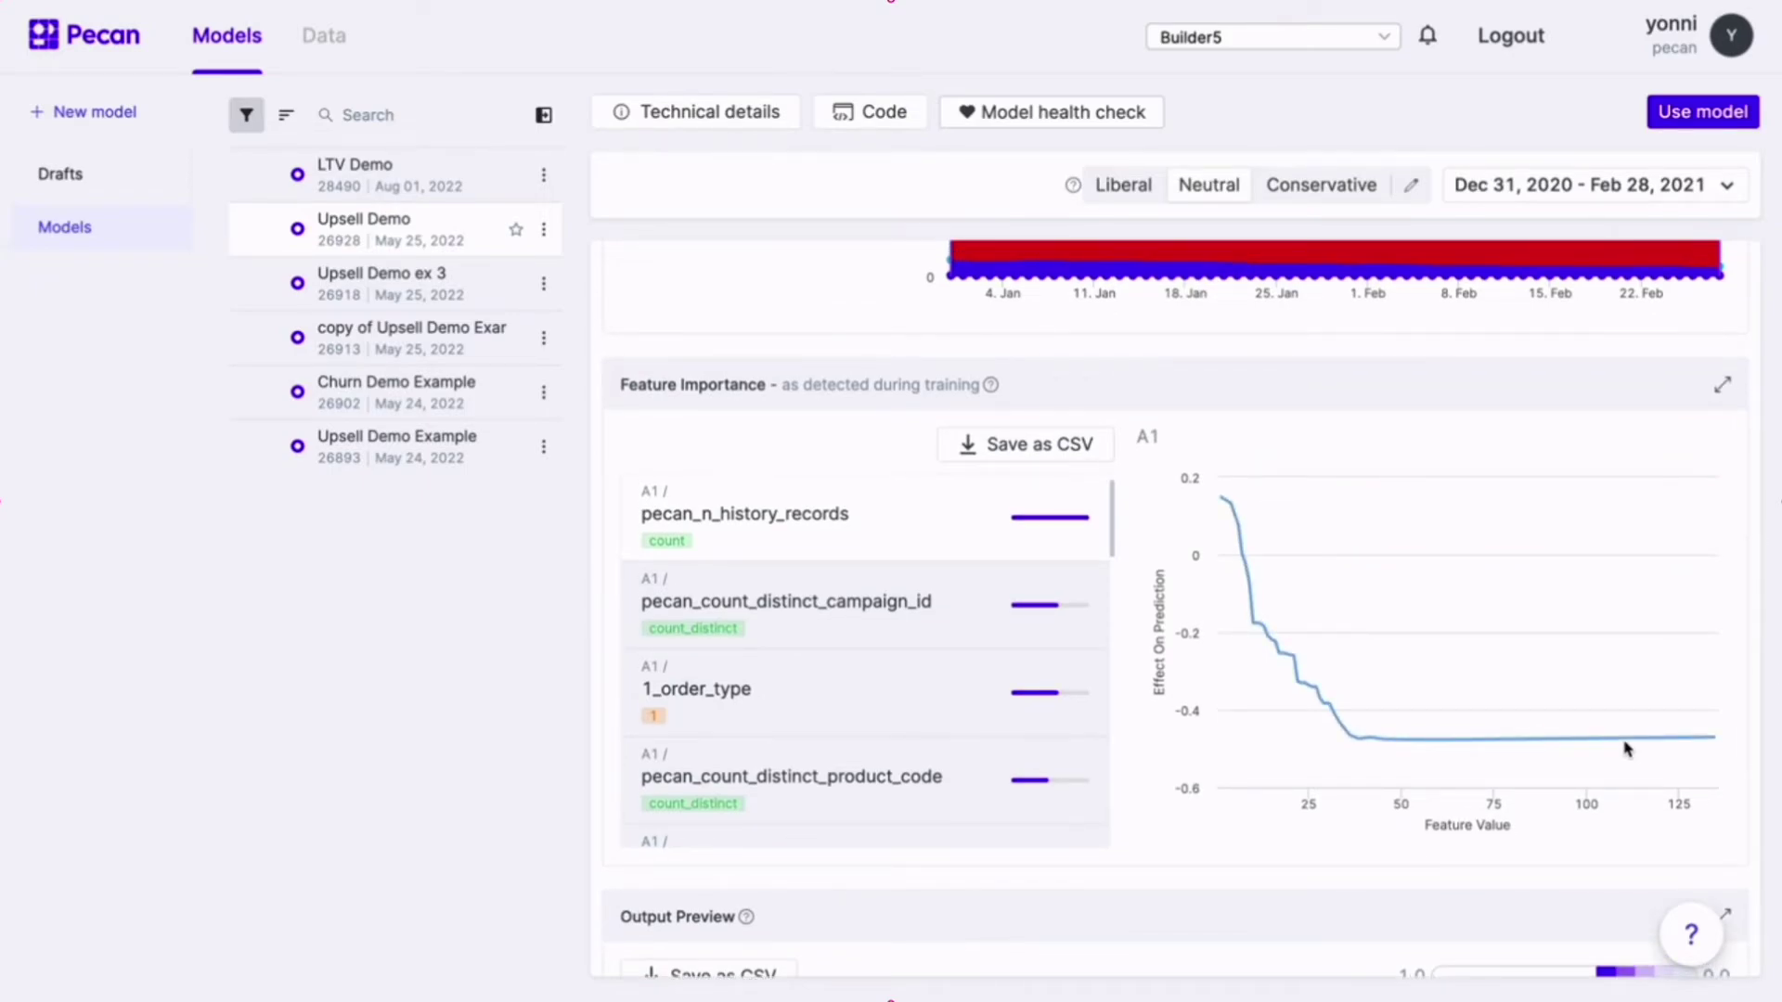
{"action": "left_click", "coordinate": [946, 627]}
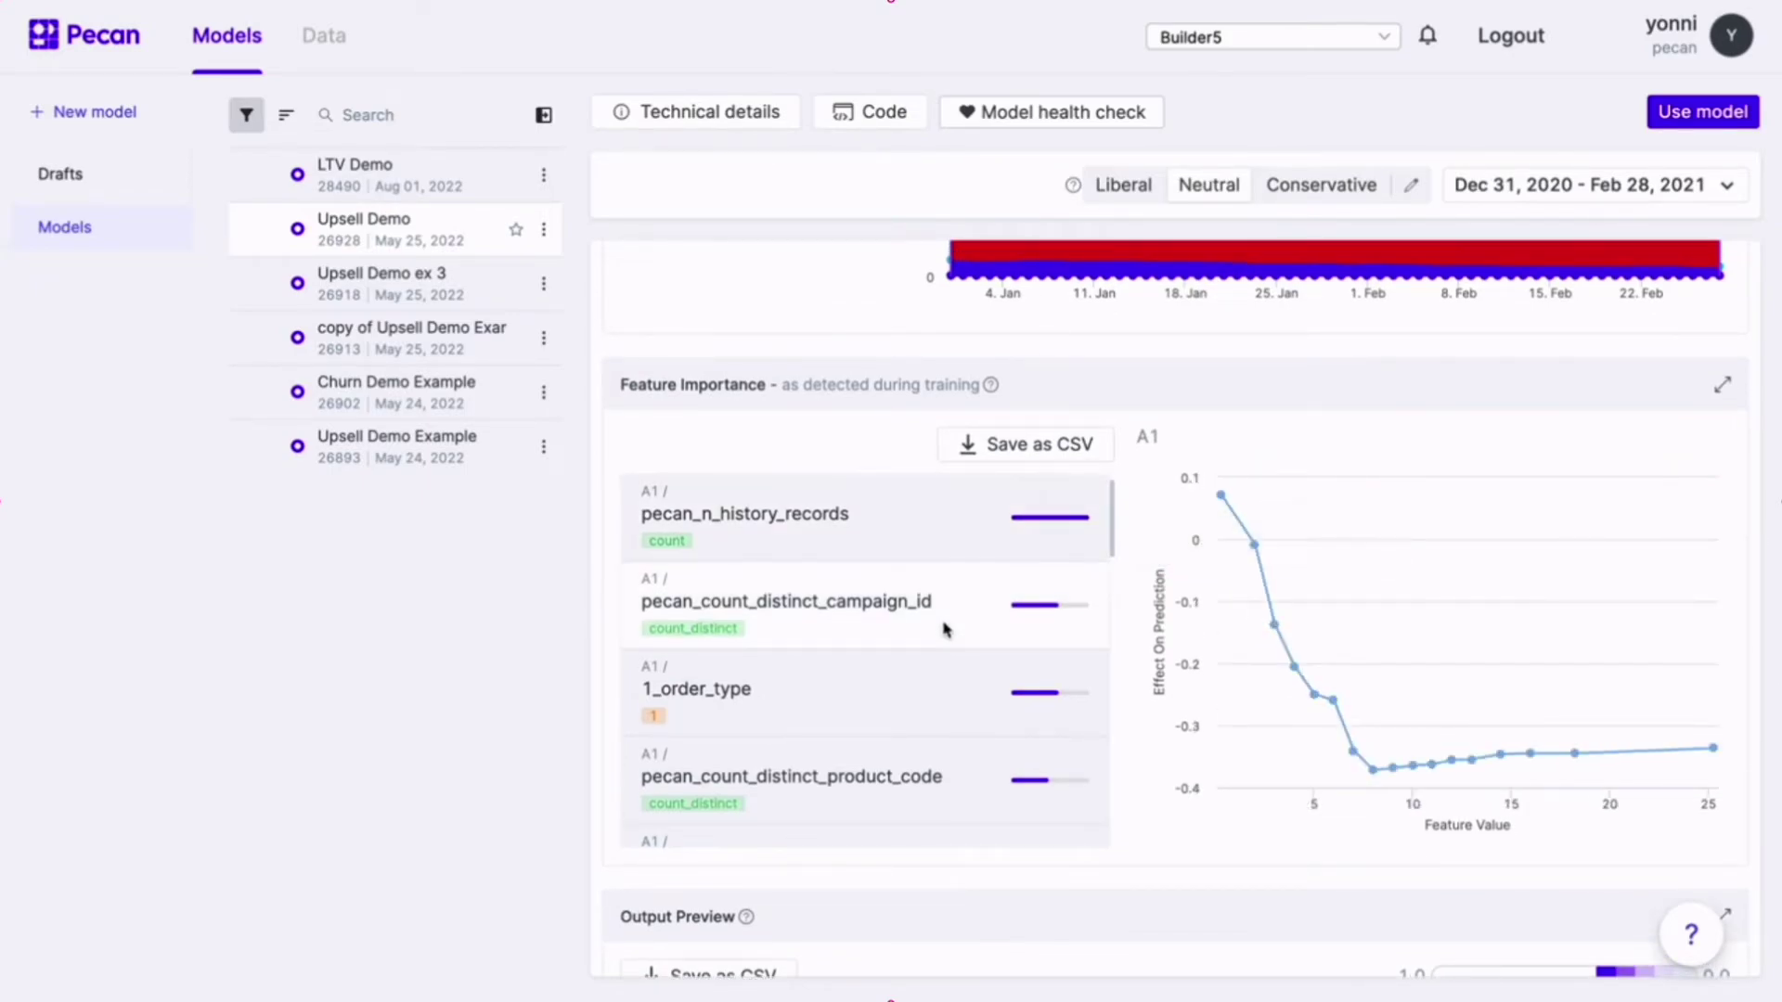
{"action": "left_click", "coordinate": [933, 685]}
{"action": "scroll", "coordinate": [933, 685], "scroll_direction": "down", "scroll_amount": 6}
{"action": "scroll", "coordinate": [932, 685], "scroll_direction": "down", "scroll_amount": 10}
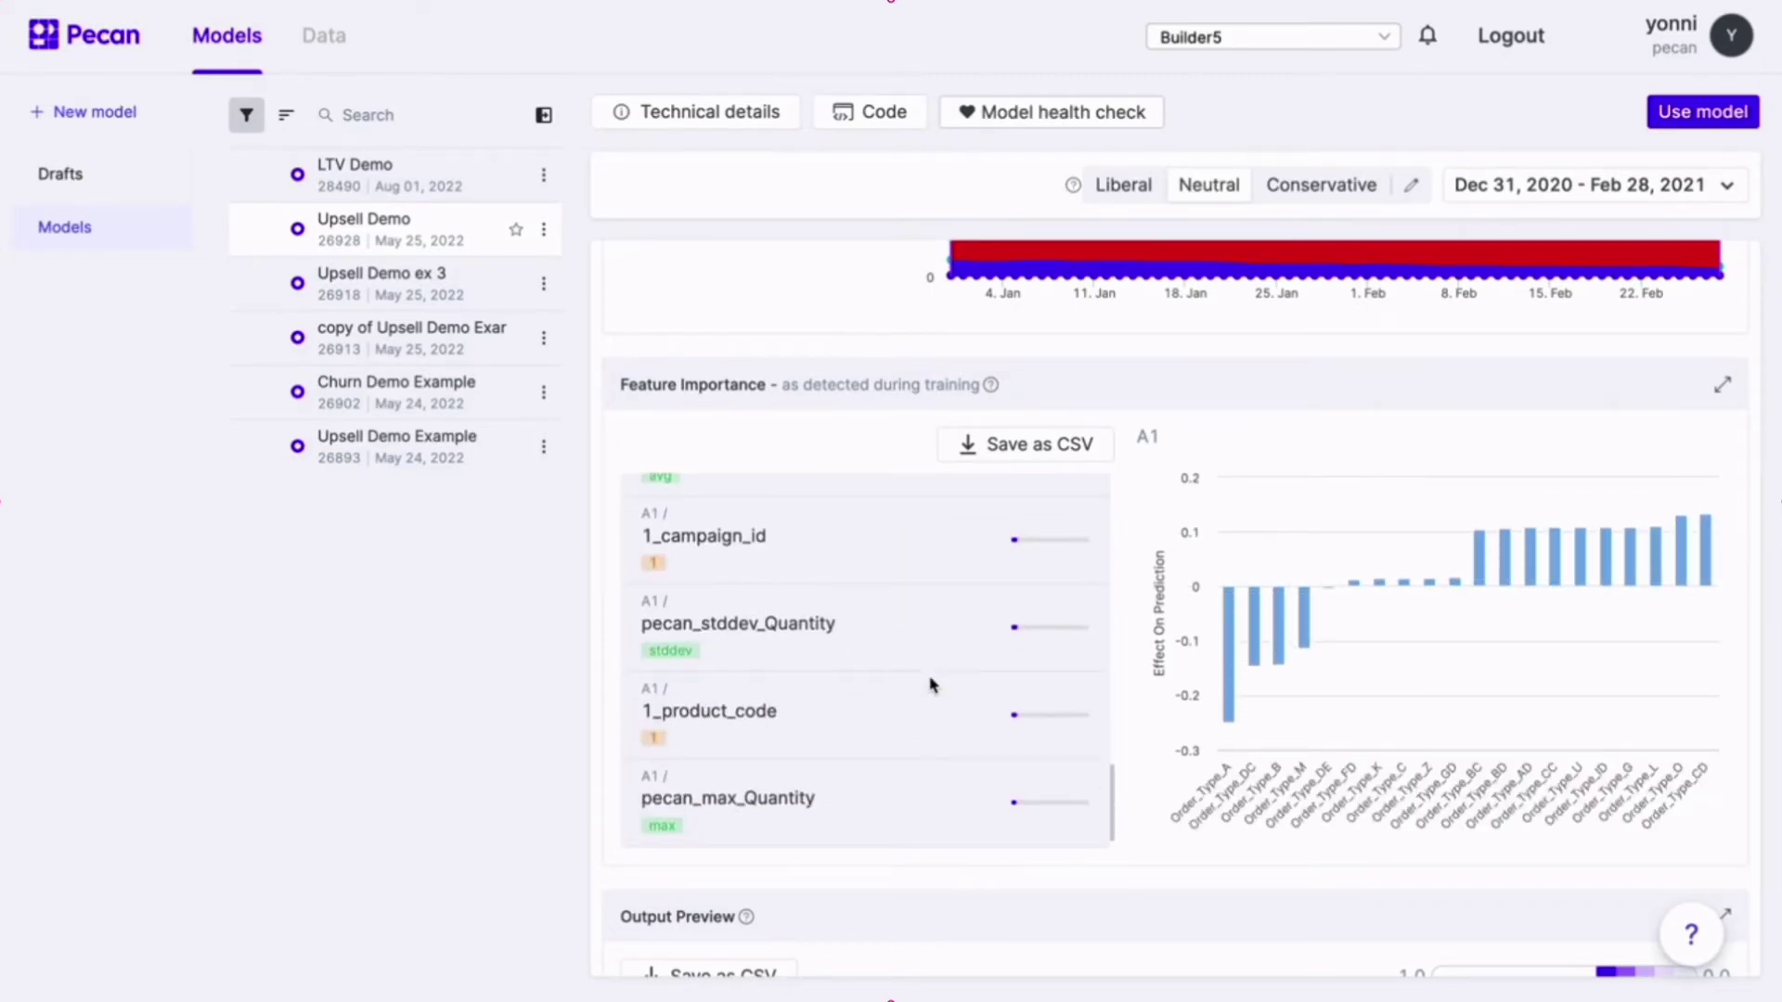
{"action": "scroll", "coordinate": [933, 684], "scroll_direction": "up", "scroll_amount": 15}
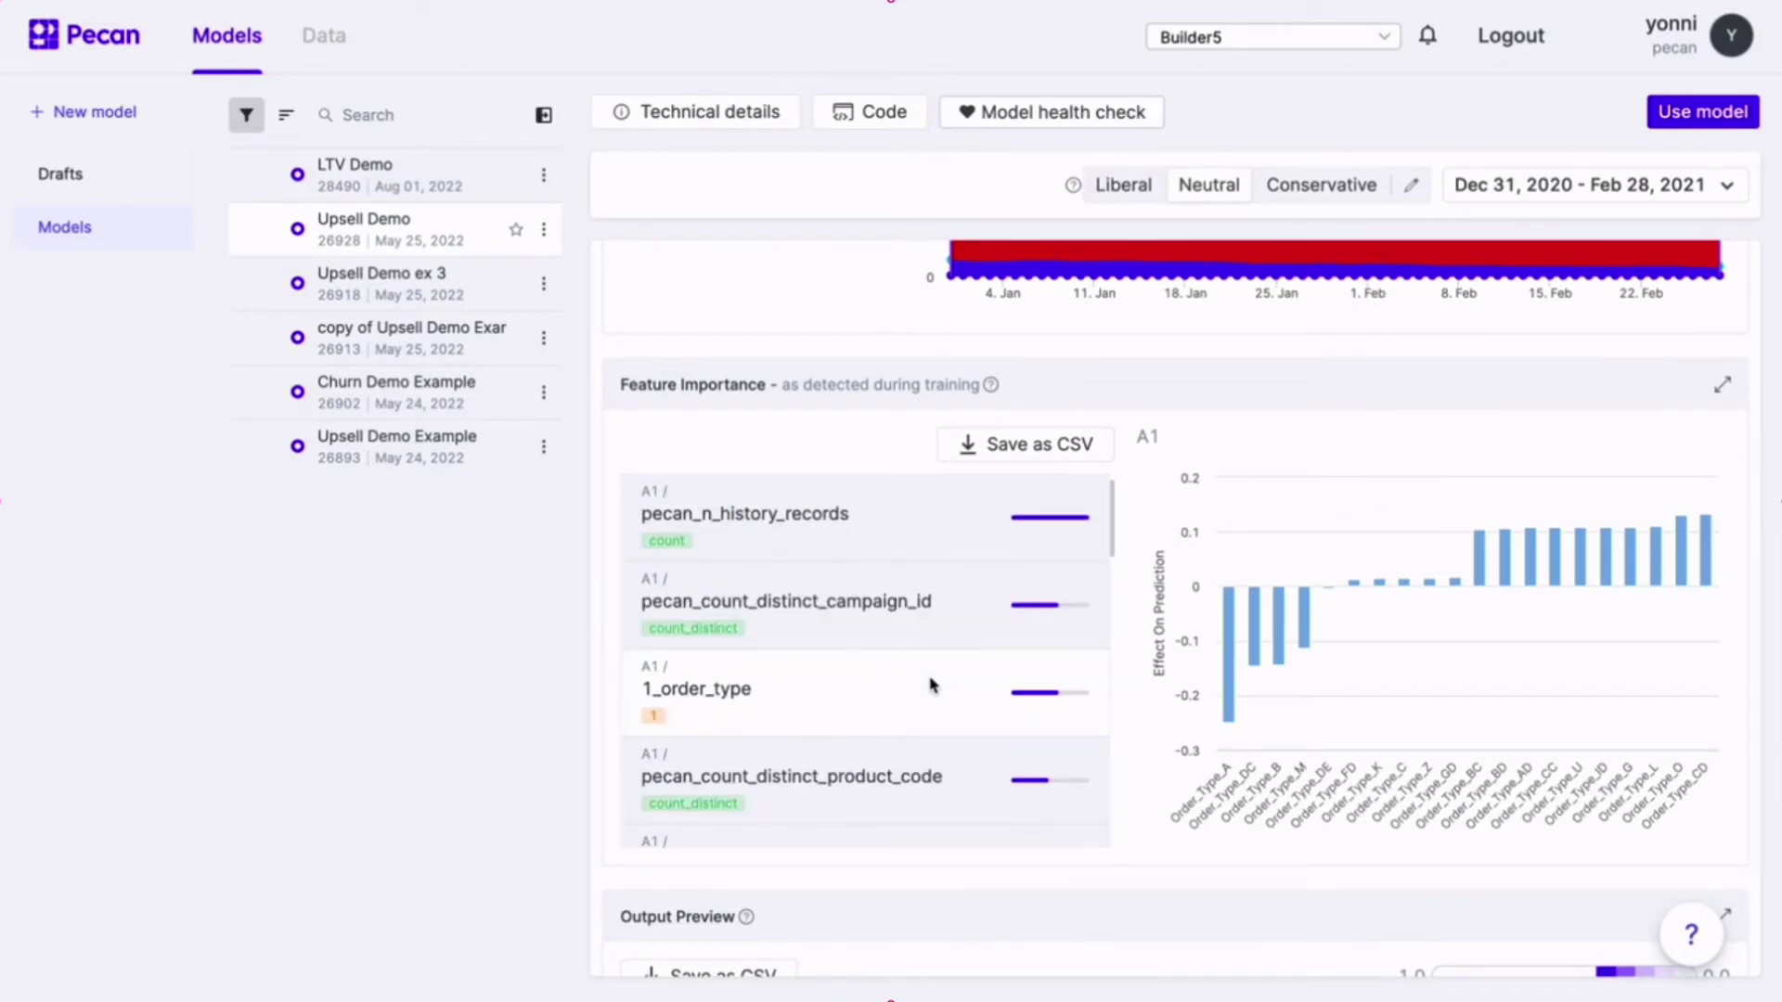
{"action": "left_click", "coordinate": [965, 612]}
{"action": "left_click", "coordinate": [919, 547]}
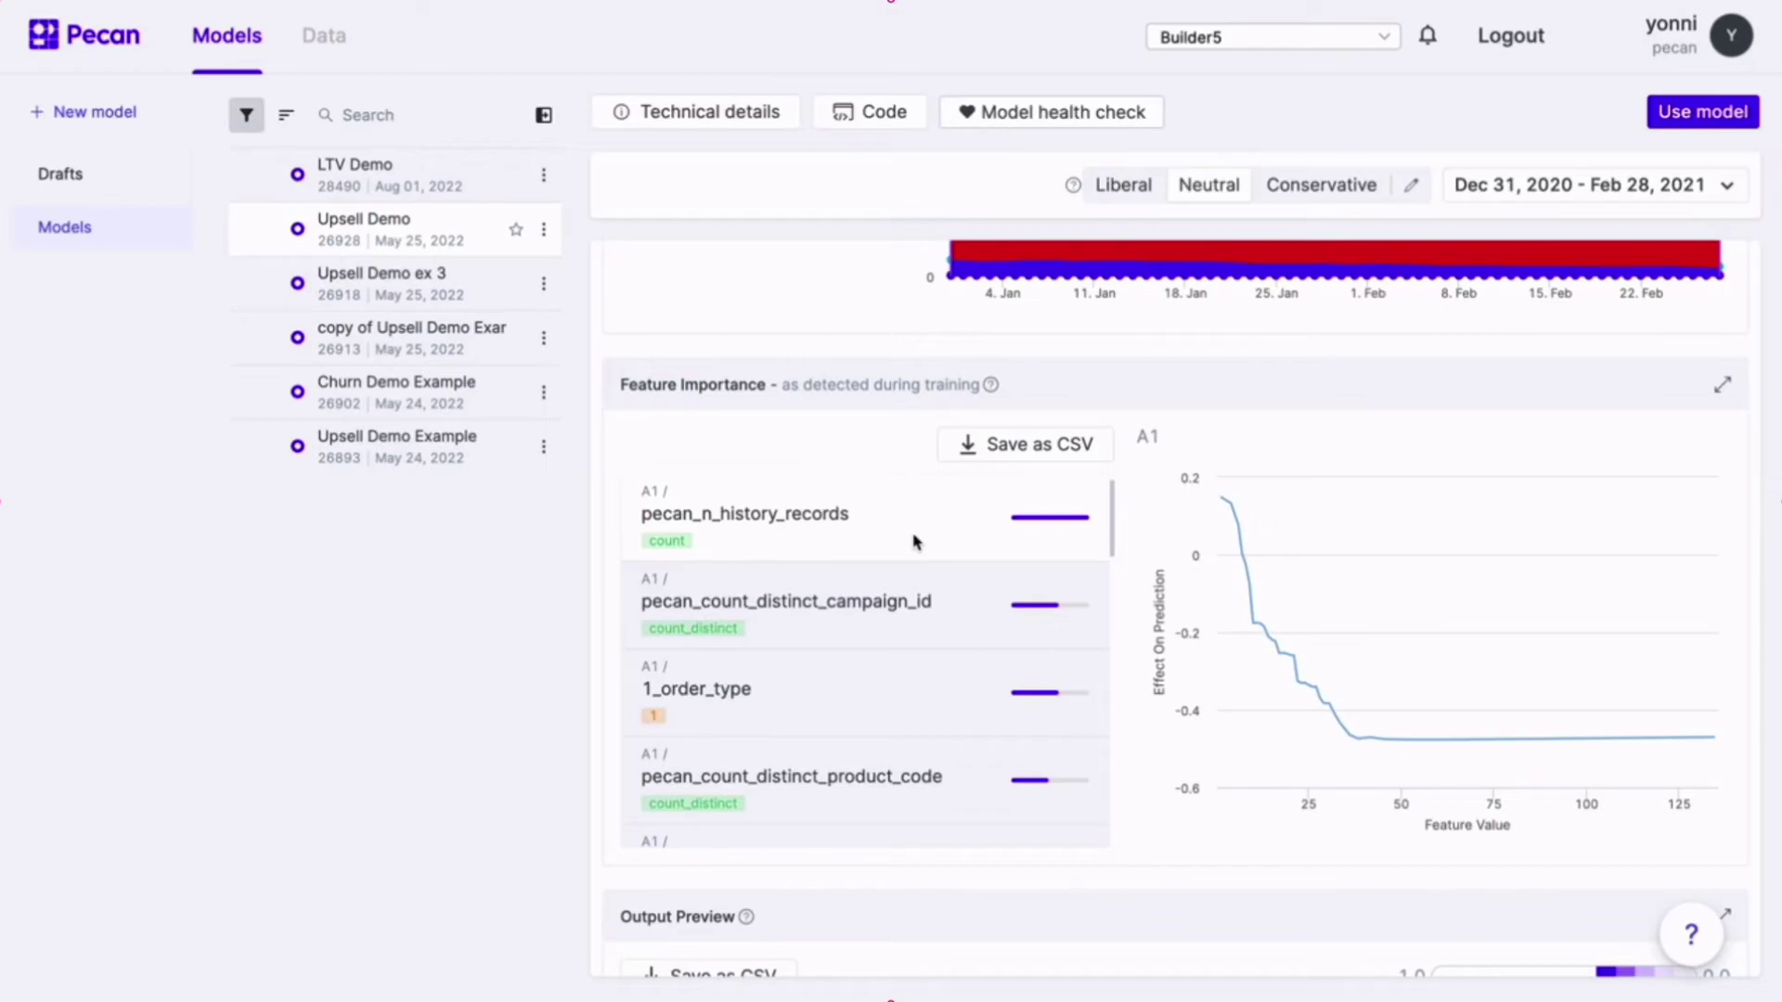
Inspect the pecan_n_history_records effect curve and zoom the chart to feature values up to about 40
{"action": "mouse_move", "coordinate": [1264, 572]}
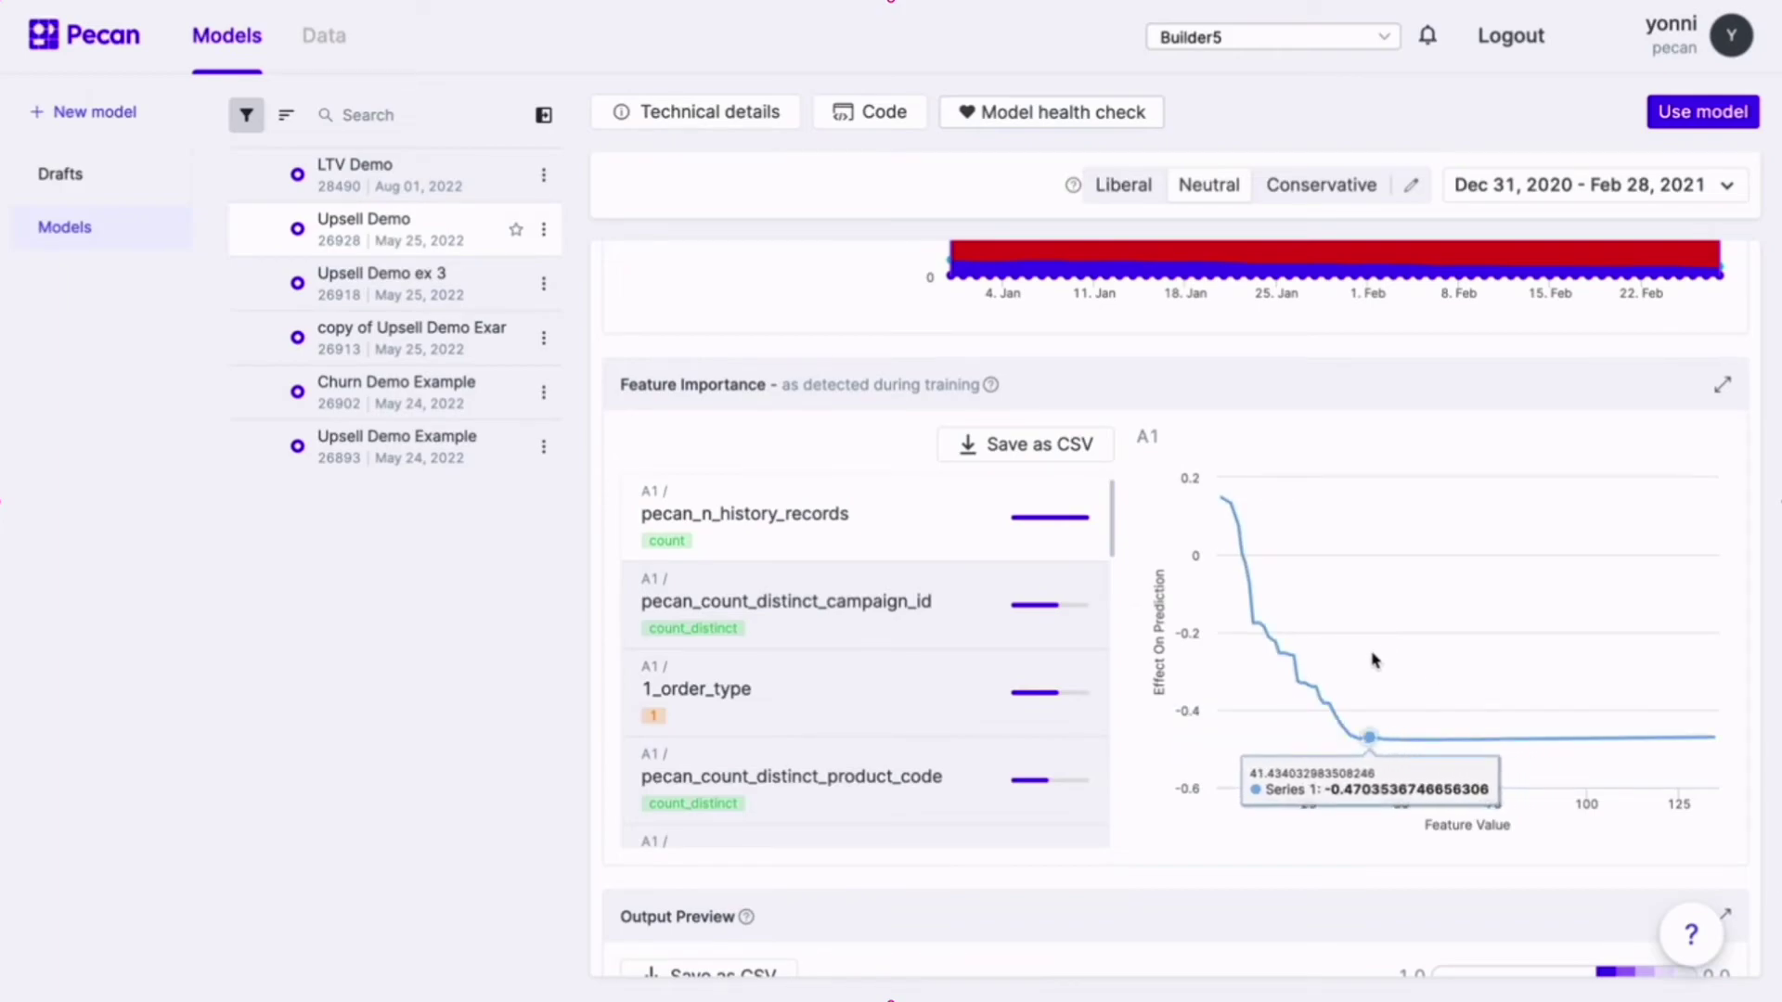
{"action": "left_click_drag", "start_coordinate": [1313, 665], "coordinate": [1209, 661]}
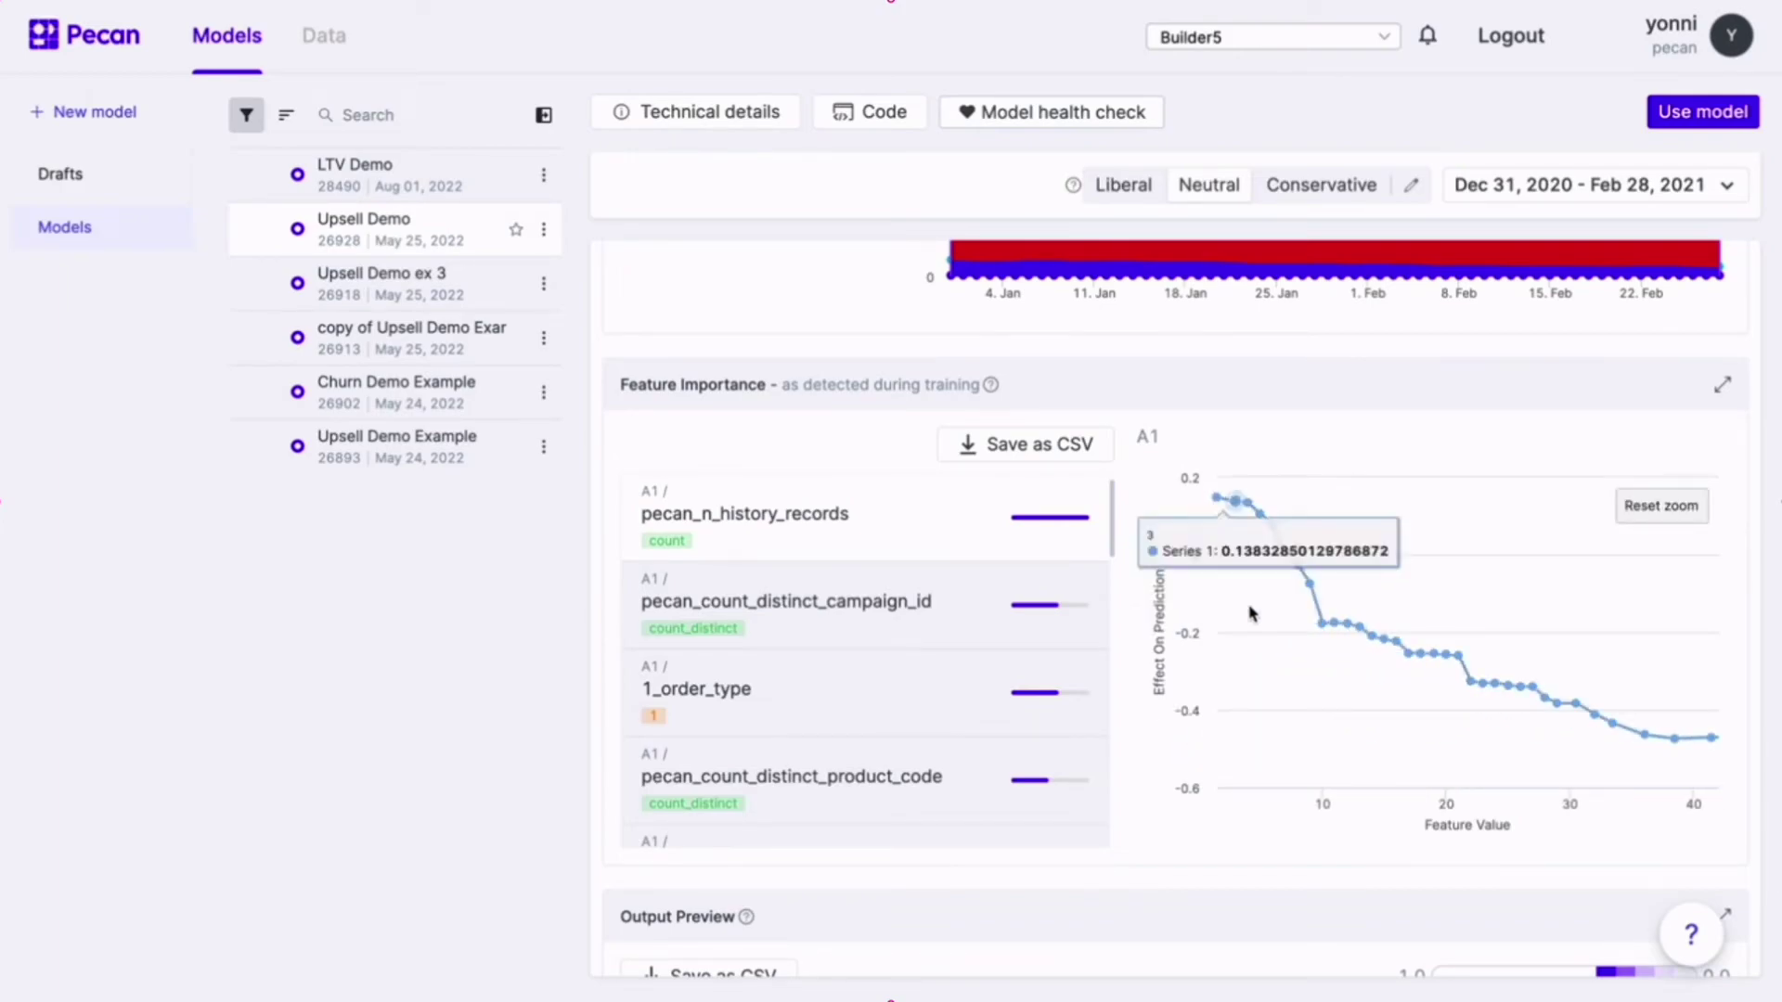
{"action": "scroll", "coordinate": [1043, 788], "scroll_direction": "down", "scroll_amount": 4}
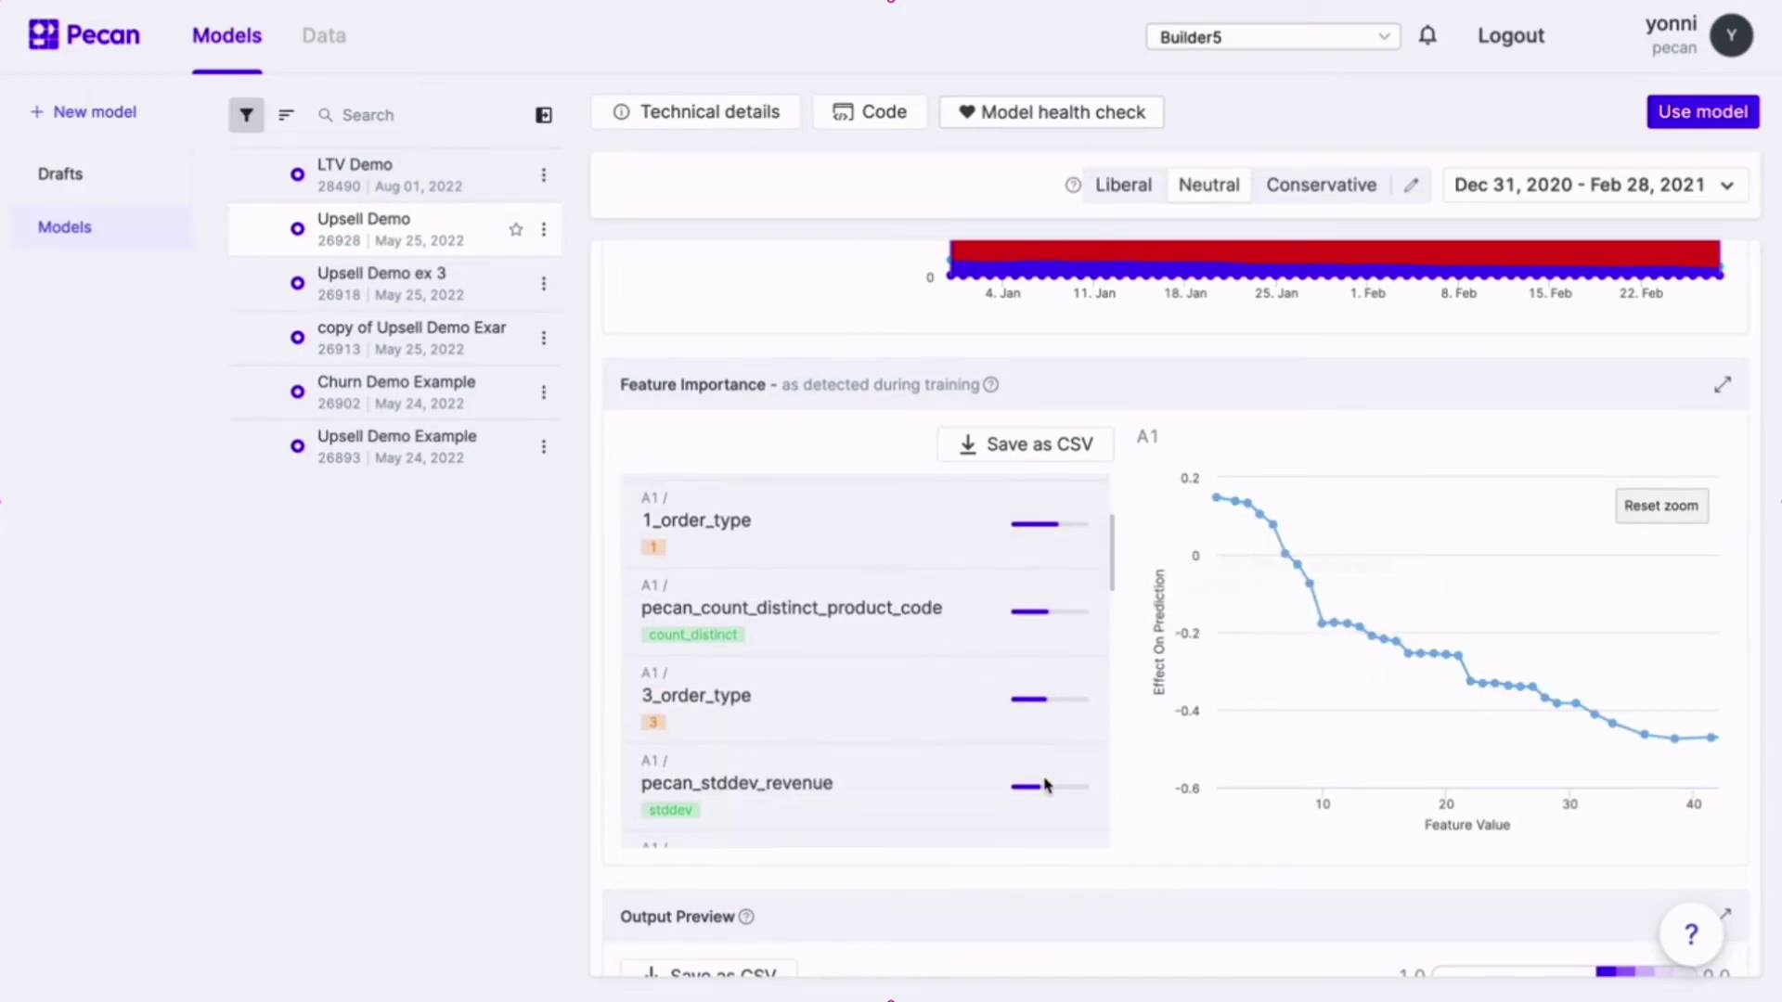
Move the Actual column in the Output Preview table after the 1 column and compare both values for the first customer
{"action": "scroll", "coordinate": [1109, 908], "scroll_direction": "down", "scroll_amount": 5}
{"action": "scroll", "coordinate": [1110, 909], "scroll_direction": "down", "scroll_amount": 1}
{"action": "scroll", "coordinate": [1107, 900], "scroll_direction": "up", "scroll_amount": 1}
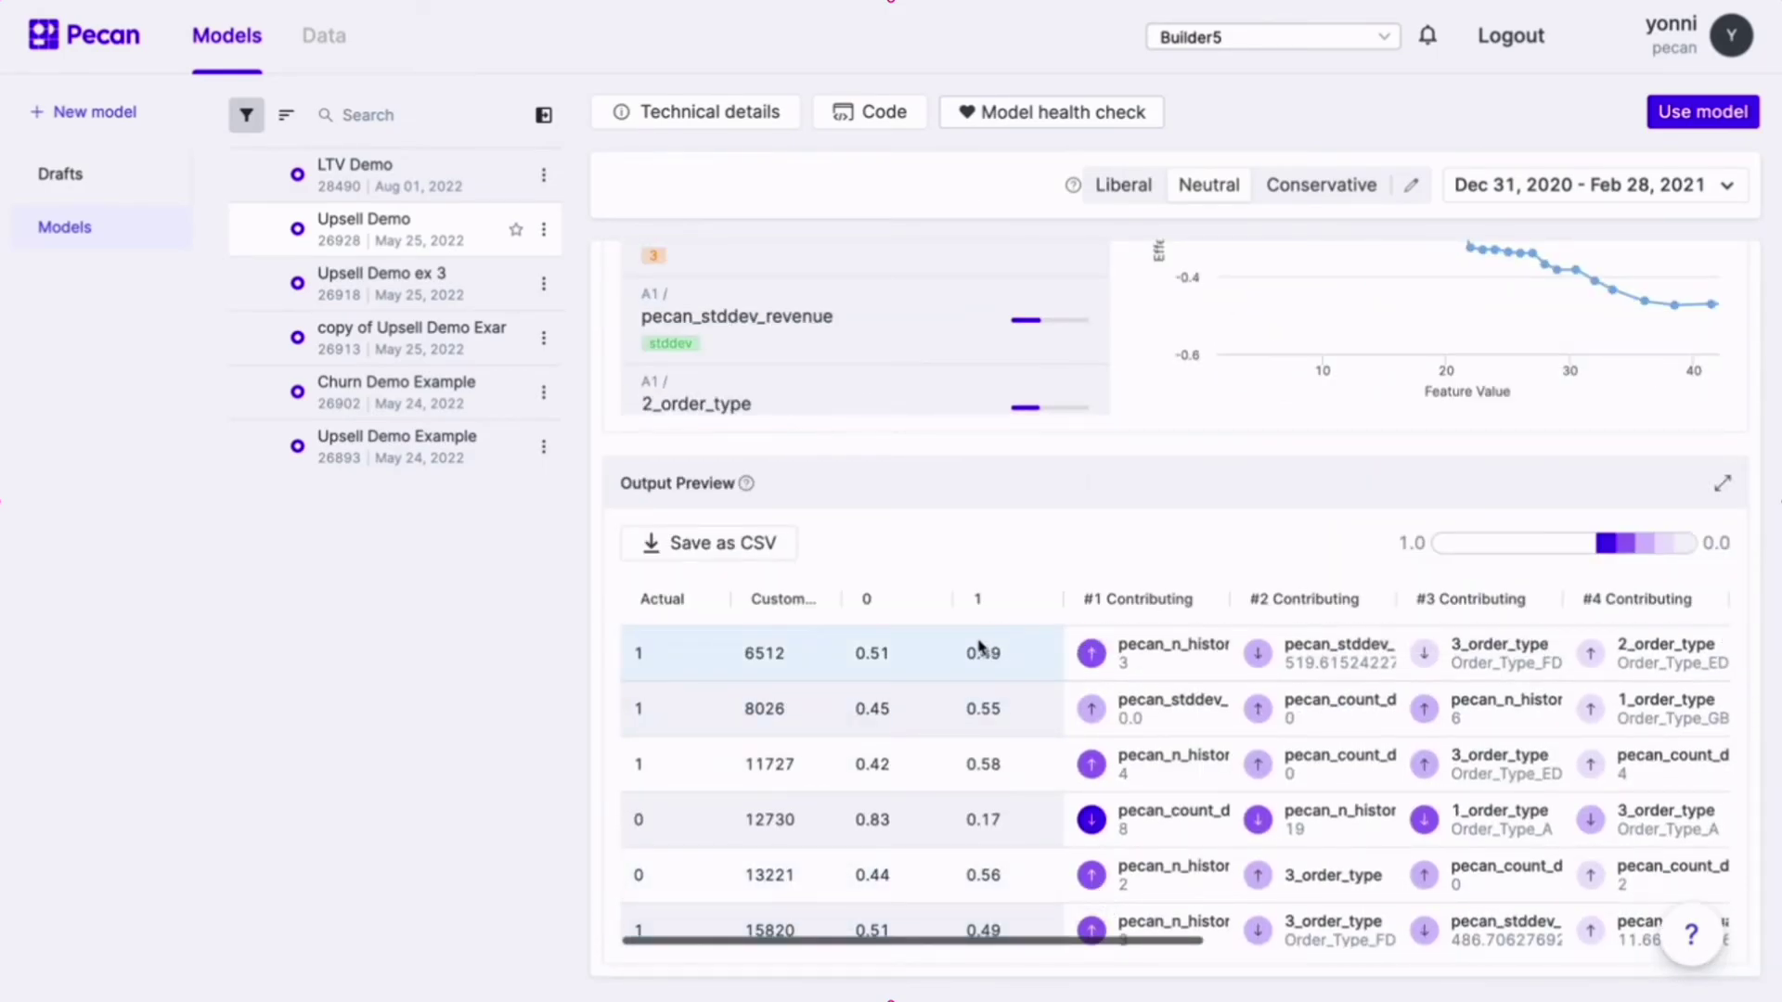
{"action": "left_click_drag", "start_coordinate": [676, 604], "coordinate": [1010, 604]}
{"action": "left_click", "coordinate": [886, 659]}
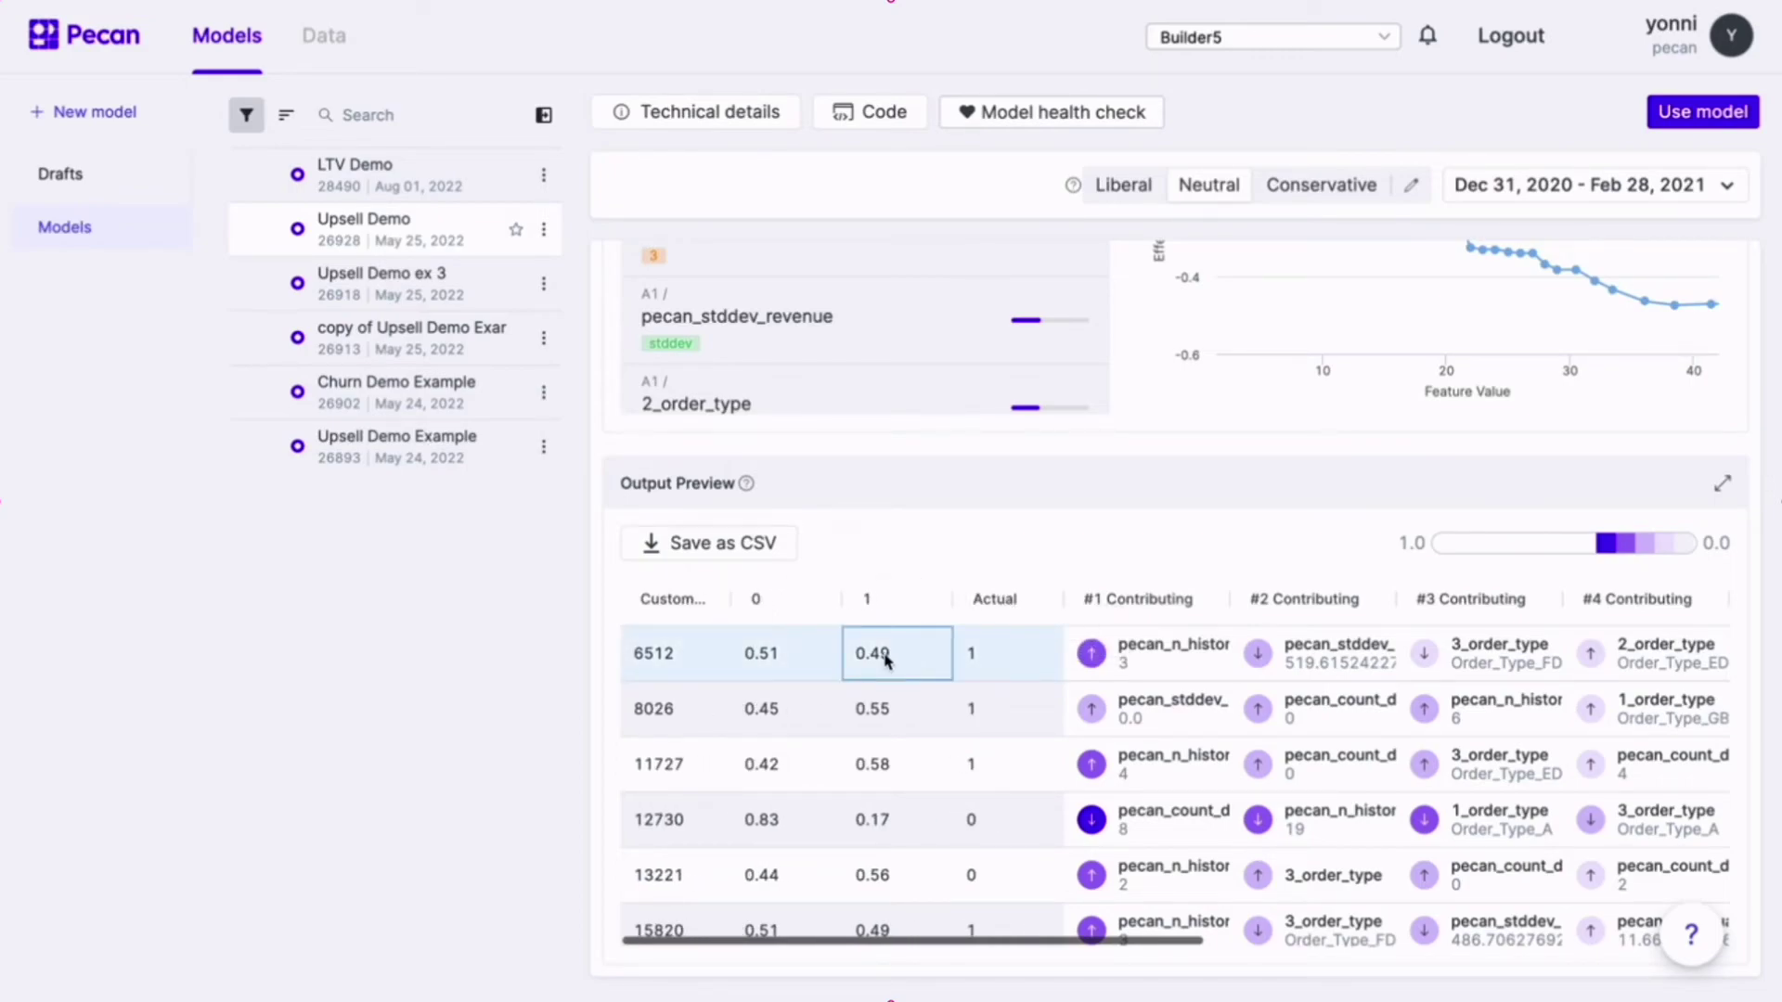
{"action": "left_click", "coordinate": [1021, 675]}
Examine further customer rows in the Output Preview, including their prediction scores and ranked contributing features
{"action": "scroll", "coordinate": [1003, 809], "scroll_direction": "down", "scroll_amount": 3}
{"action": "scroll", "coordinate": [1001, 810], "scroll_direction": "down", "scroll_amount": 5}
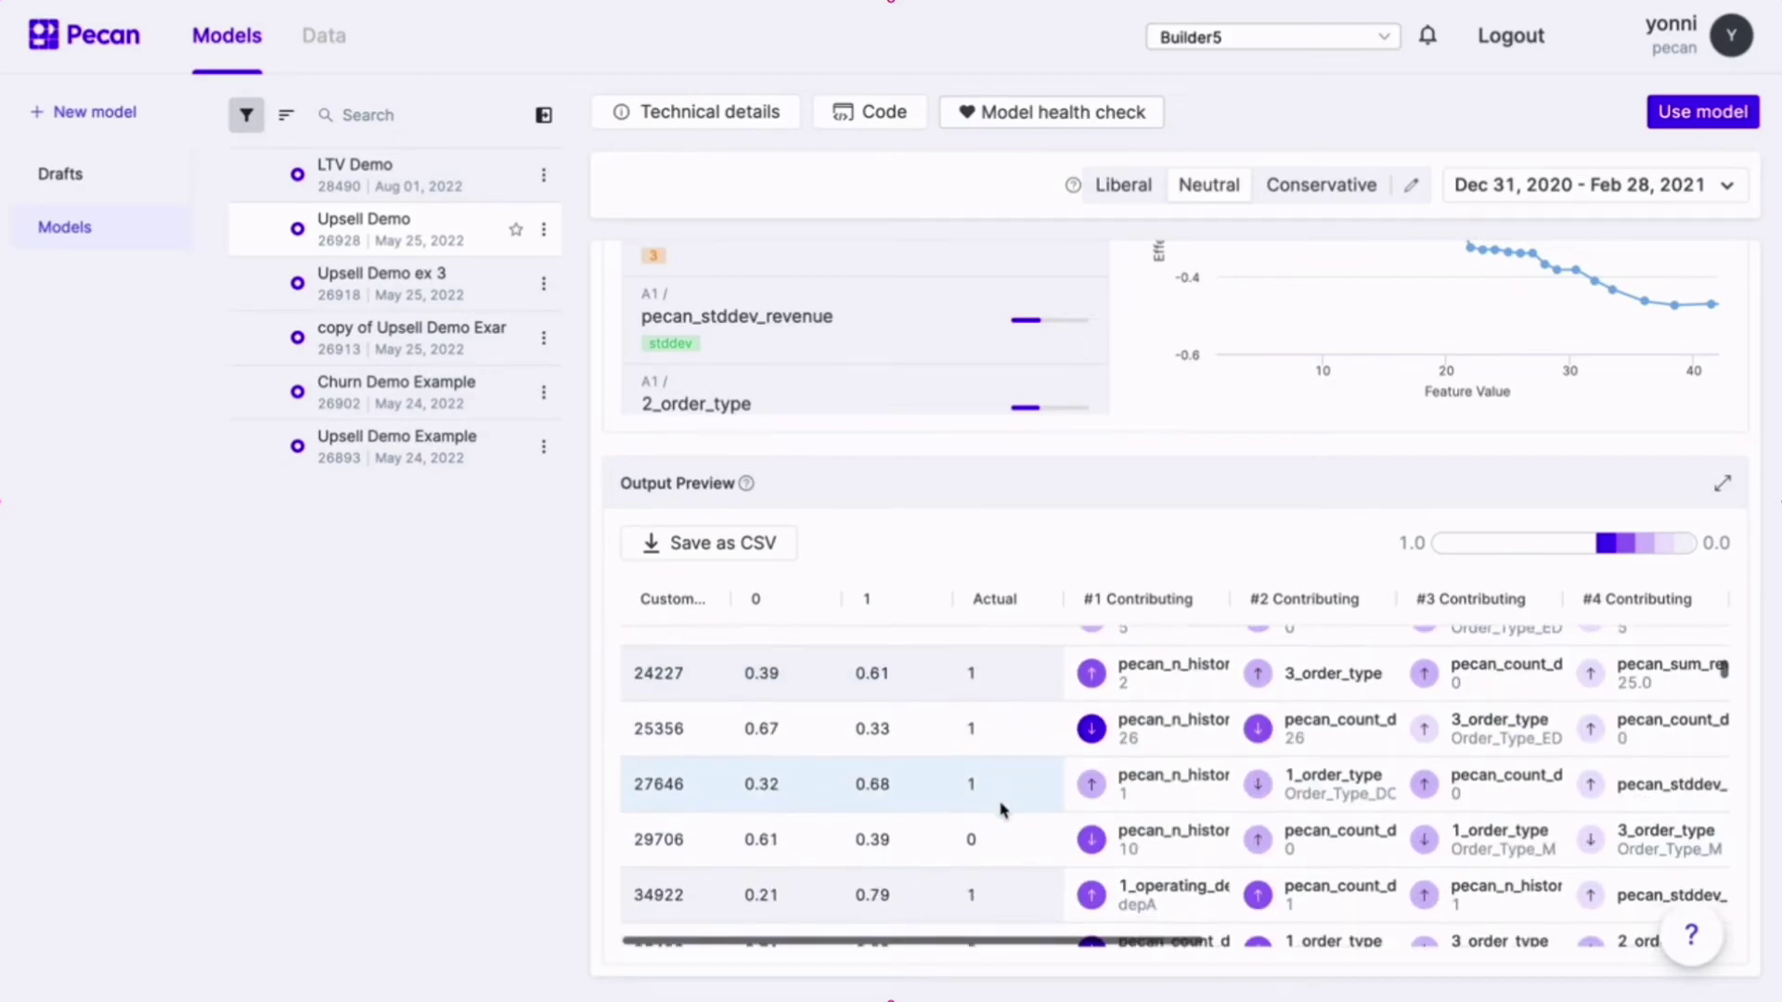
{"action": "left_click", "coordinate": [909, 680]}
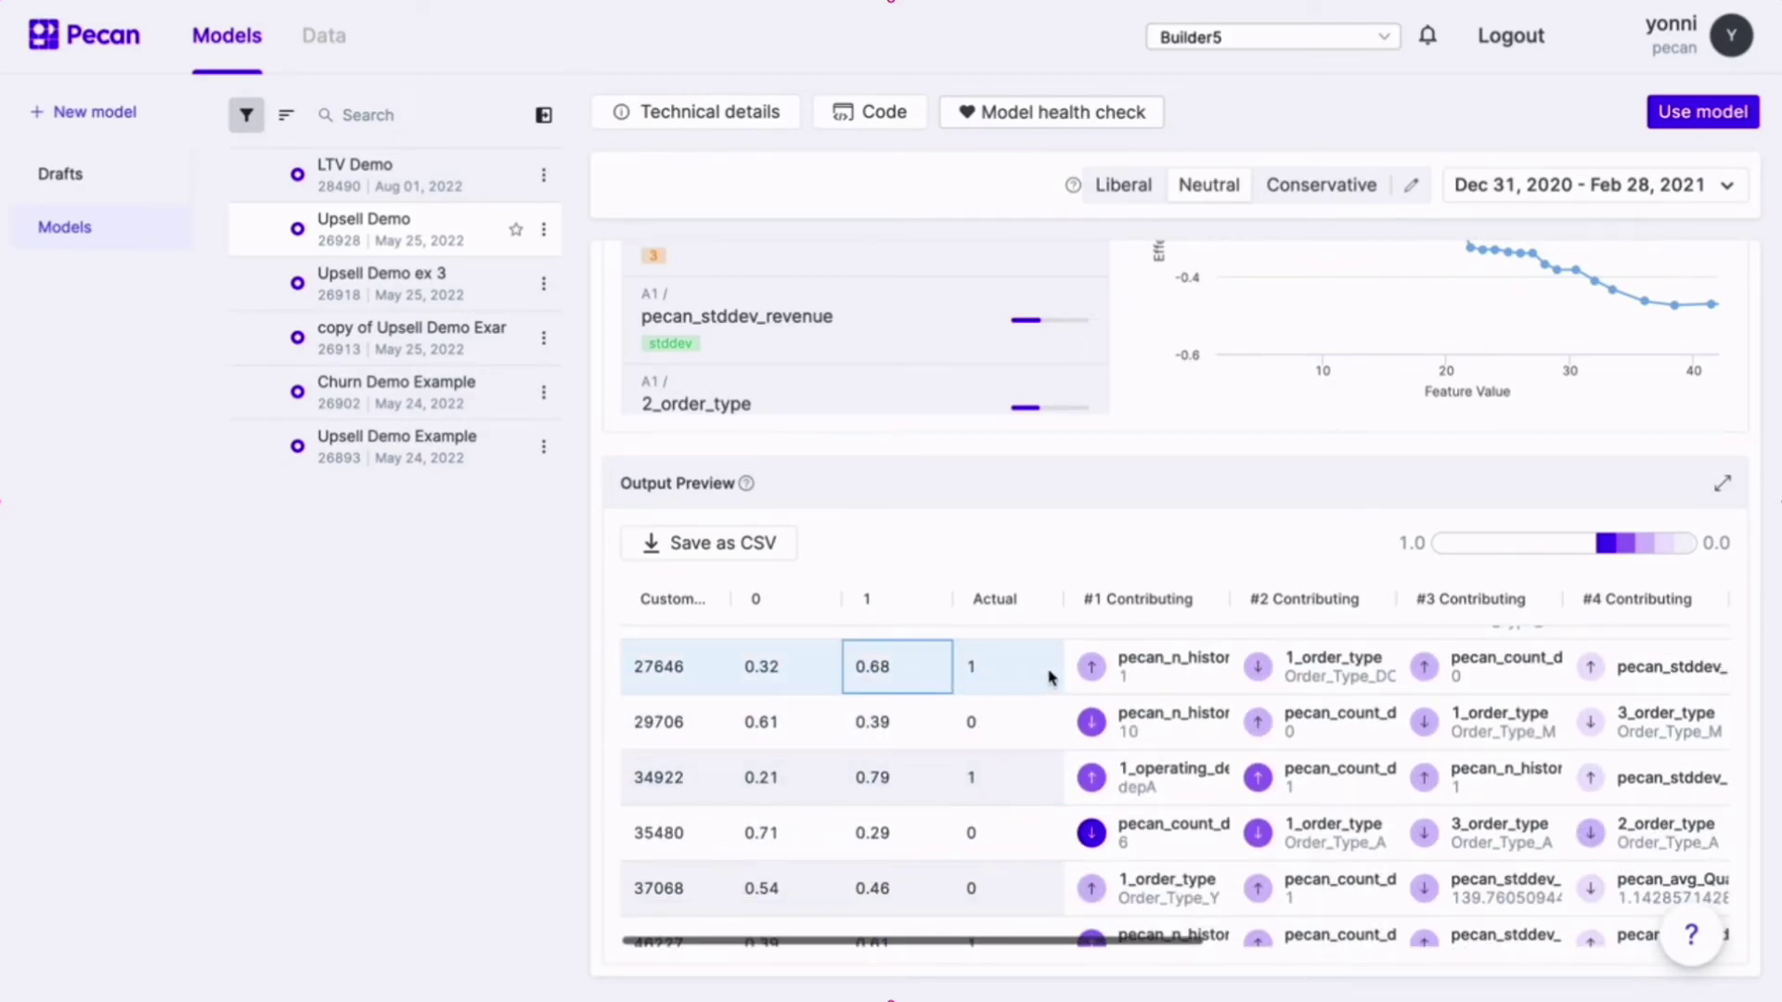
{"action": "scroll", "coordinate": [1162, 674], "scroll_direction": "right", "scroll_amount": 2}
{"action": "left_click", "coordinate": [1072, 847]}
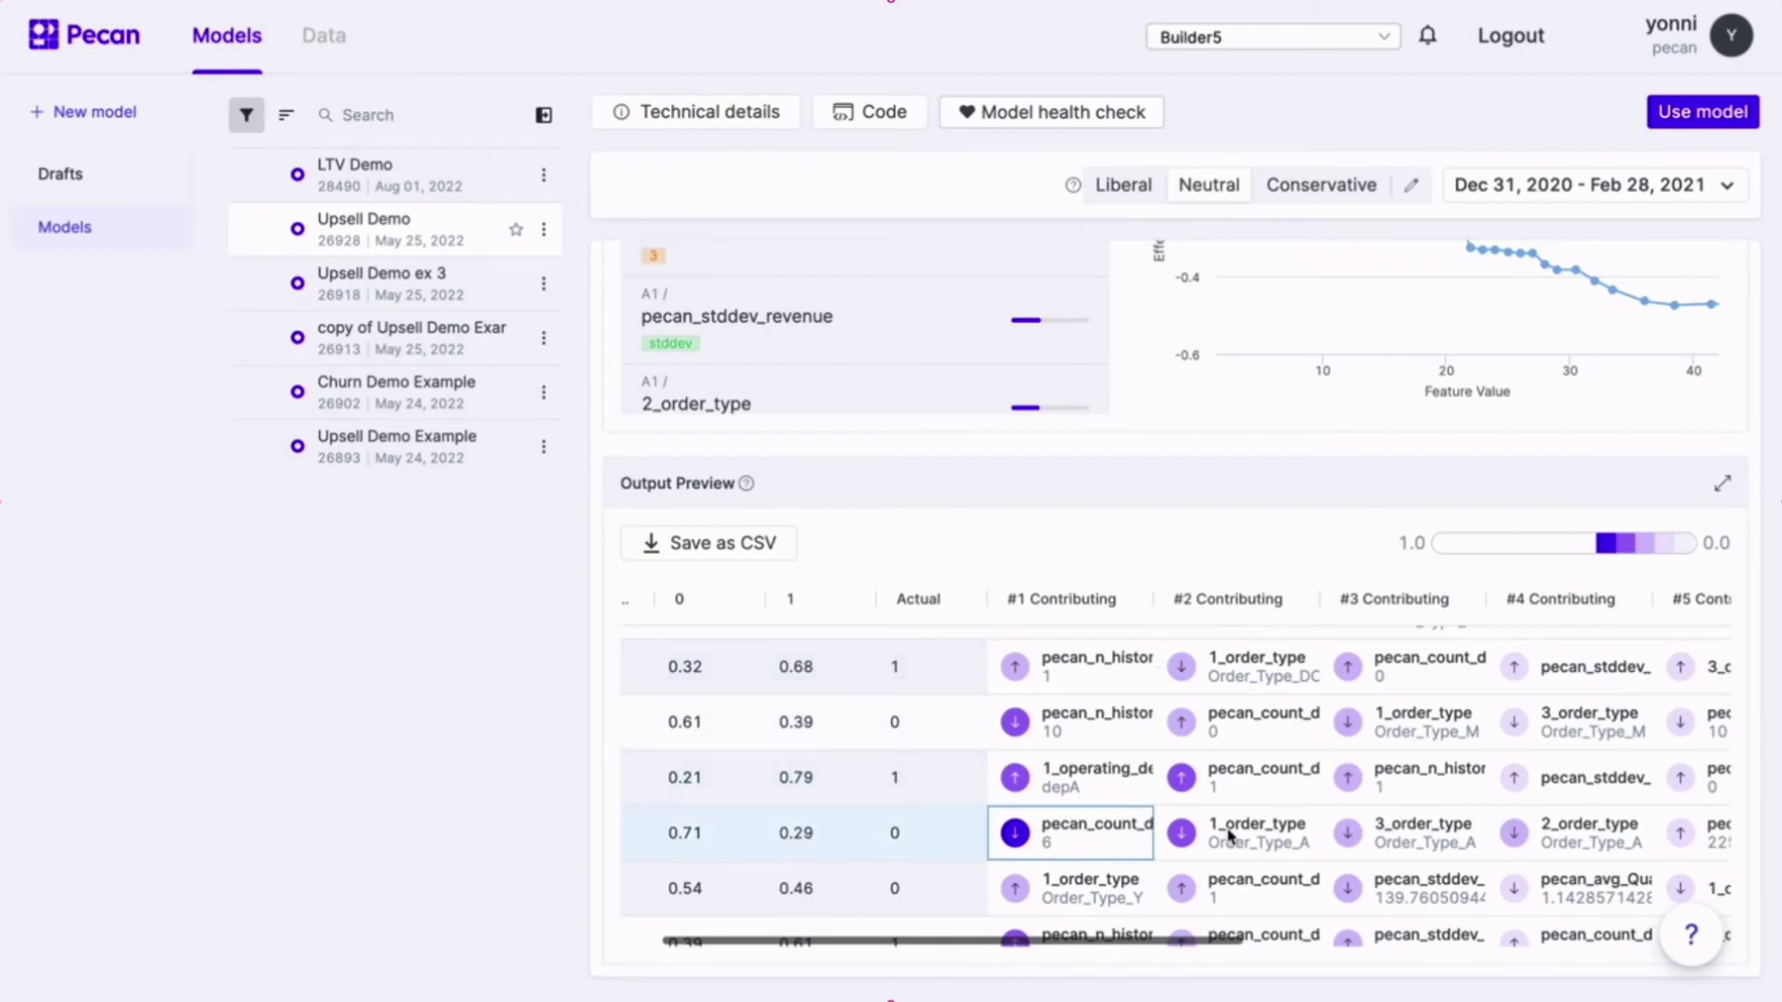
{"action": "scroll", "coordinate": [1229, 834], "scroll_direction": "right", "scroll_amount": 7}
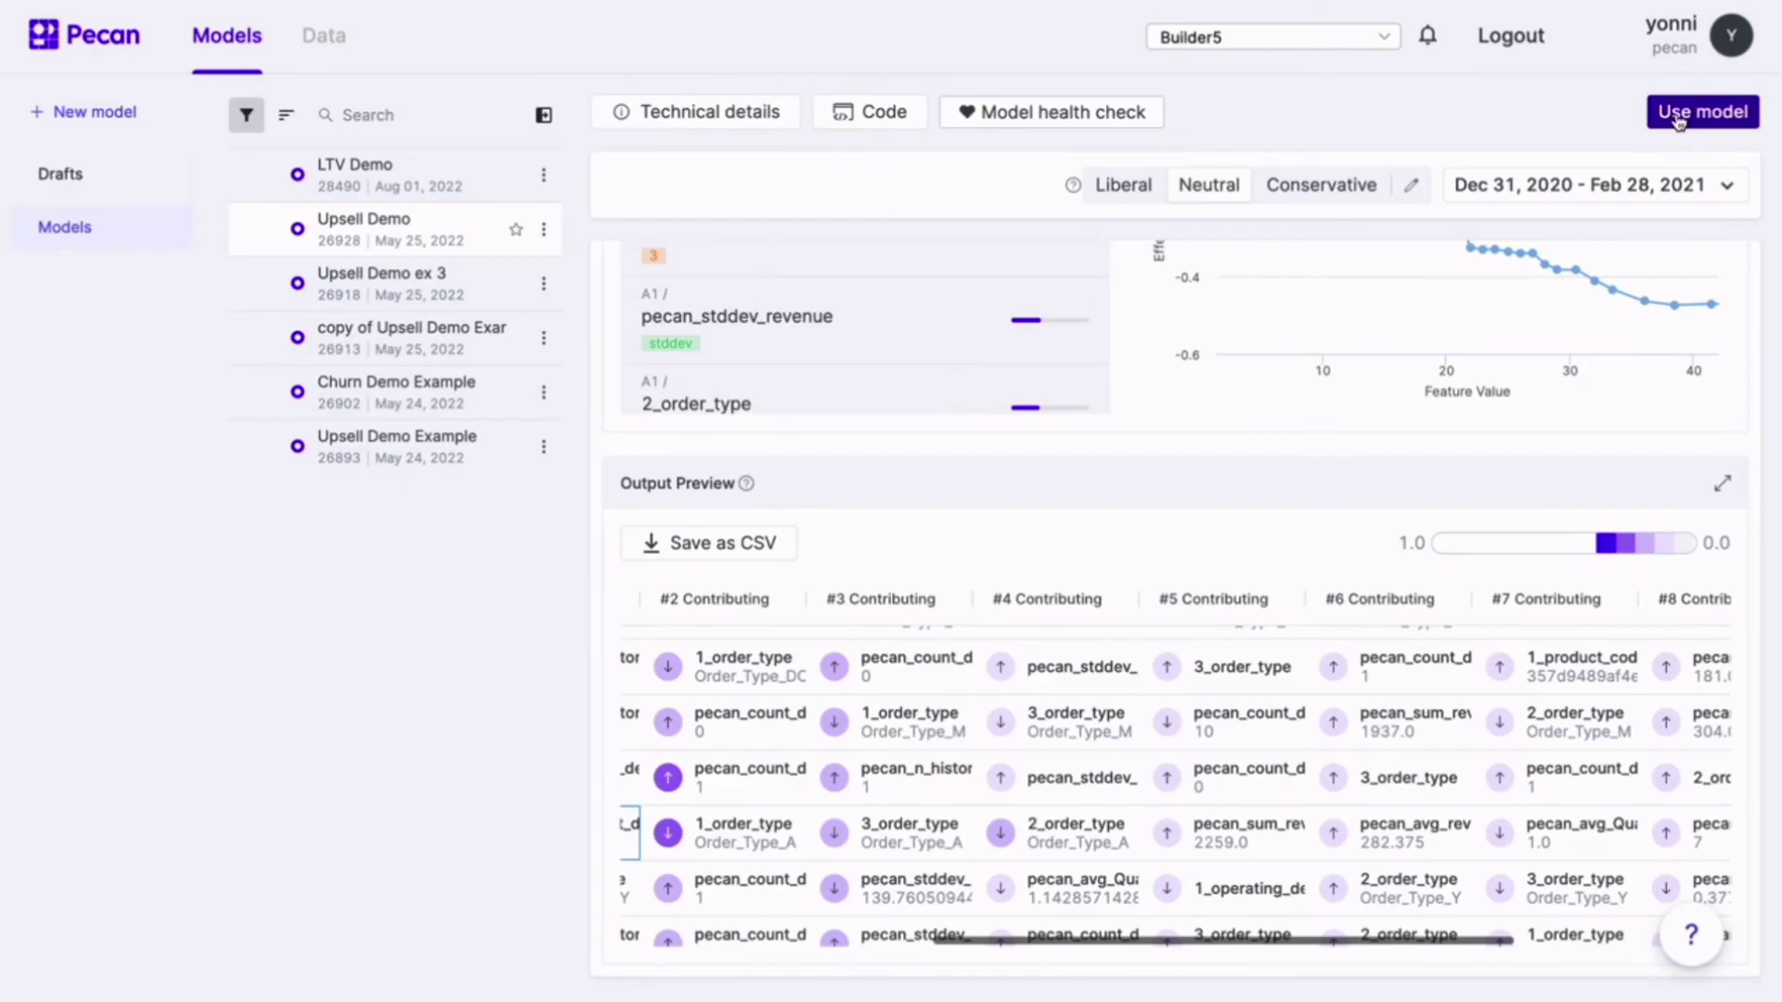
Open the model's run configuration, enable scheduling and set the run frequency to Weekly
{"action": "left_click", "coordinate": [1678, 122]}
{"action": "left_click", "coordinate": [614, 224]}
{"action": "left_click", "coordinate": [637, 271]}
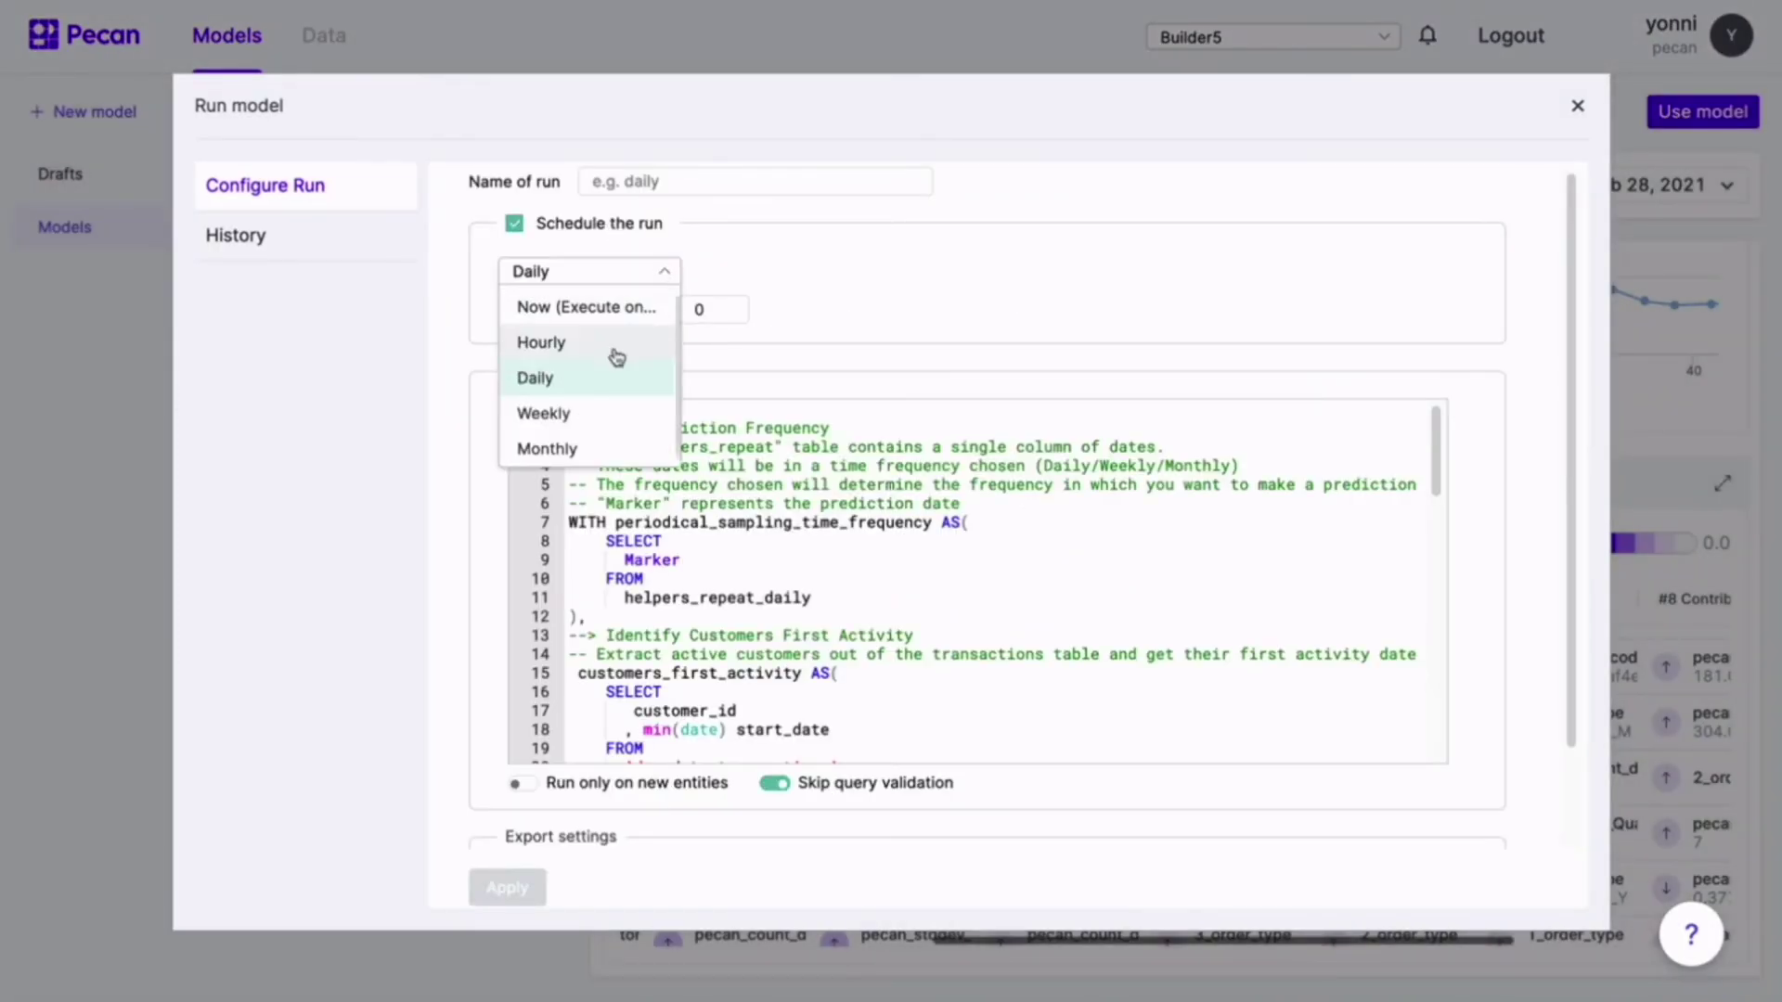
{"action": "left_click", "coordinate": [592, 409]}
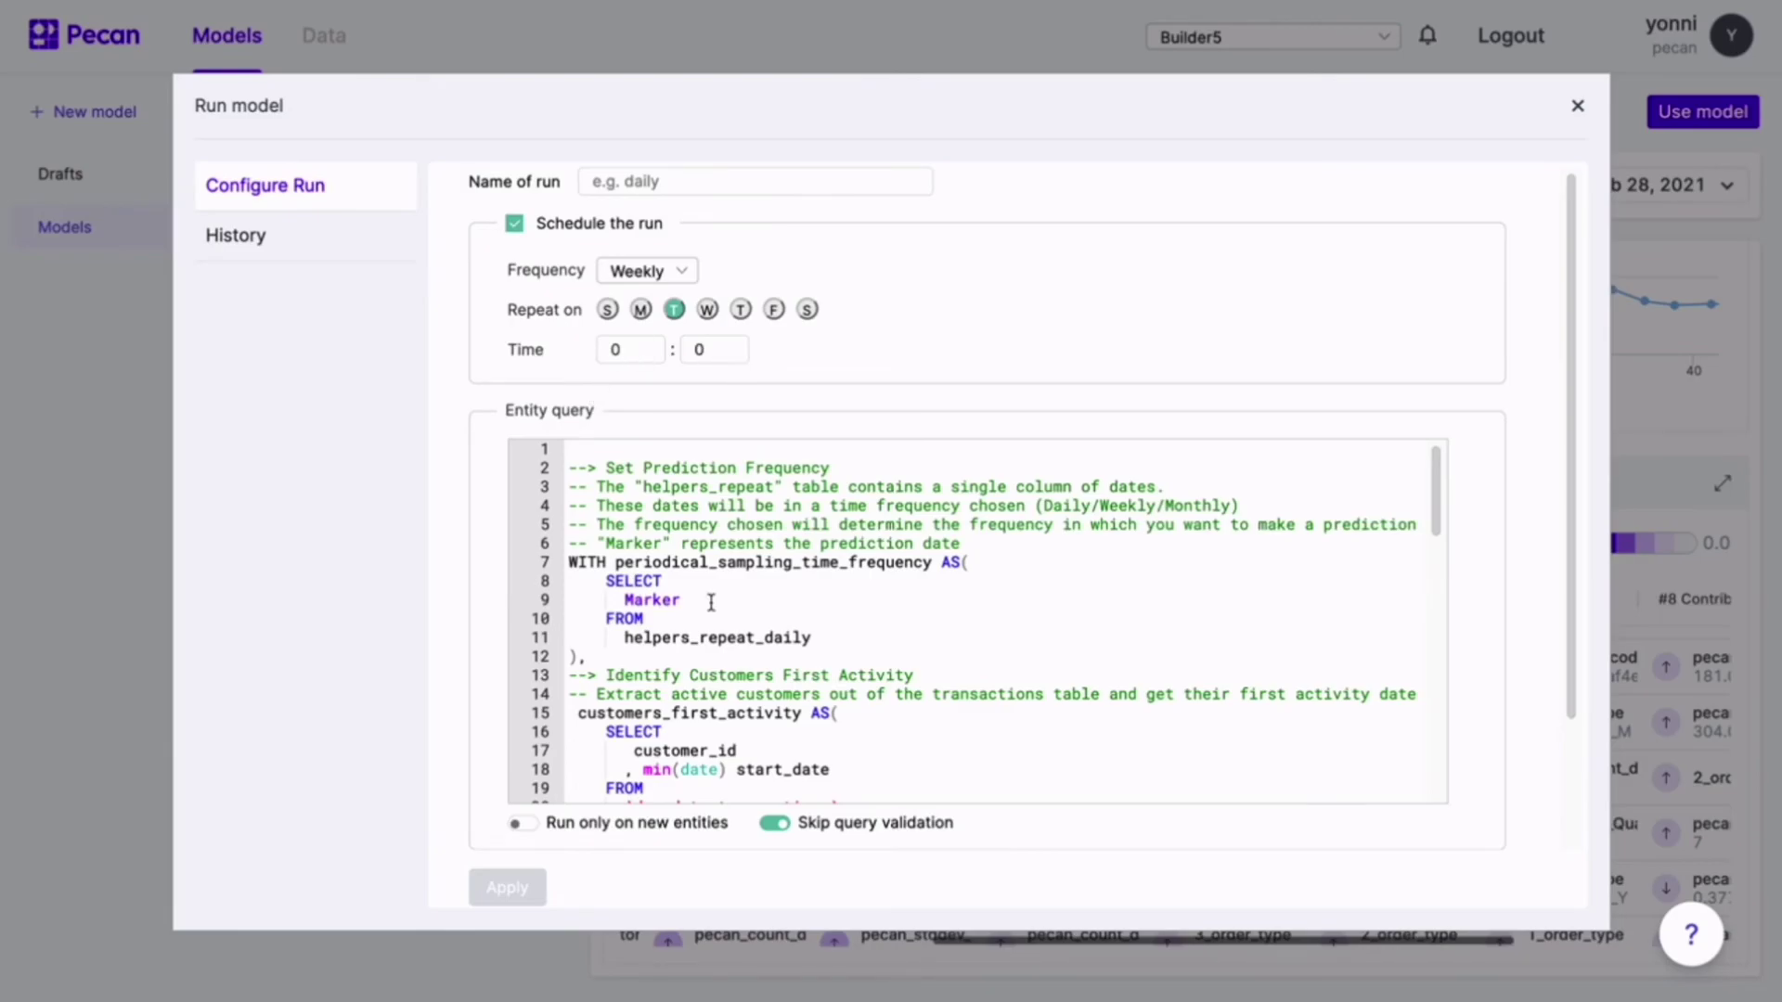
Review the run's entity query, enable advanced SQL configuration for the export and choose demodata as the data connection
{"action": "scroll", "coordinate": [711, 601], "scroll_direction": "down", "scroll_amount": 6}
{"action": "scroll", "coordinate": [626, 761], "scroll_direction": "down", "scroll_amount": 6}
{"action": "left_click", "coordinate": [516, 804]}
{"action": "scroll", "coordinate": [728, 802], "scroll_direction": "down", "scroll_amount": 3}
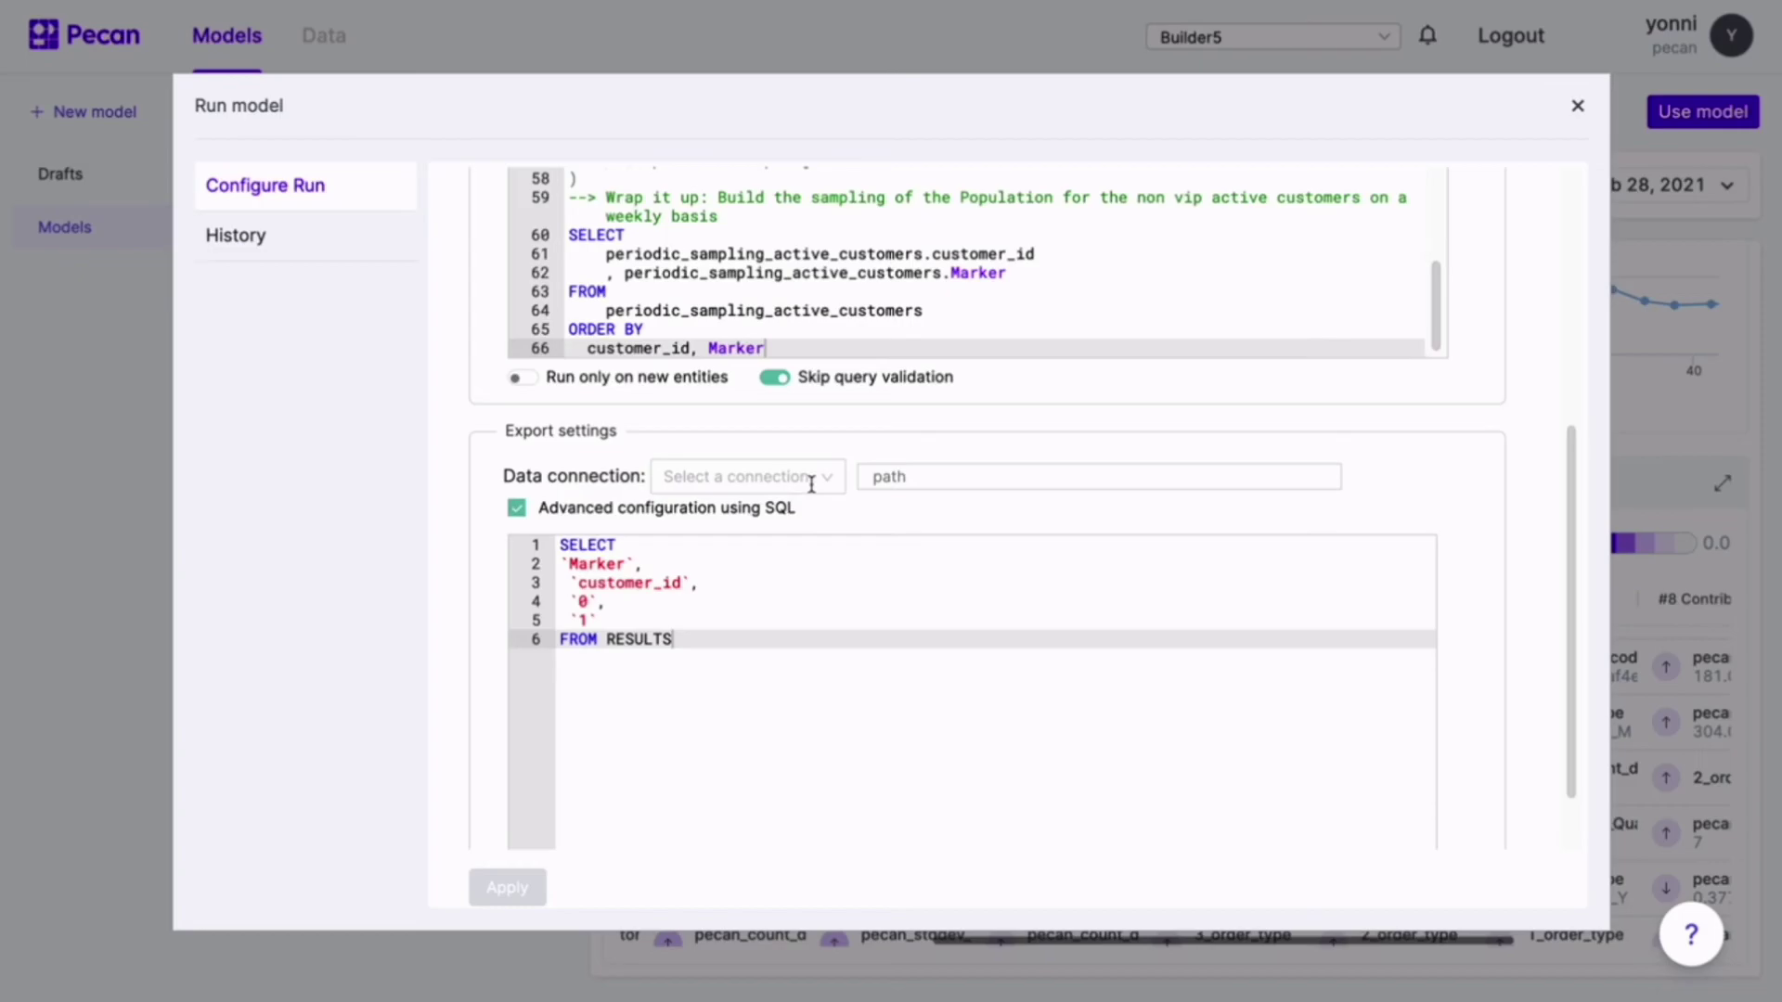
{"action": "left_click", "coordinate": [816, 477]}
{"action": "left_click", "coordinate": [760, 522]}
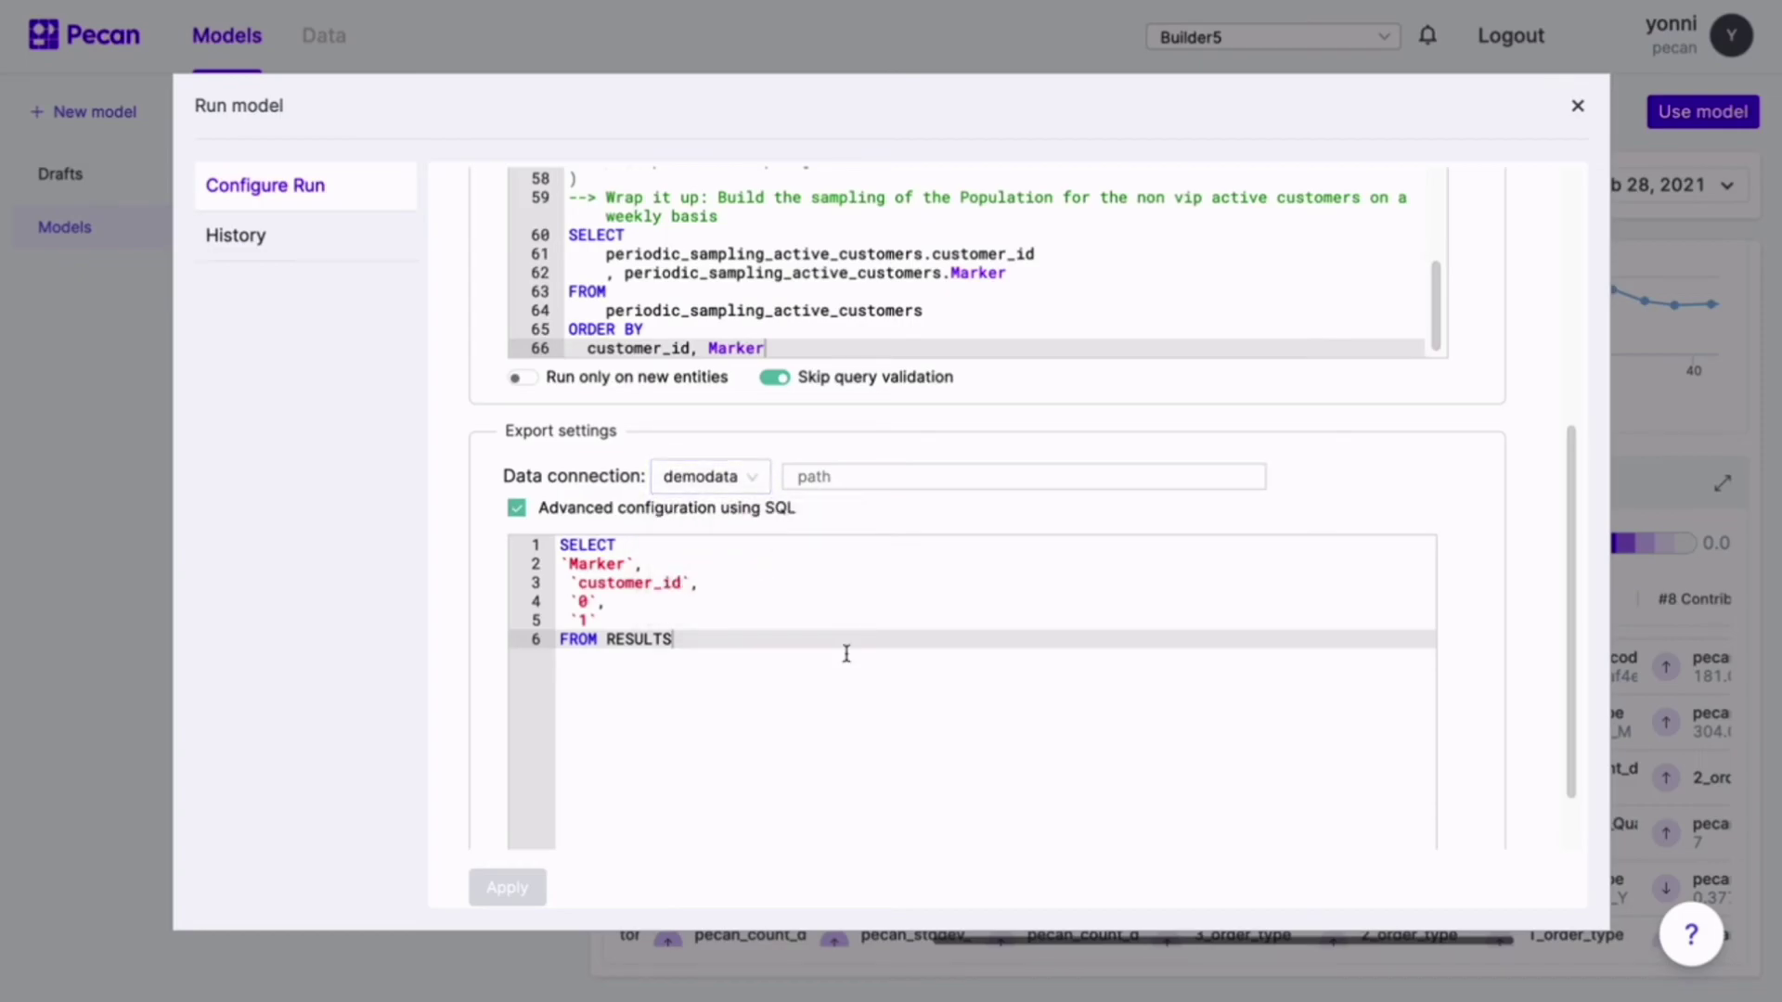
Check the model's run history, close the run configuration without applying it and return to the model's performance summary
{"action": "scroll", "coordinate": [846, 653], "scroll_direction": "up", "scroll_amount": 5}
{"action": "left_click", "coordinate": [283, 236]}
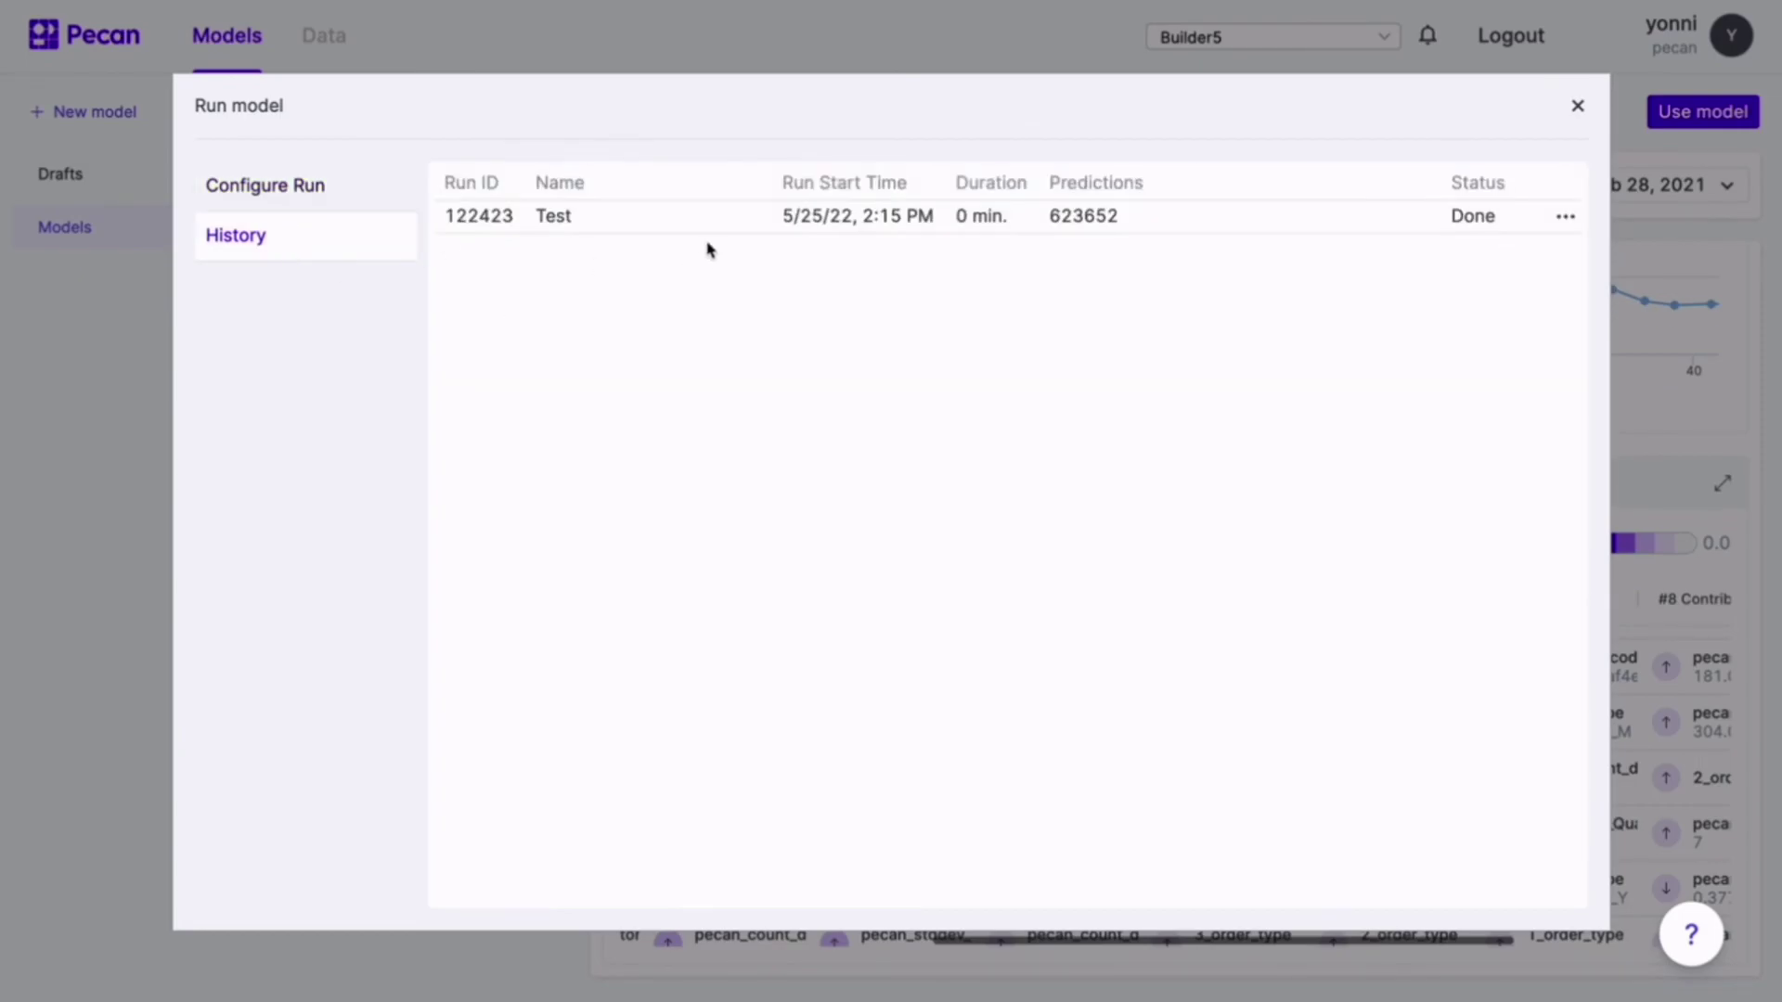
{"action": "left_click", "coordinate": [336, 193]}
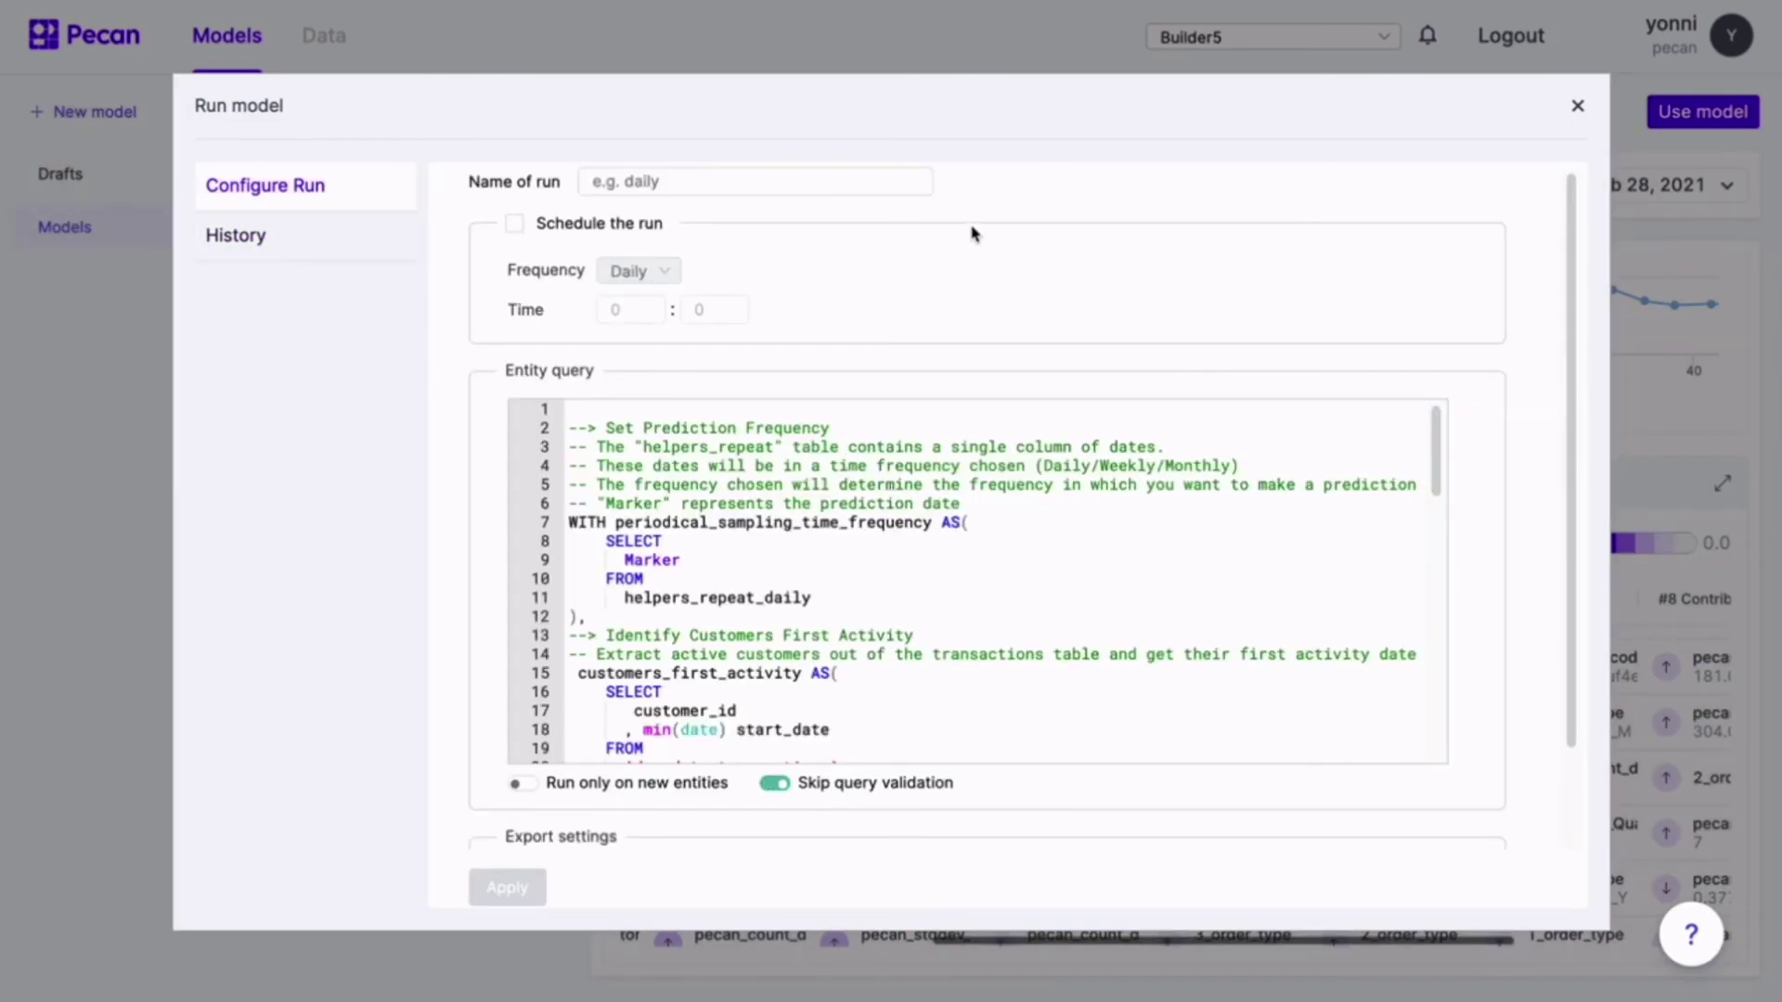
{"action": "left_click", "coordinate": [1575, 111]}
{"action": "scroll", "coordinate": [1569, 338], "scroll_direction": "up", "scroll_amount": 5}
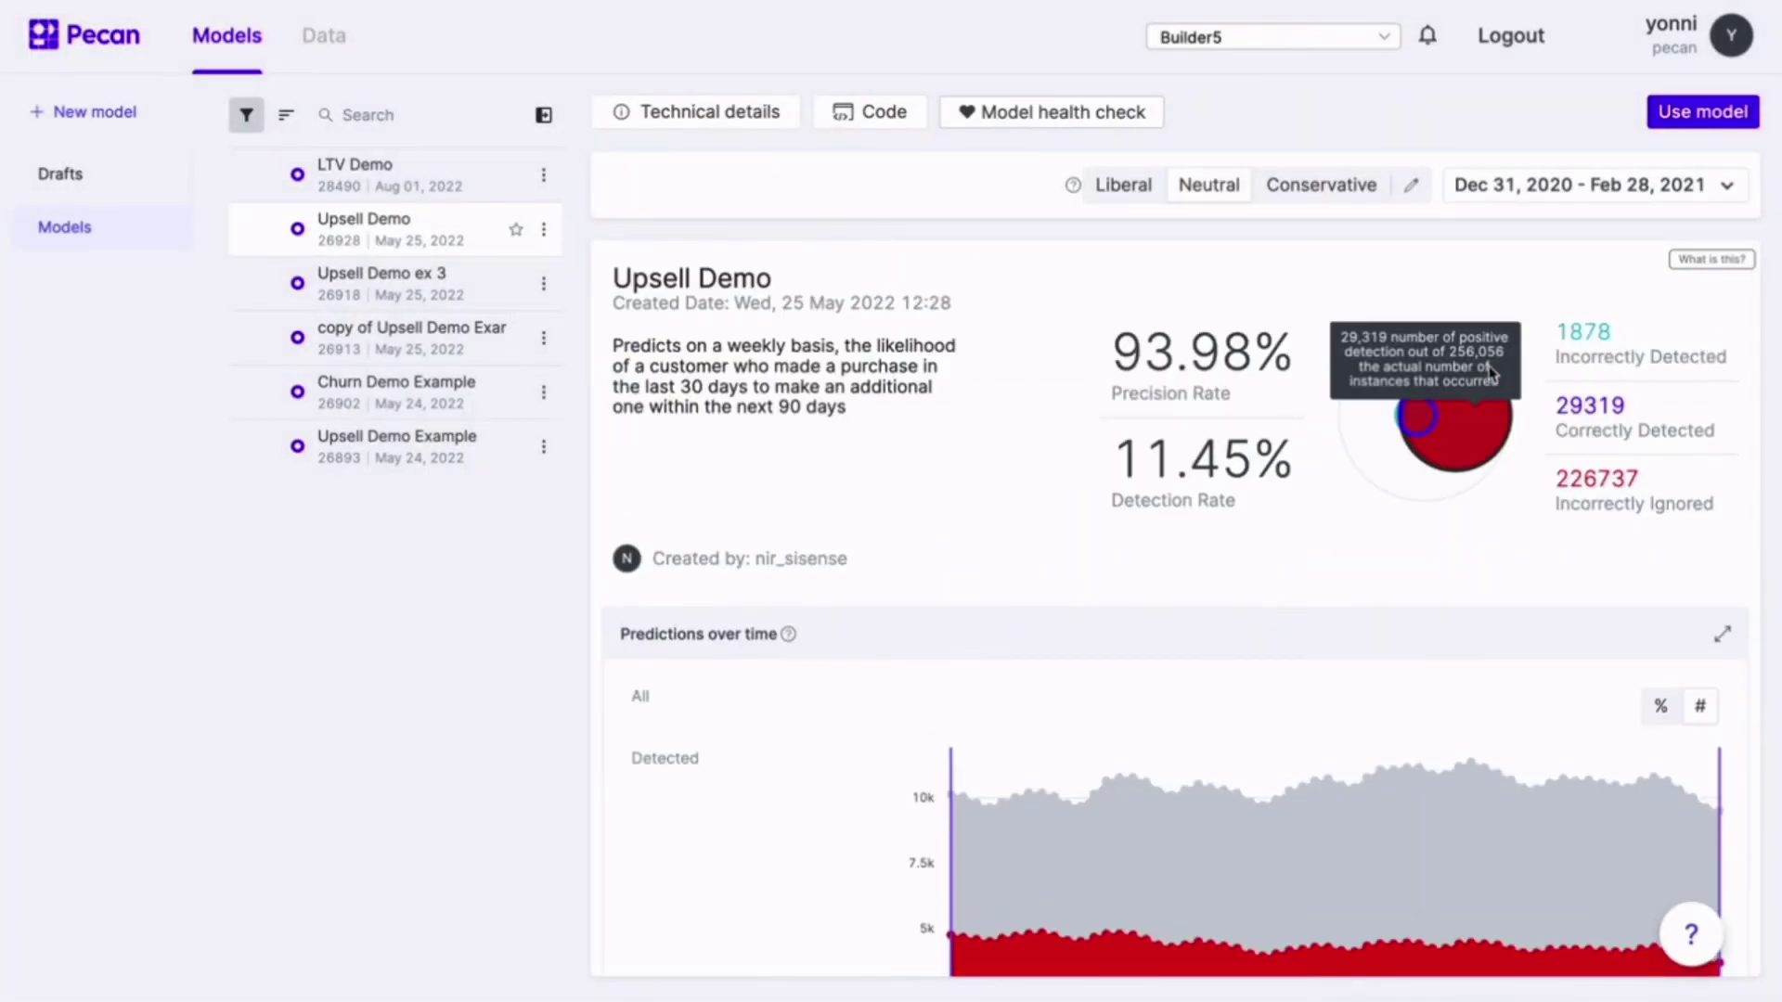